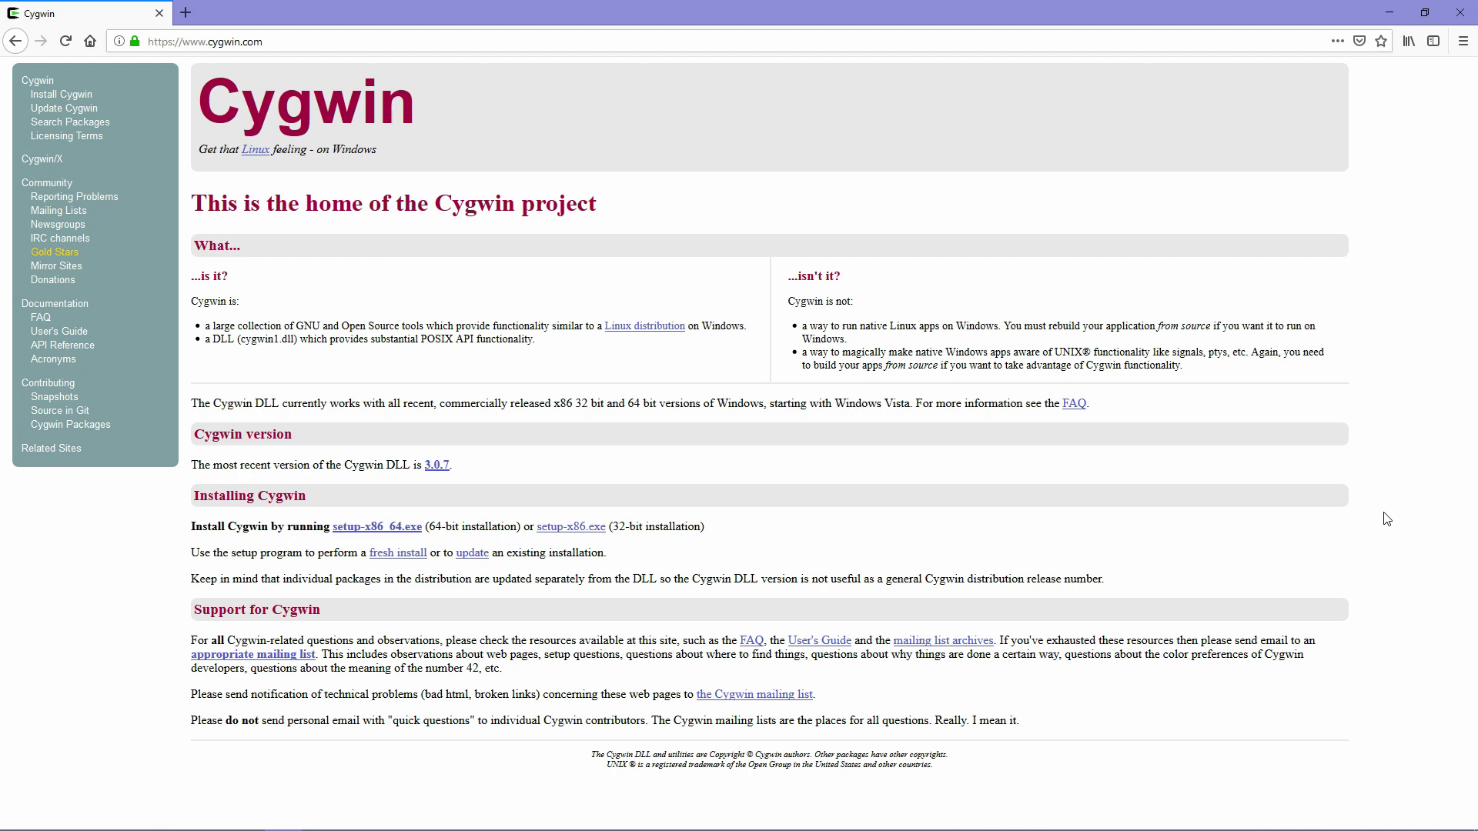
Download the 64-bit Cygwin installer setup-x86_64.exe and open the folder it was saved in
{"action": "left_click", "coordinate": [381, 531]}
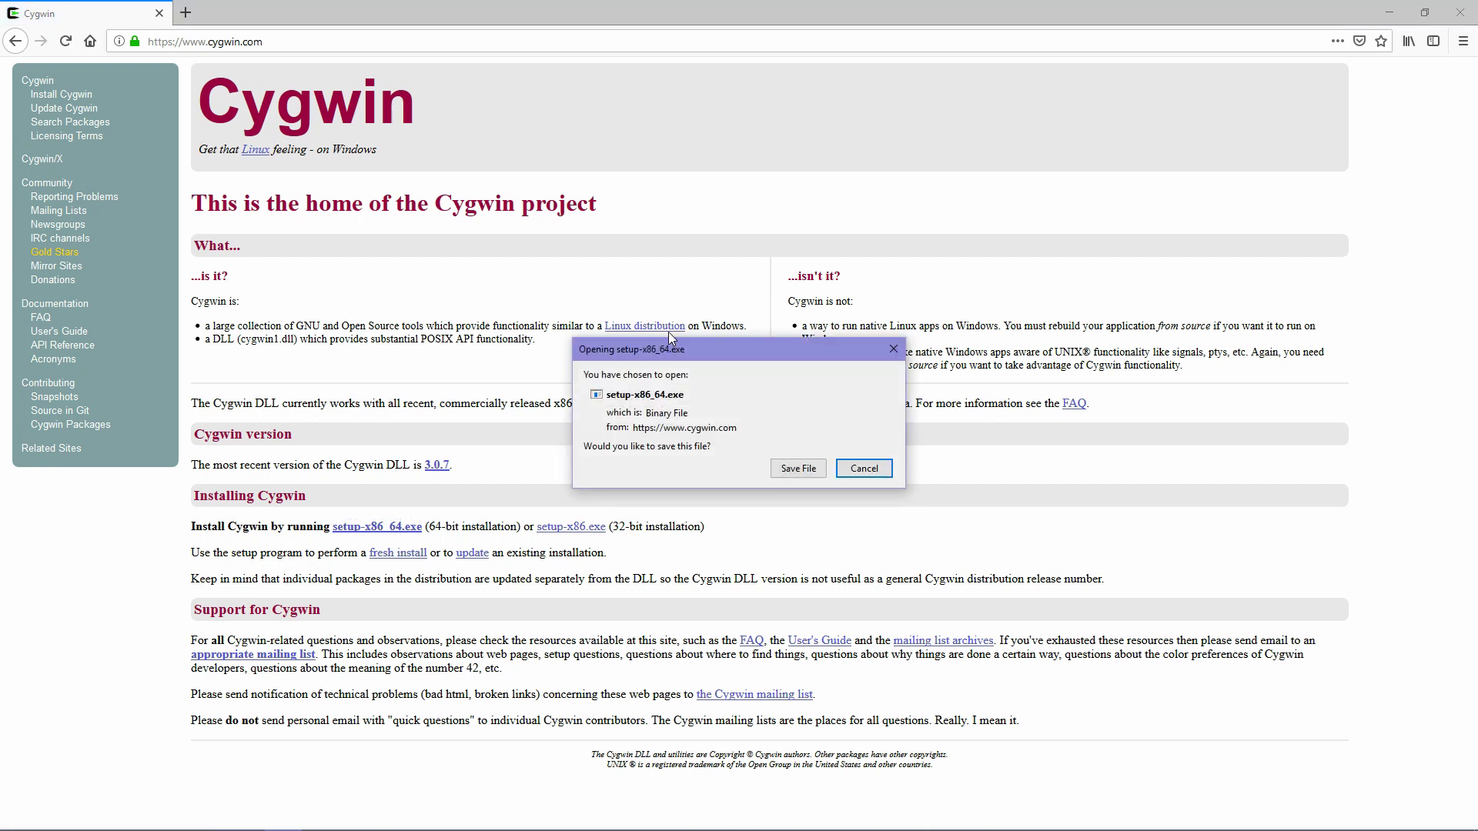
{"action": "left_click", "coordinate": [799, 468]}
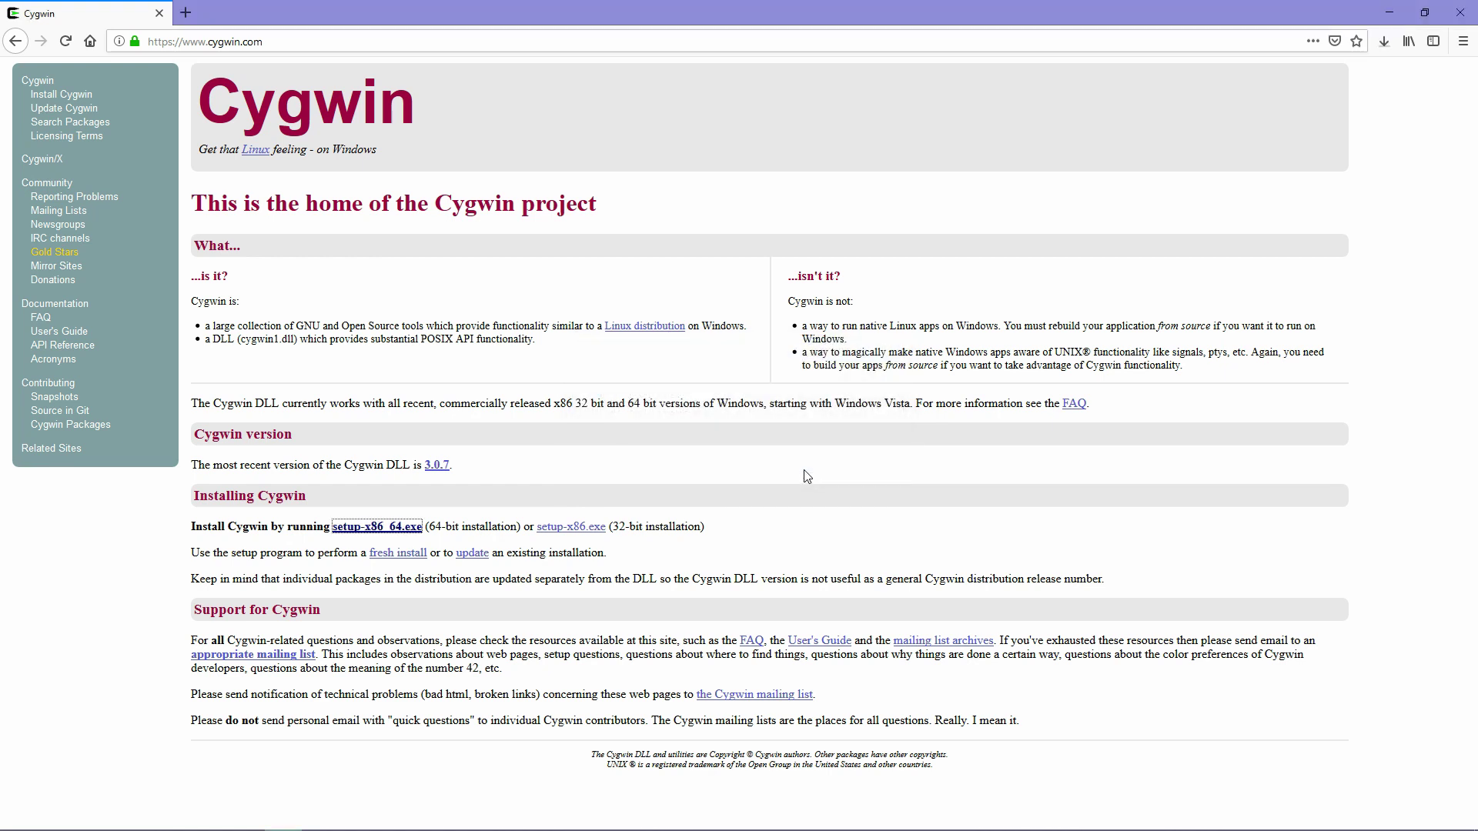
{"action": "left_click", "coordinate": [1383, 41]}
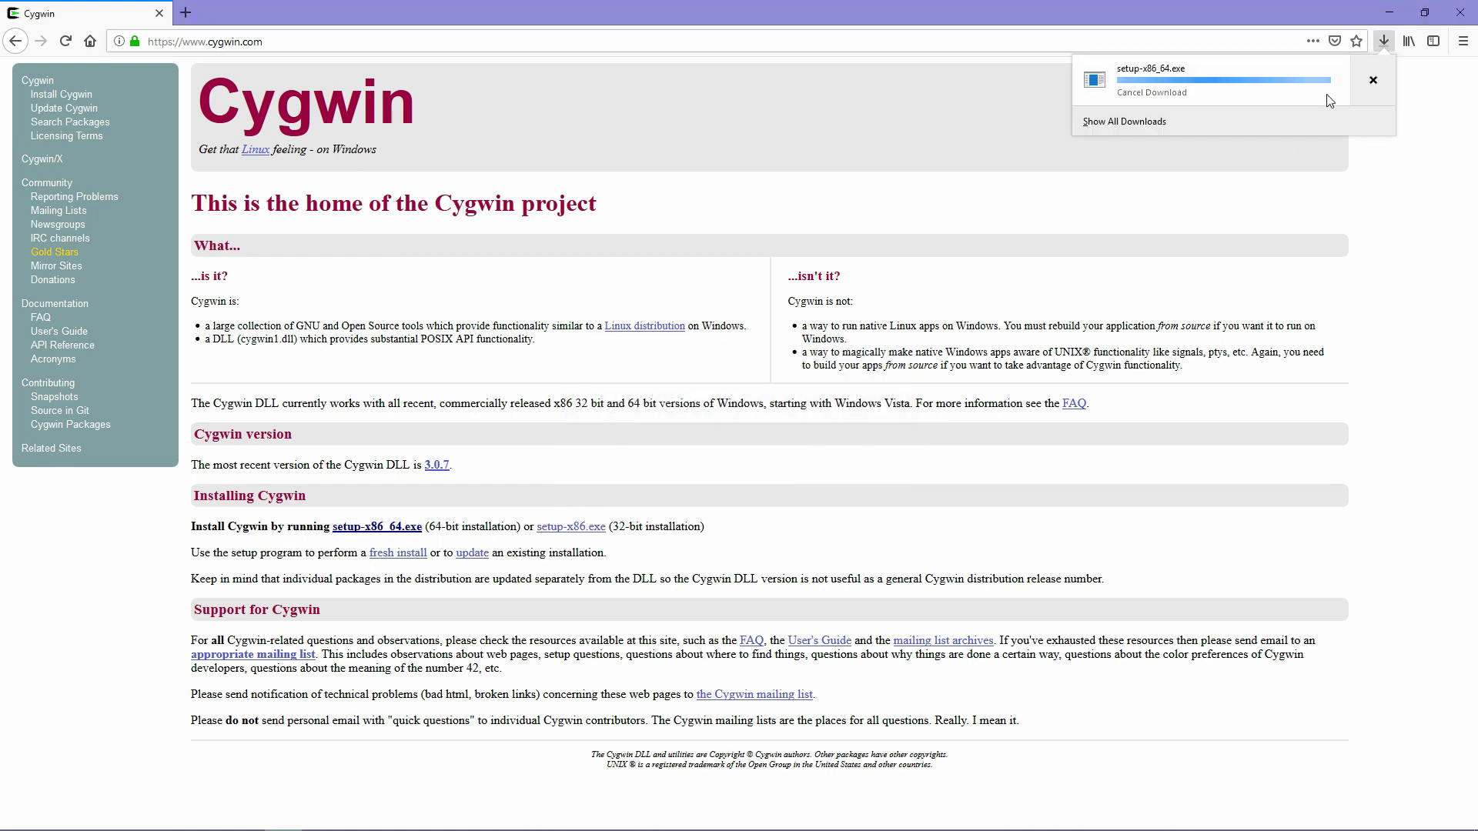
{"action": "left_click", "coordinate": [1213, 122]}
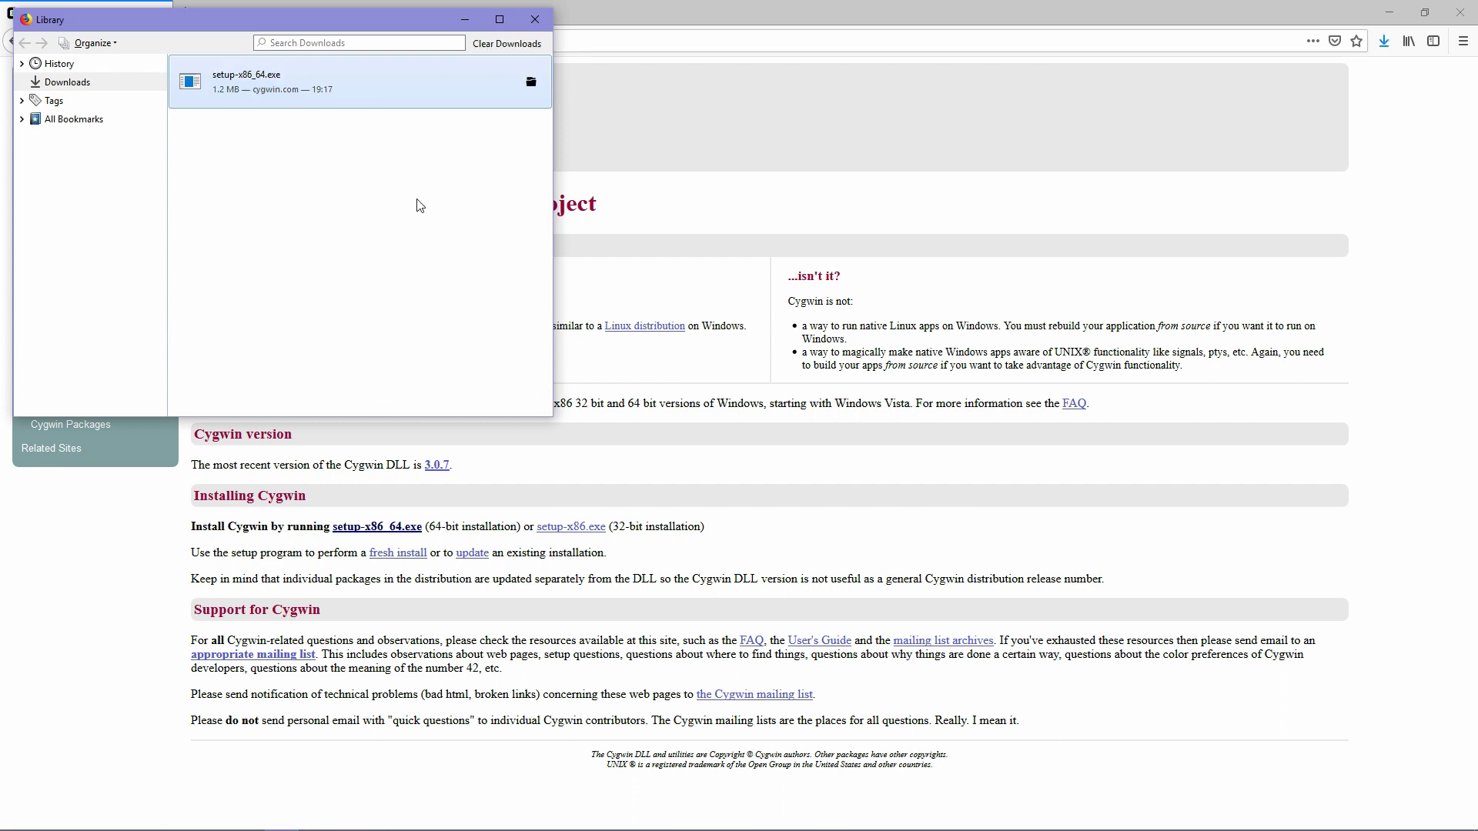
{"action": "left_click", "coordinate": [537, 85]}
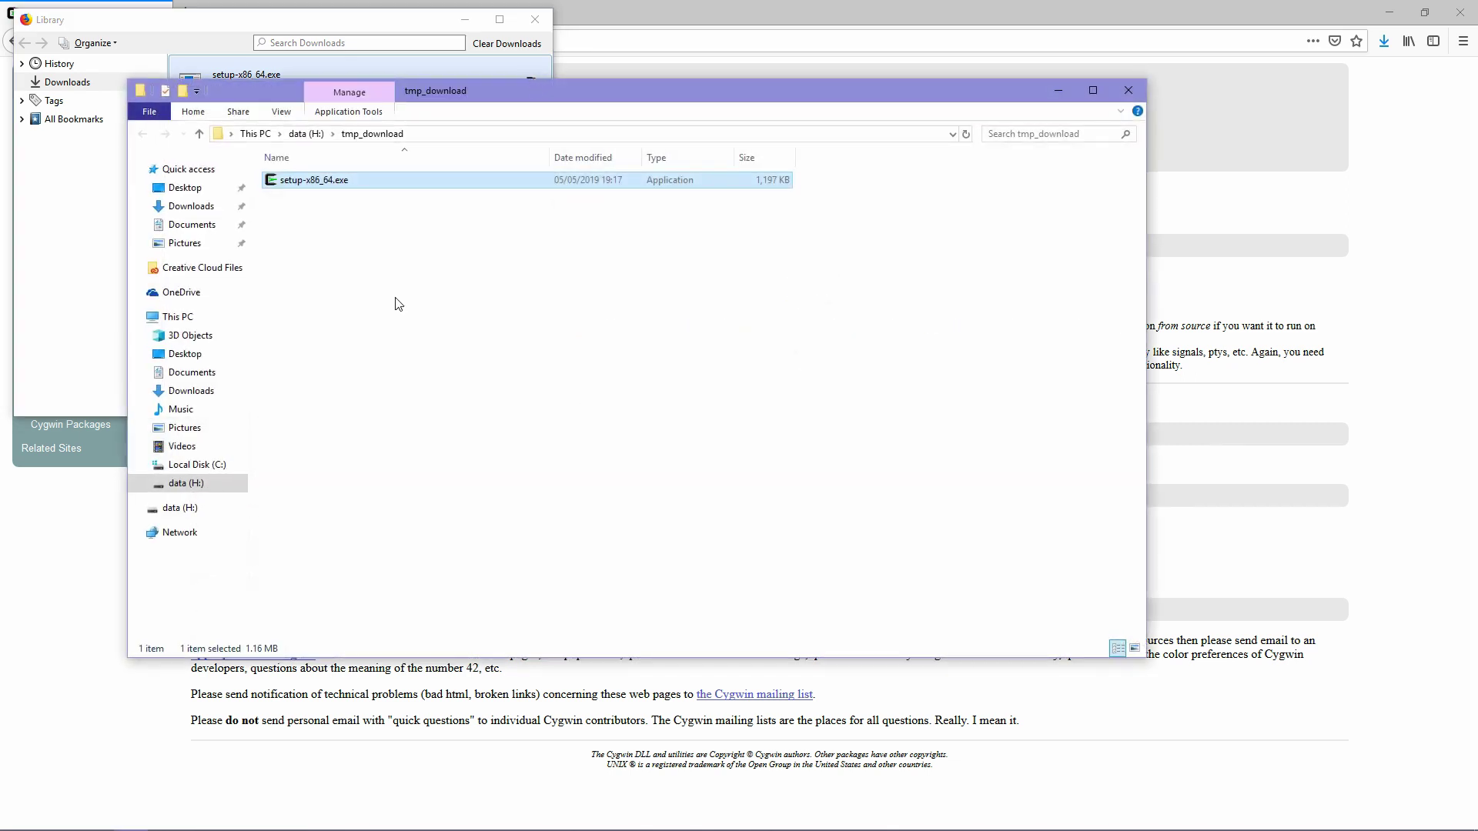
Run setup-x86_64.exe and choose Install from Internet as the download source
{"action": "double_click", "coordinate": [339, 185]}
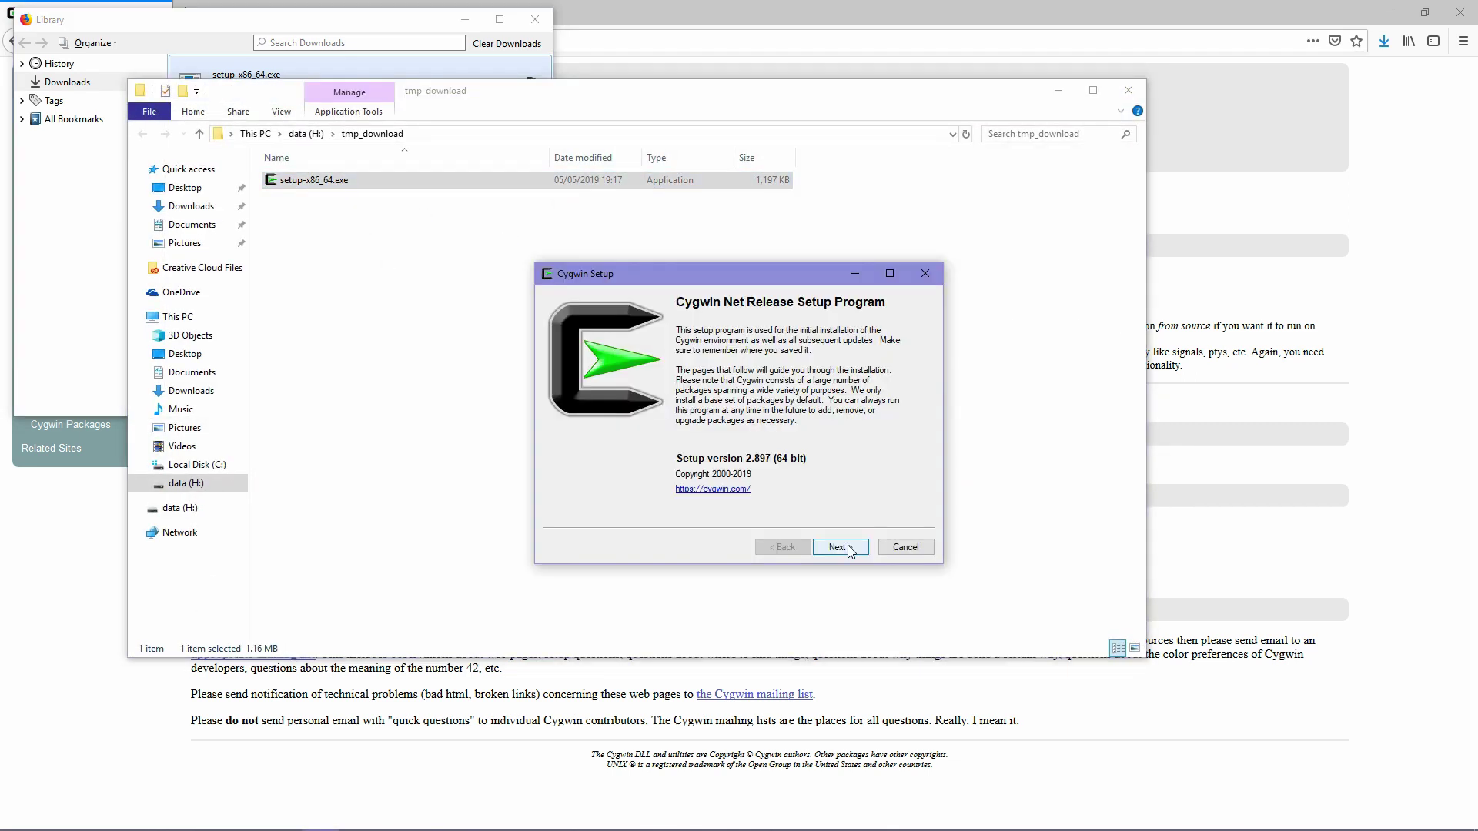
{"action": "left_click", "coordinate": [850, 548]}
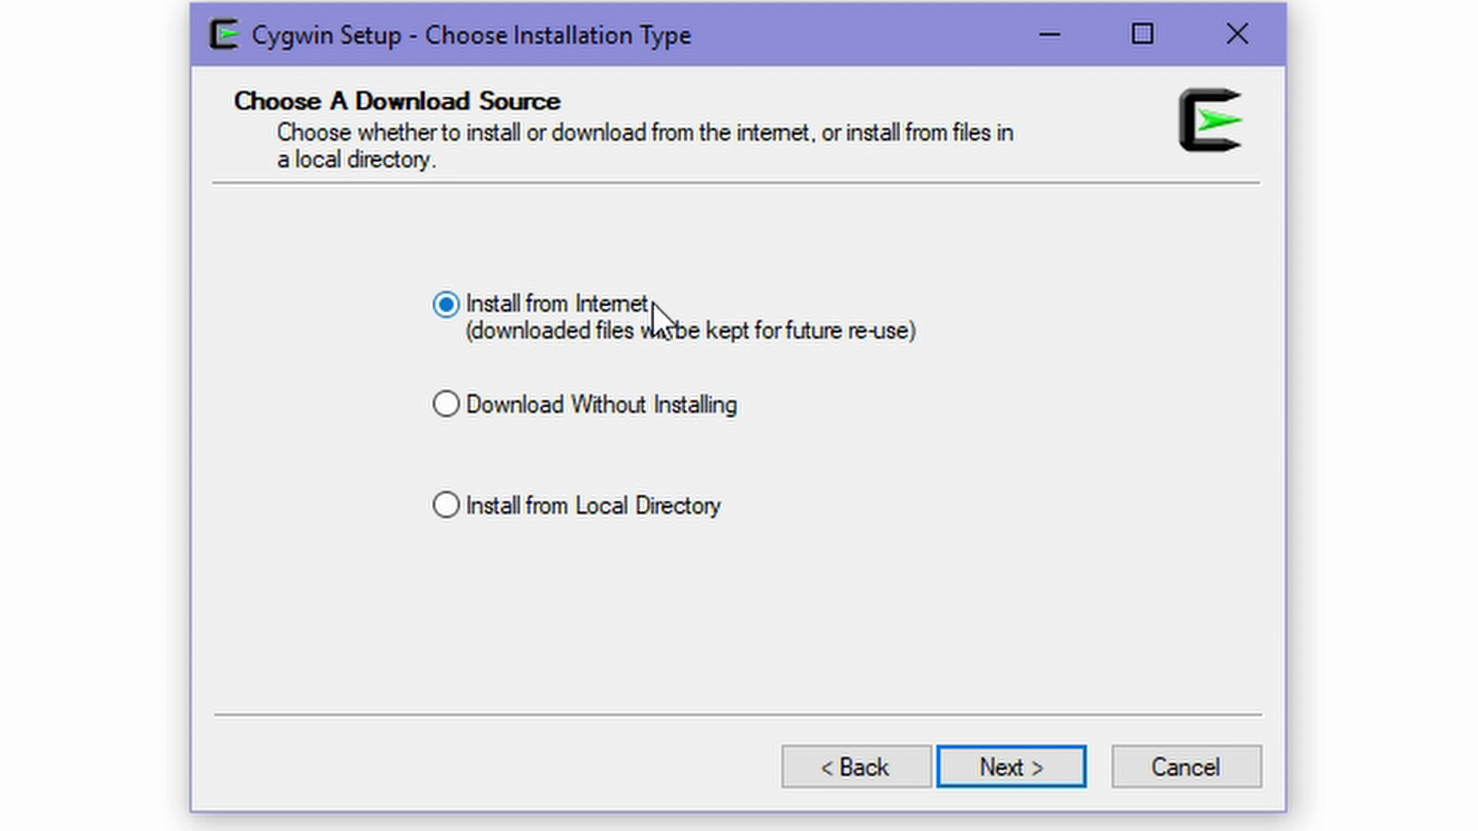
{"action": "left_click", "coordinate": [511, 403]}
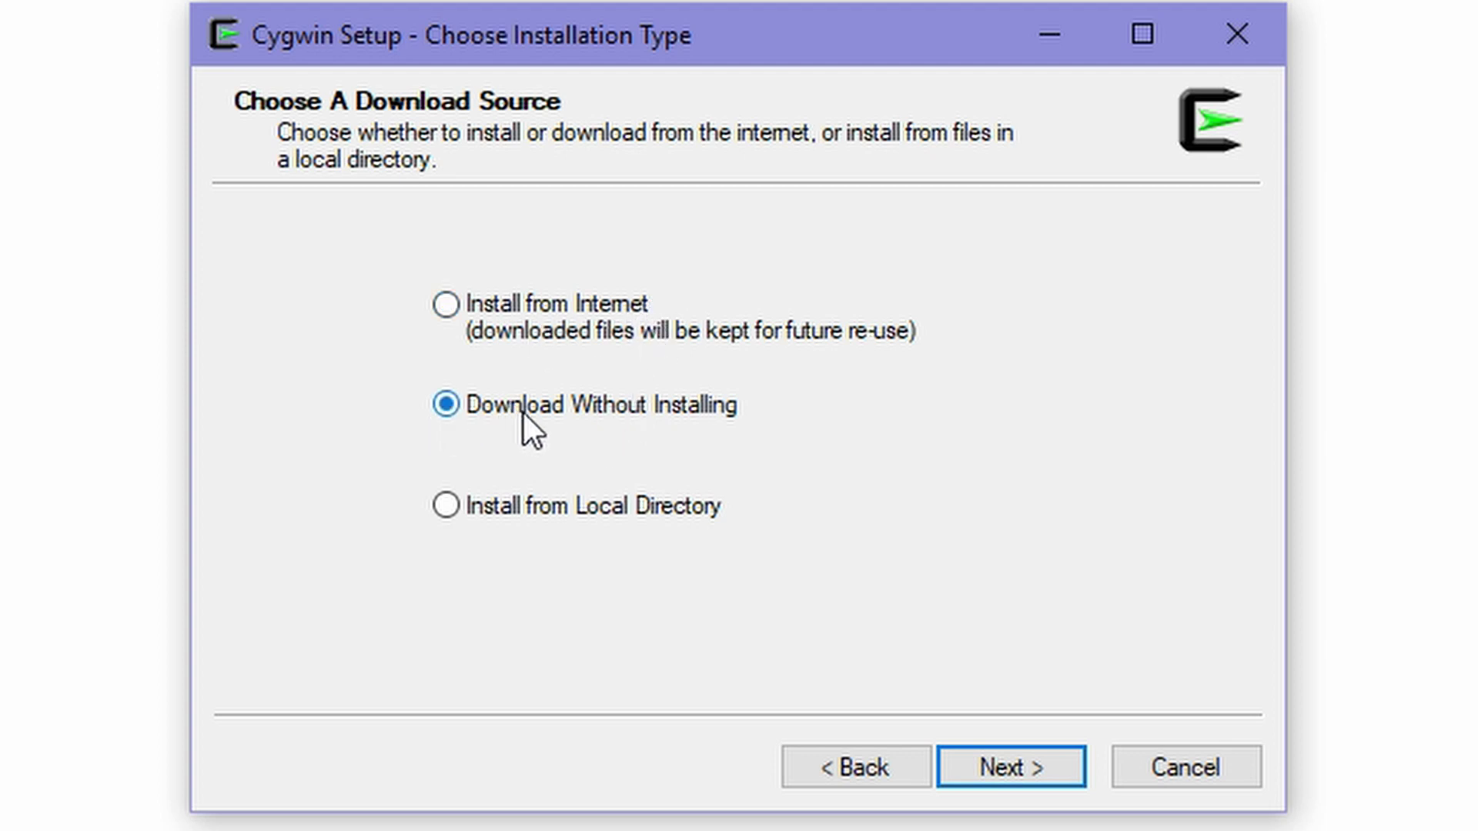
{"action": "left_click", "coordinate": [554, 516]}
{"action": "left_click", "coordinate": [522, 294]}
{"action": "left_click", "coordinate": [1052, 764]}
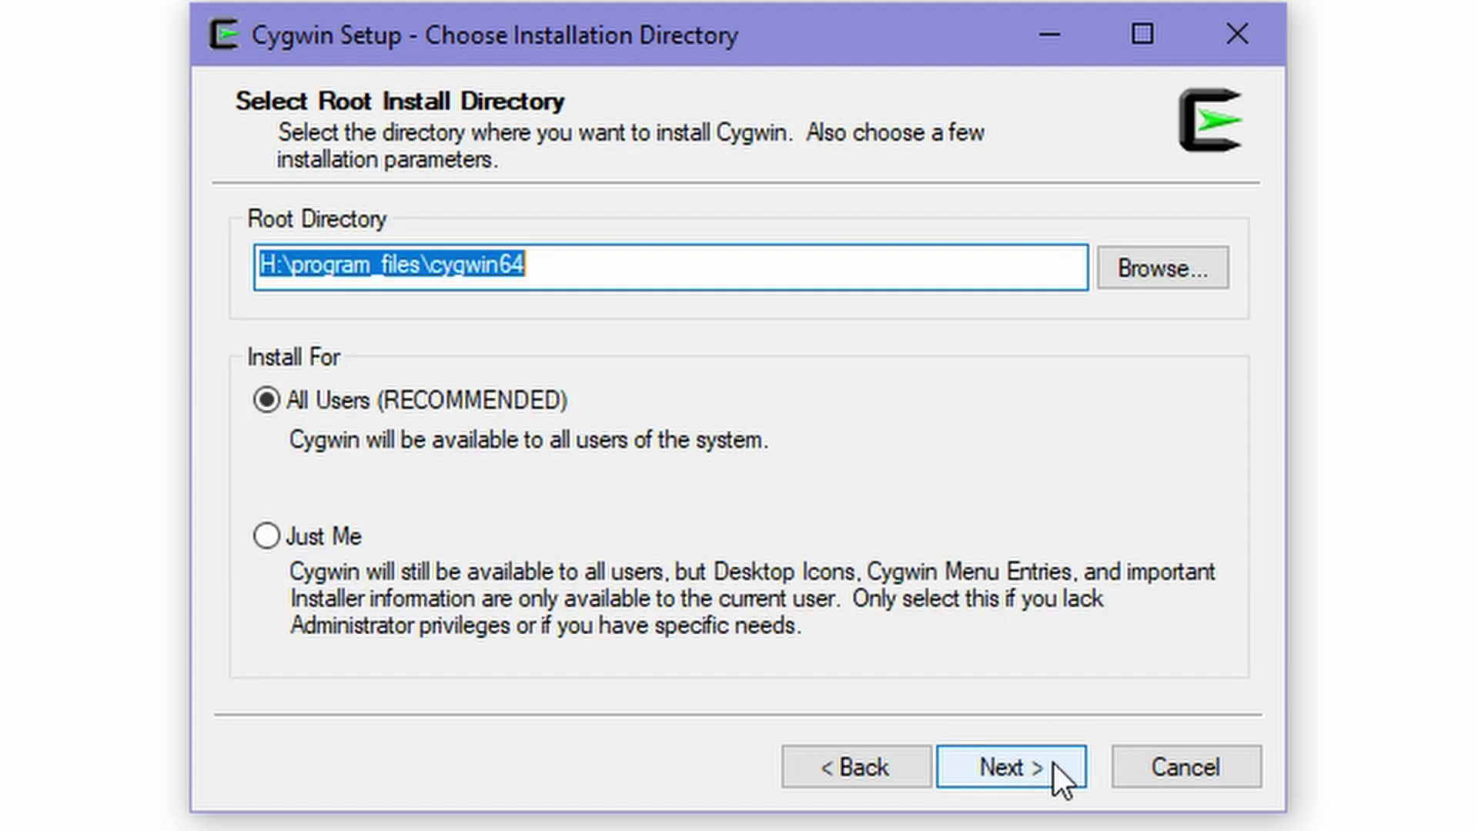
{"action": "left_click", "coordinate": [801, 266]}
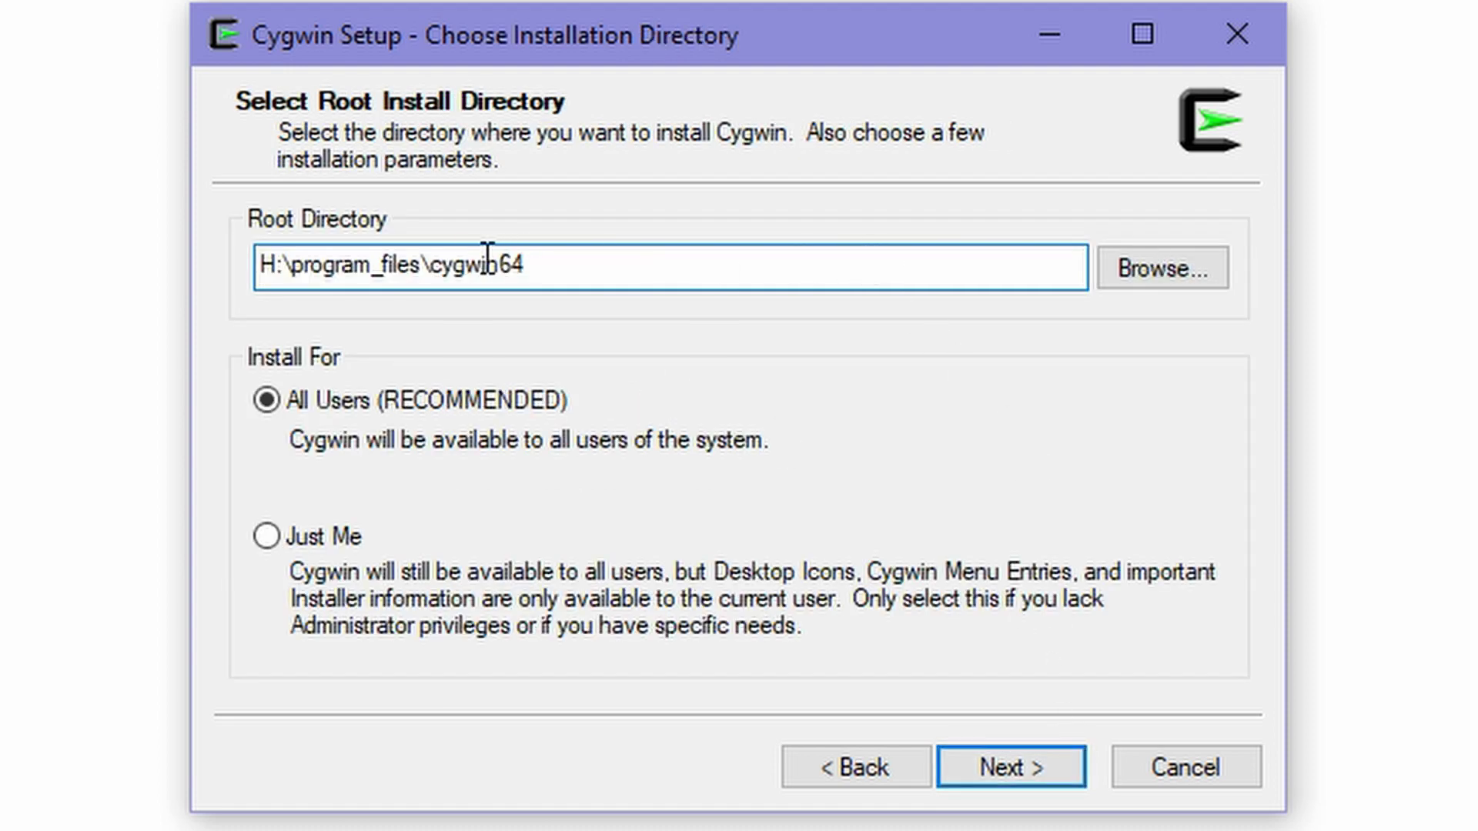
{"action": "left_click_drag", "start_coordinate": [429, 264], "coordinate": [556, 275]}
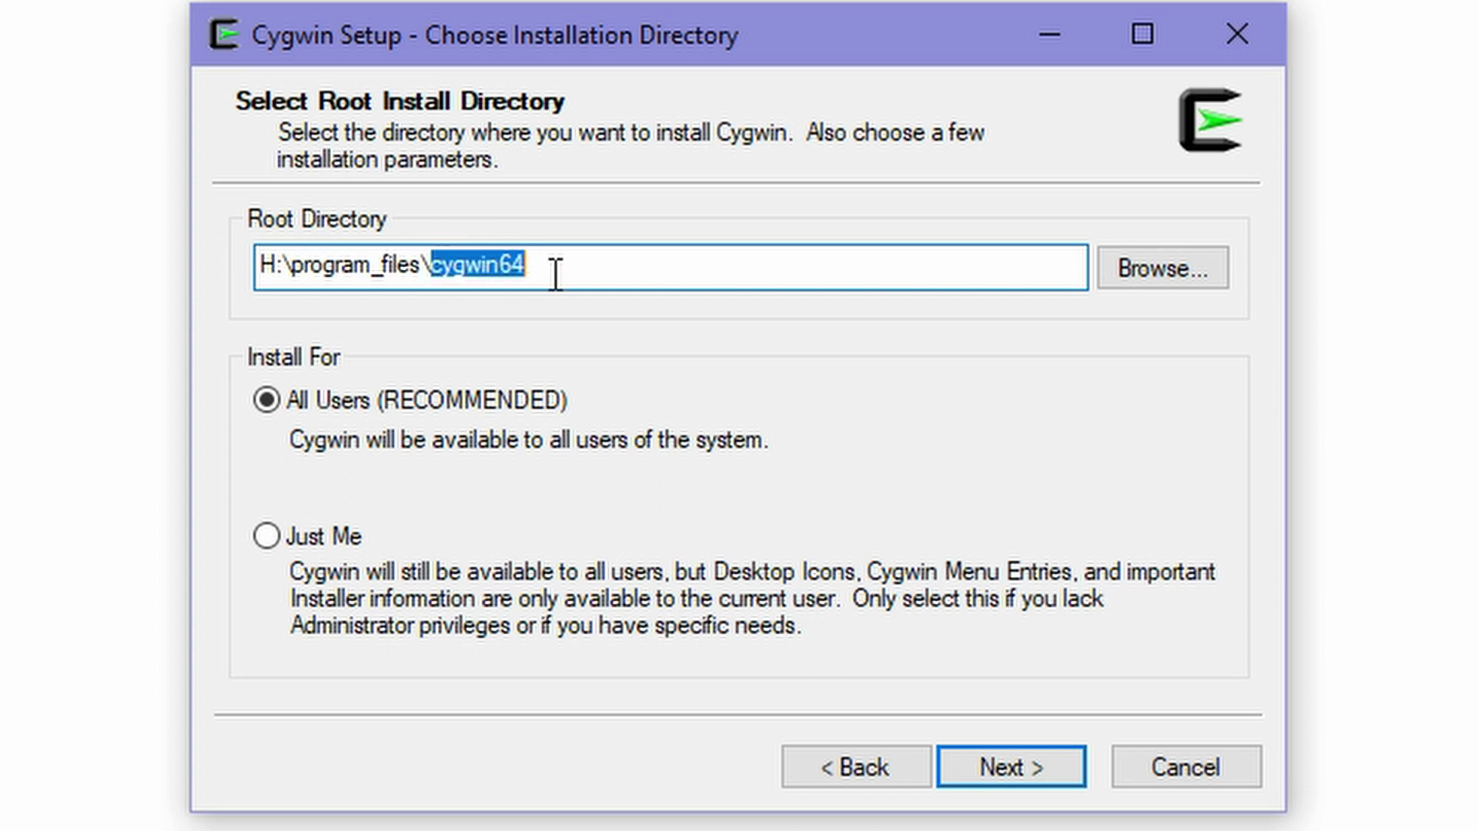
{"action": "left_click", "coordinate": [661, 281]}
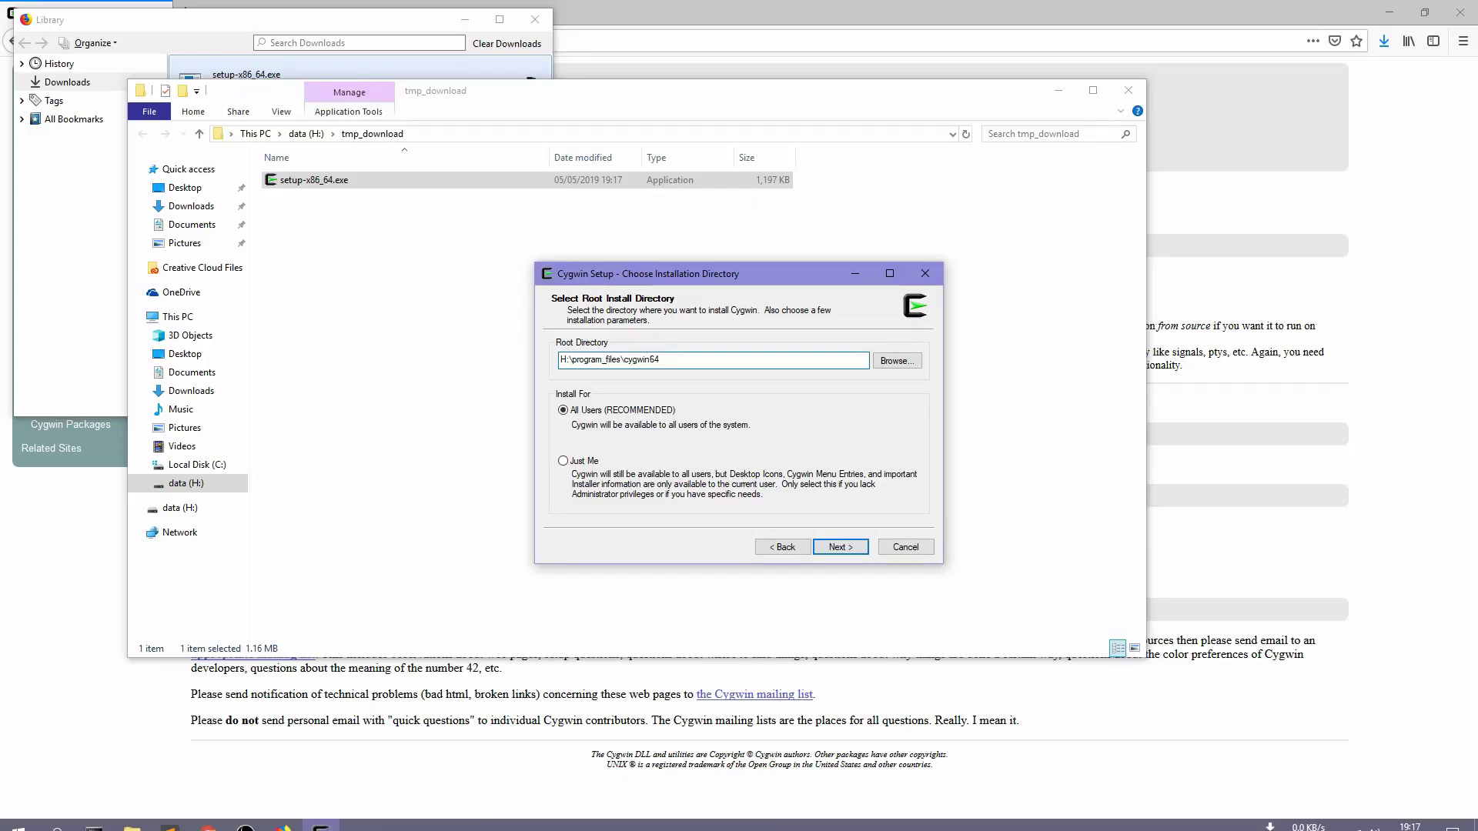
Look through the contents of the existing cygwin64 folder in H:\program_files and return to the parent folder
{"action": "left_click", "coordinate": [132, 815]}
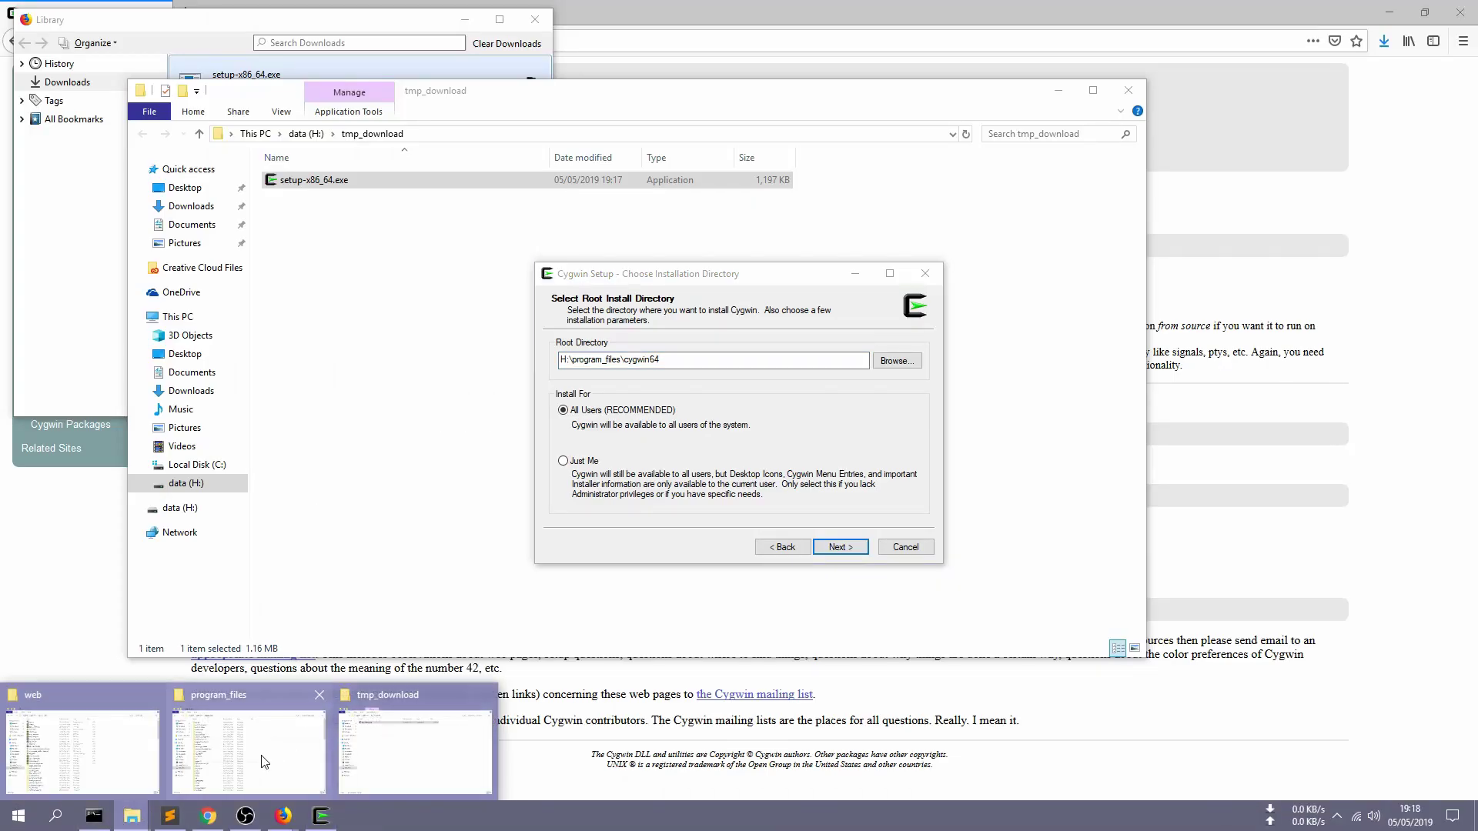
{"action": "left_click", "coordinate": [264, 762]}
{"action": "left_click", "coordinate": [471, 518]}
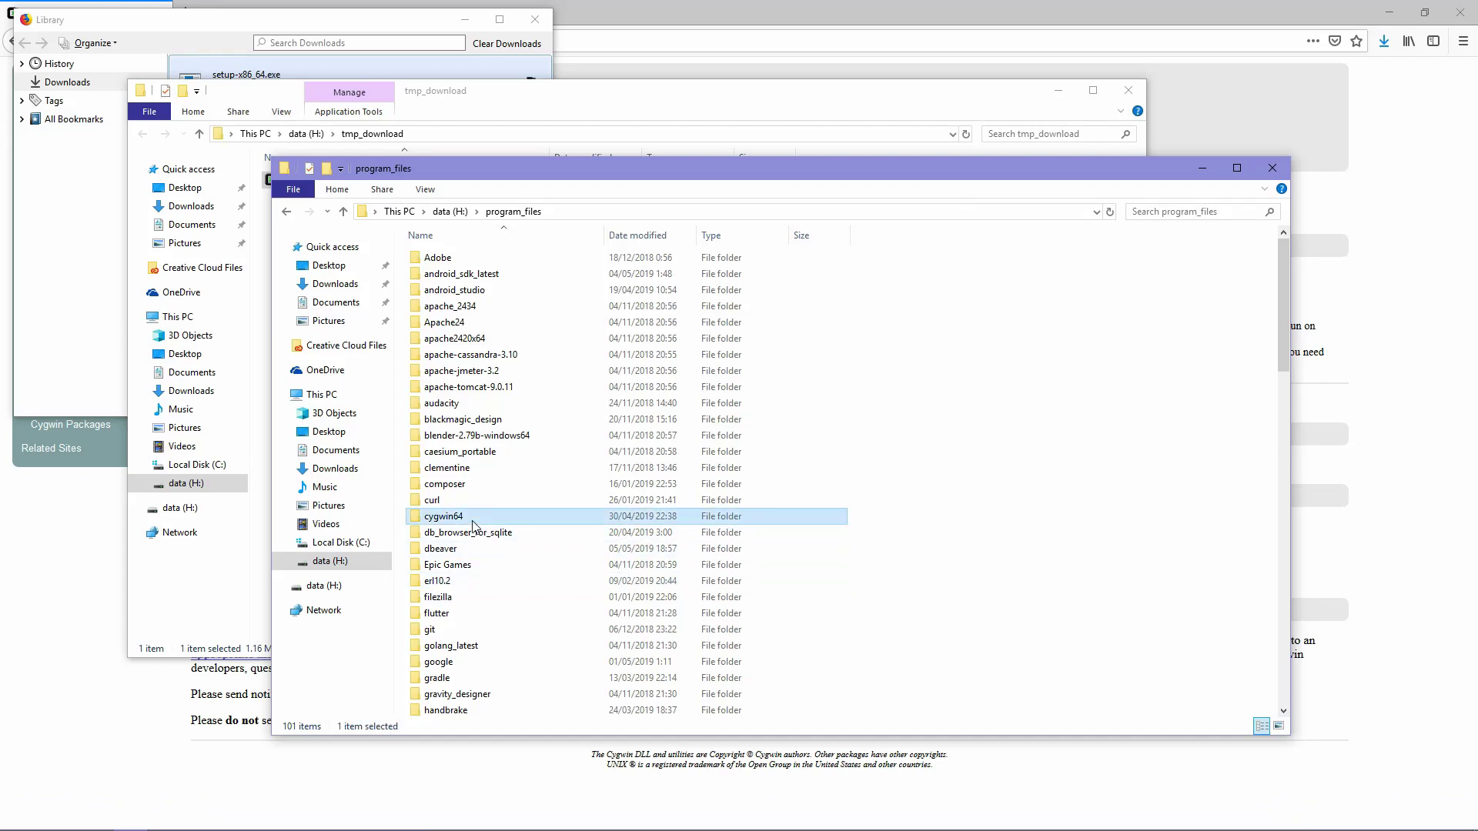
{"action": "double_click", "coordinate": [473, 518]}
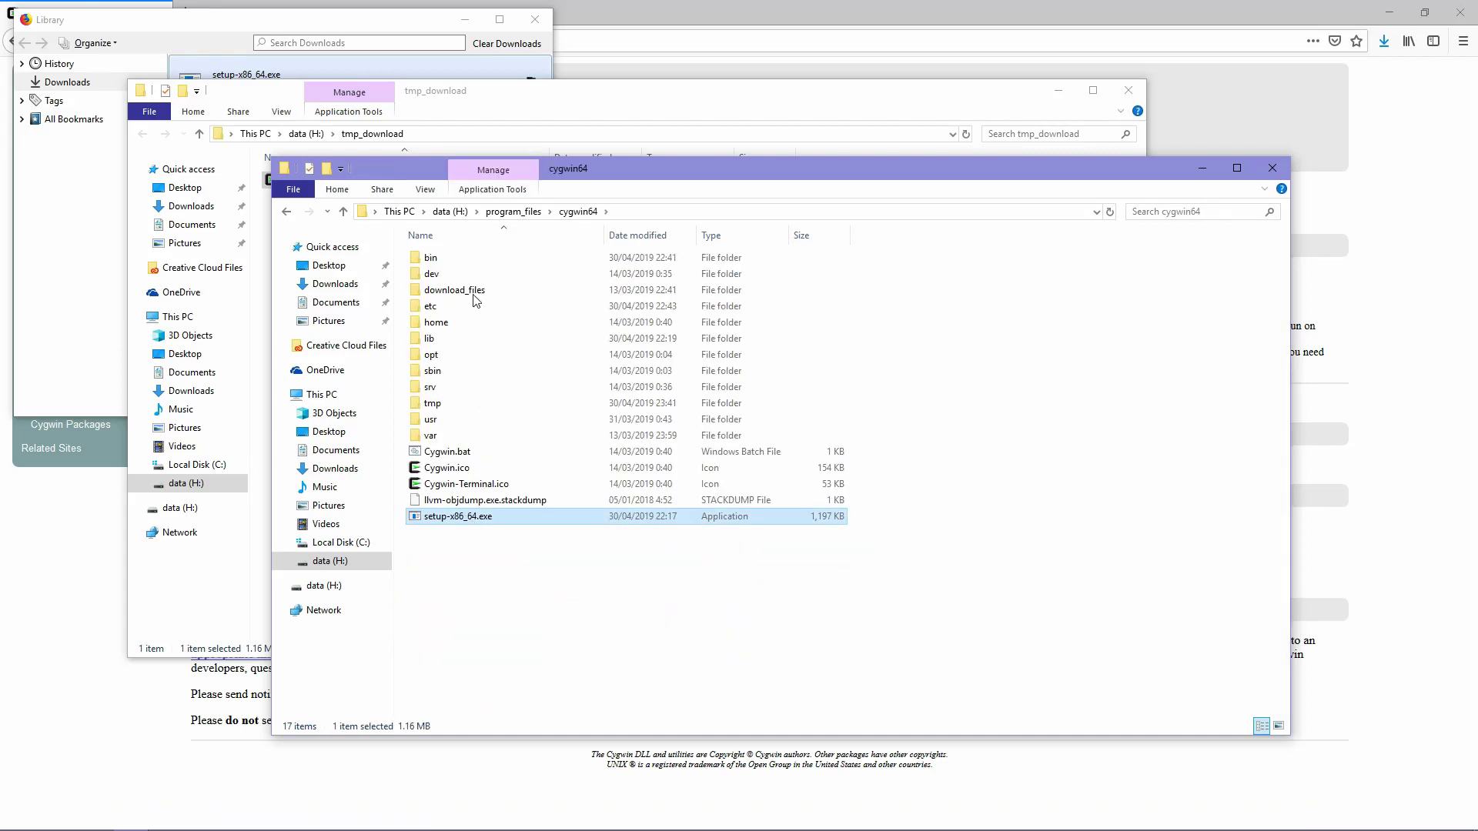
{"action": "left_click", "coordinate": [286, 212]}
Check the disk size of the cygwin64 folder in its properties
{"action": "right_click", "coordinate": [472, 517]}
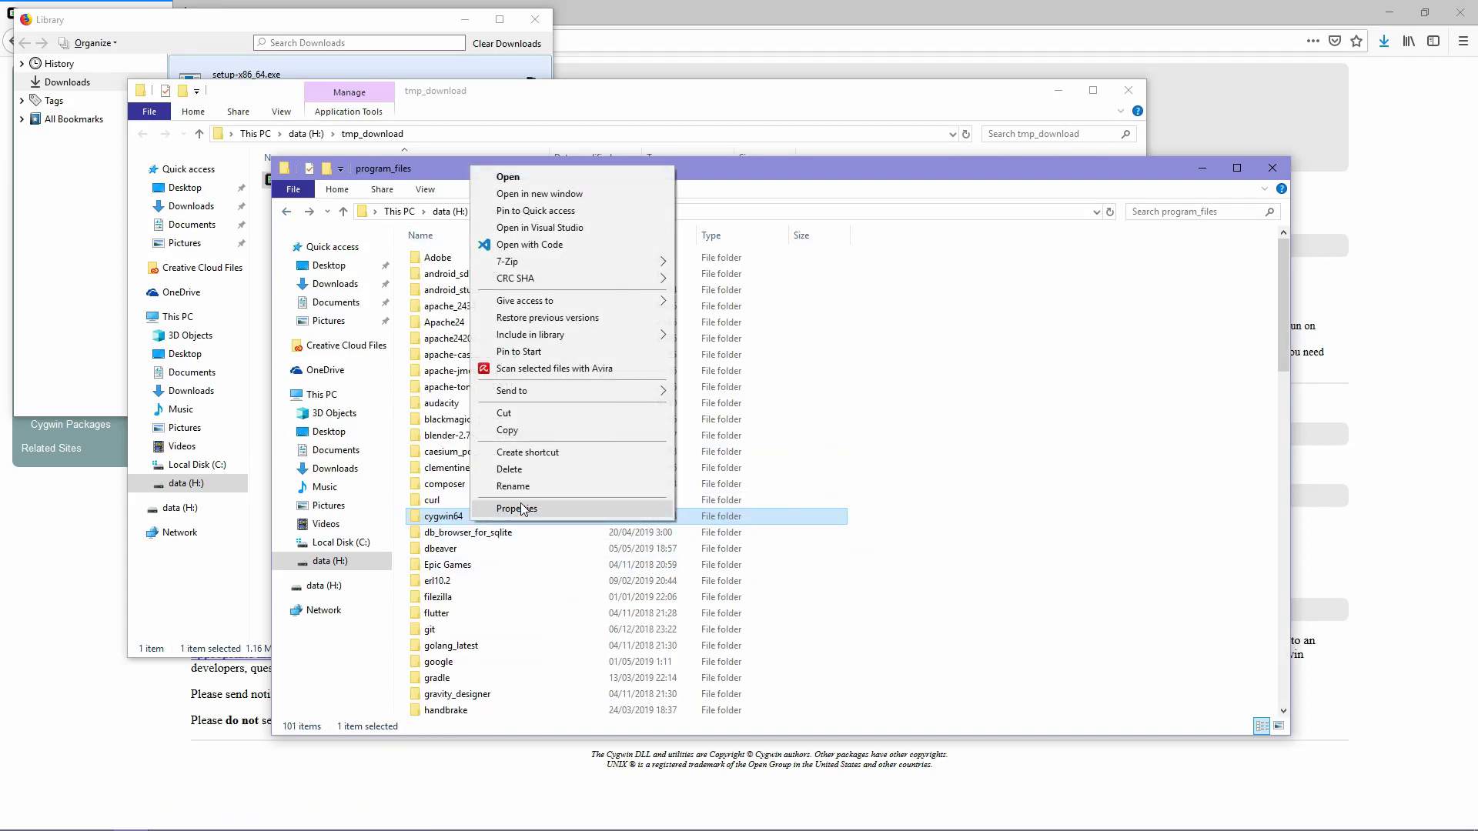
{"action": "left_click", "coordinate": [522, 508]}
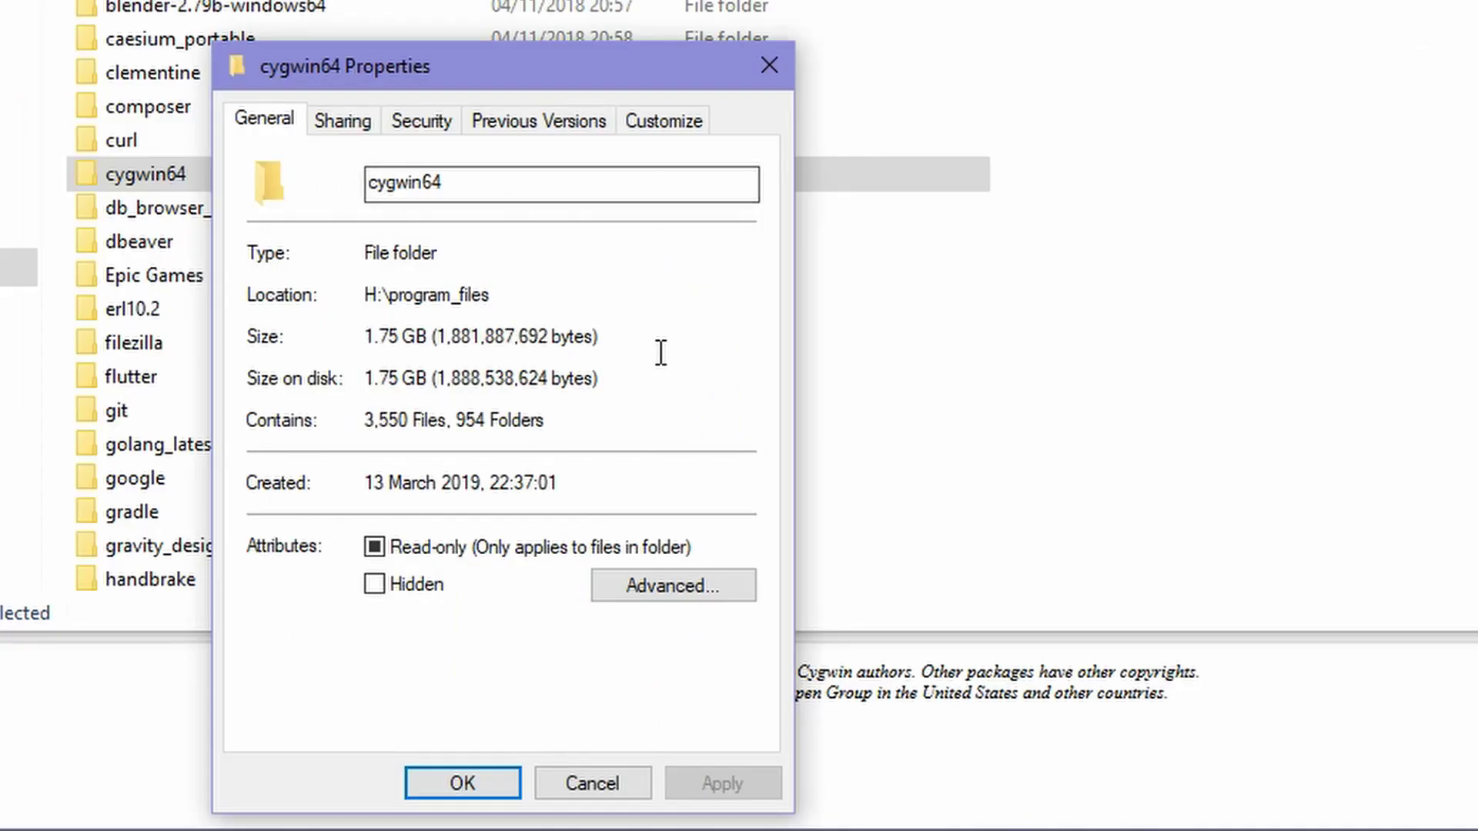
{"action": "left_click_drag", "start_coordinate": [368, 336], "coordinate": [428, 337]}
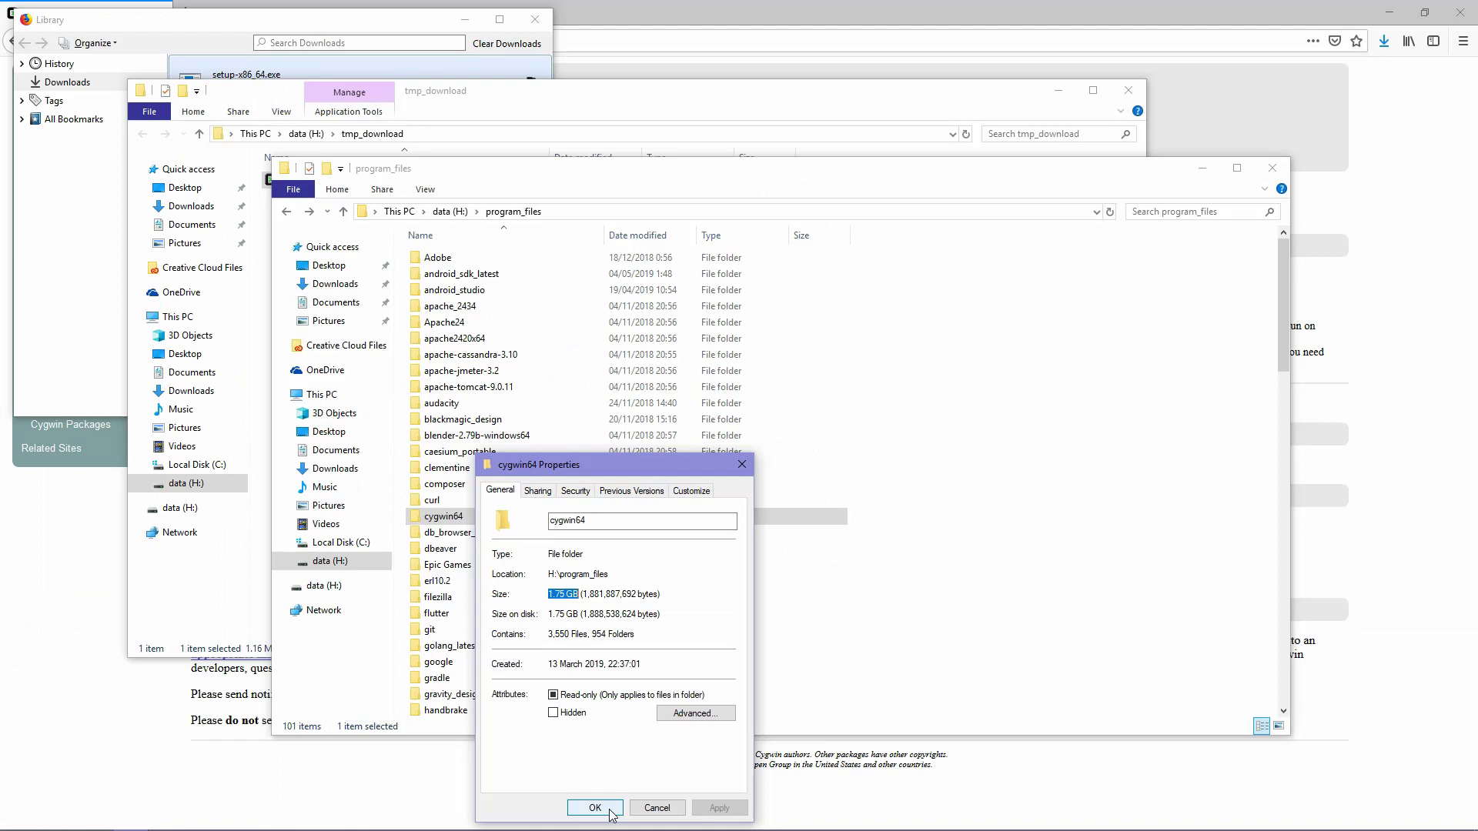
{"action": "left_click", "coordinate": [610, 811]}
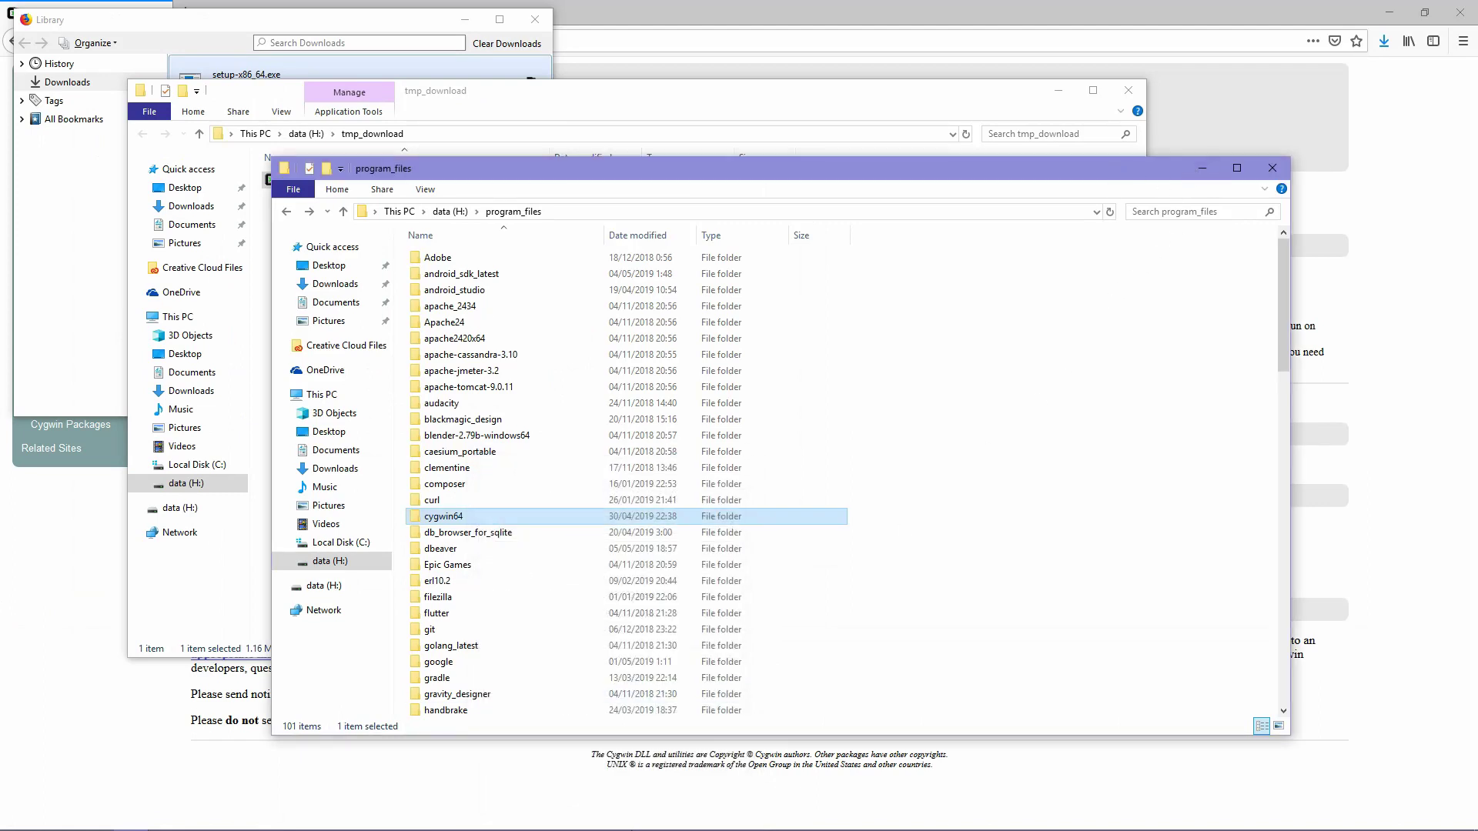
Return to Cygwin Setup and accept H:\program_files\cygwin64 as the root directory, installing for All Users
{"action": "left_click", "coordinate": [321, 816]}
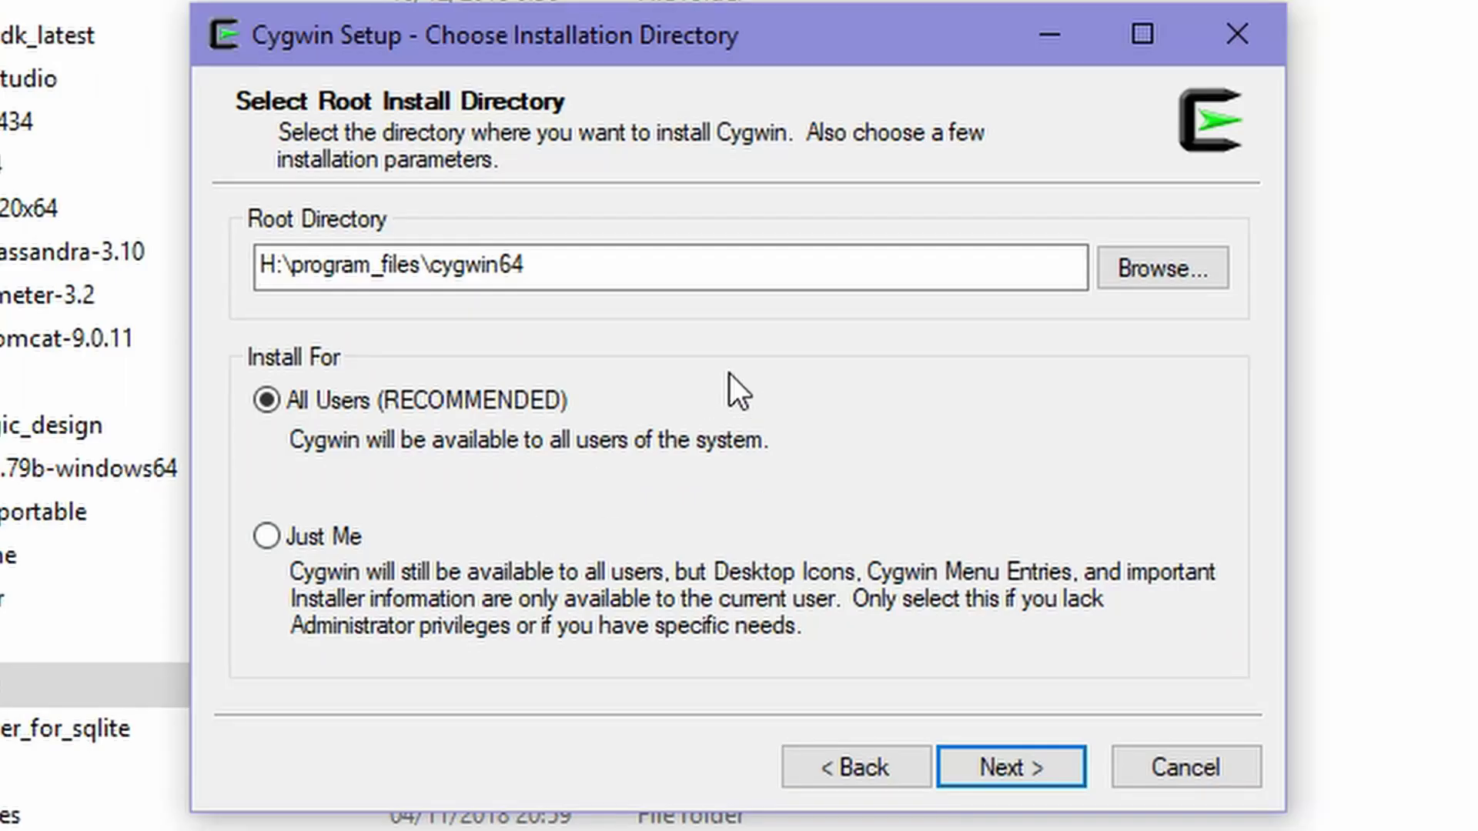
{"action": "left_click", "coordinate": [1028, 769]}
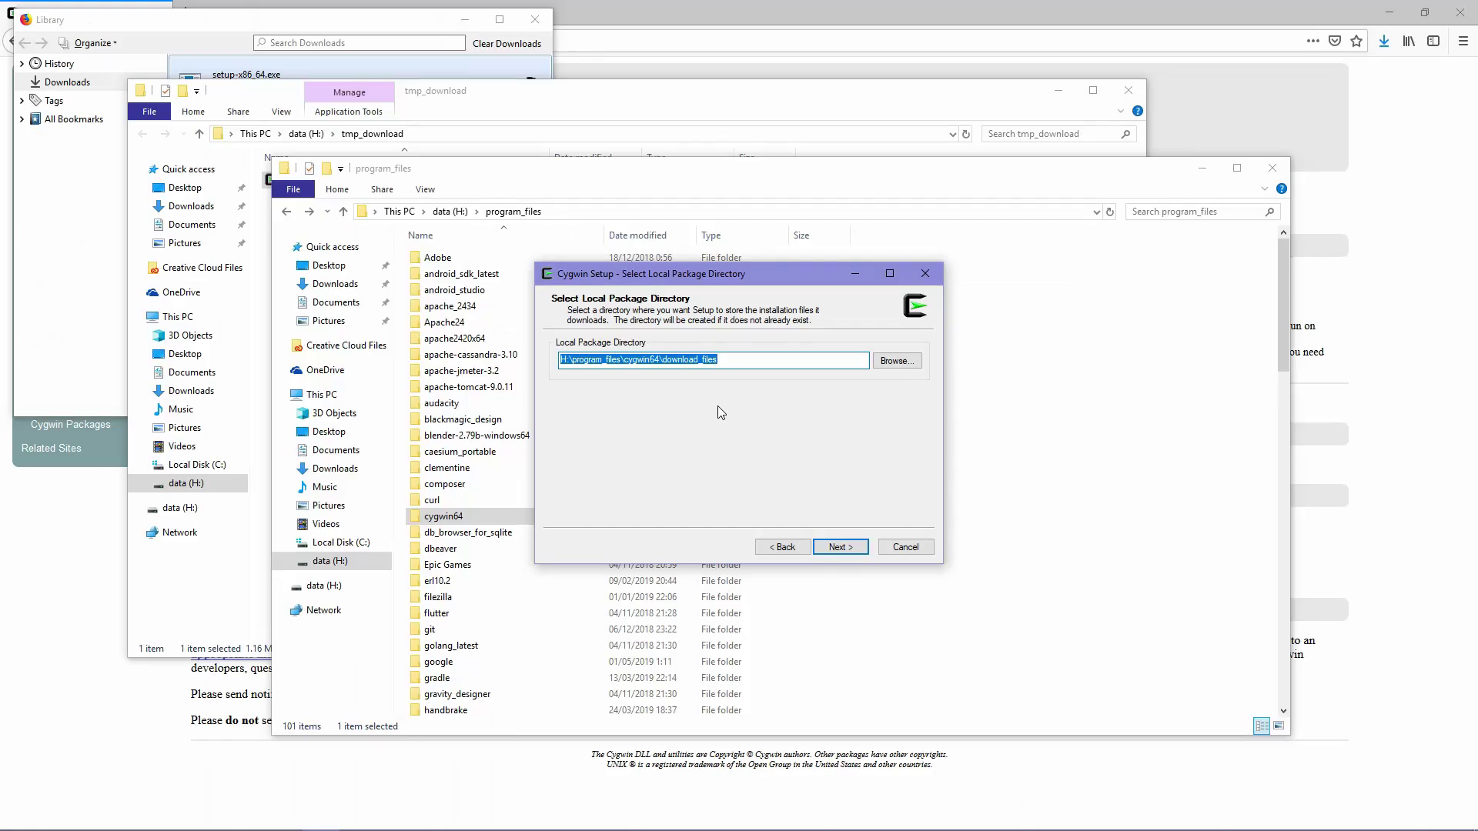
Arrange the Cygwin Setup window and the program_files folder window side by side
{"action": "left_click", "coordinate": [589, 265]}
{"action": "left_click_drag", "start_coordinate": [719, 361], "coordinate": [666, 365]}
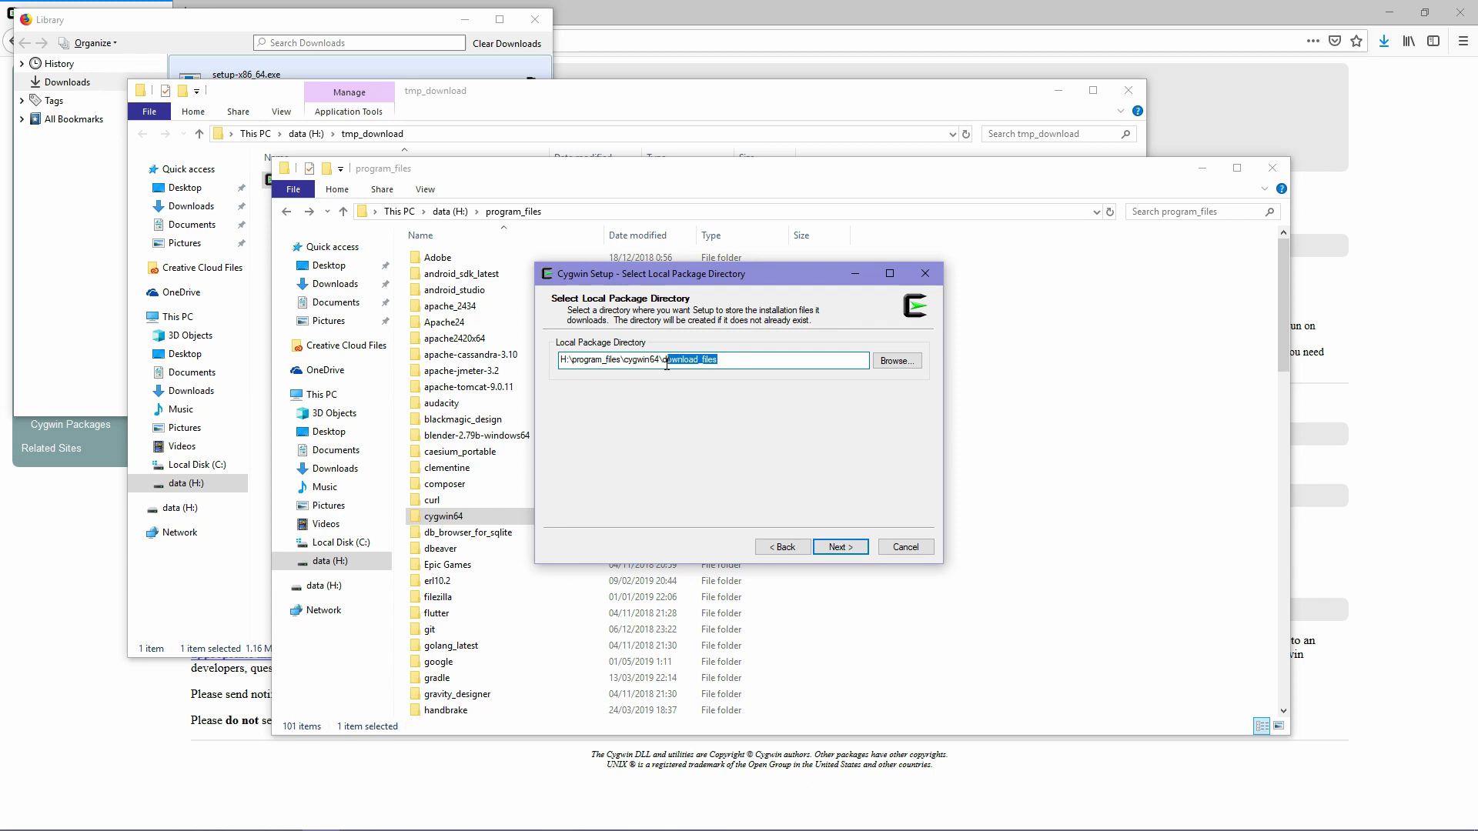
{"action": "left_click_drag", "start_coordinate": [758, 276], "coordinate": [1123, 108]}
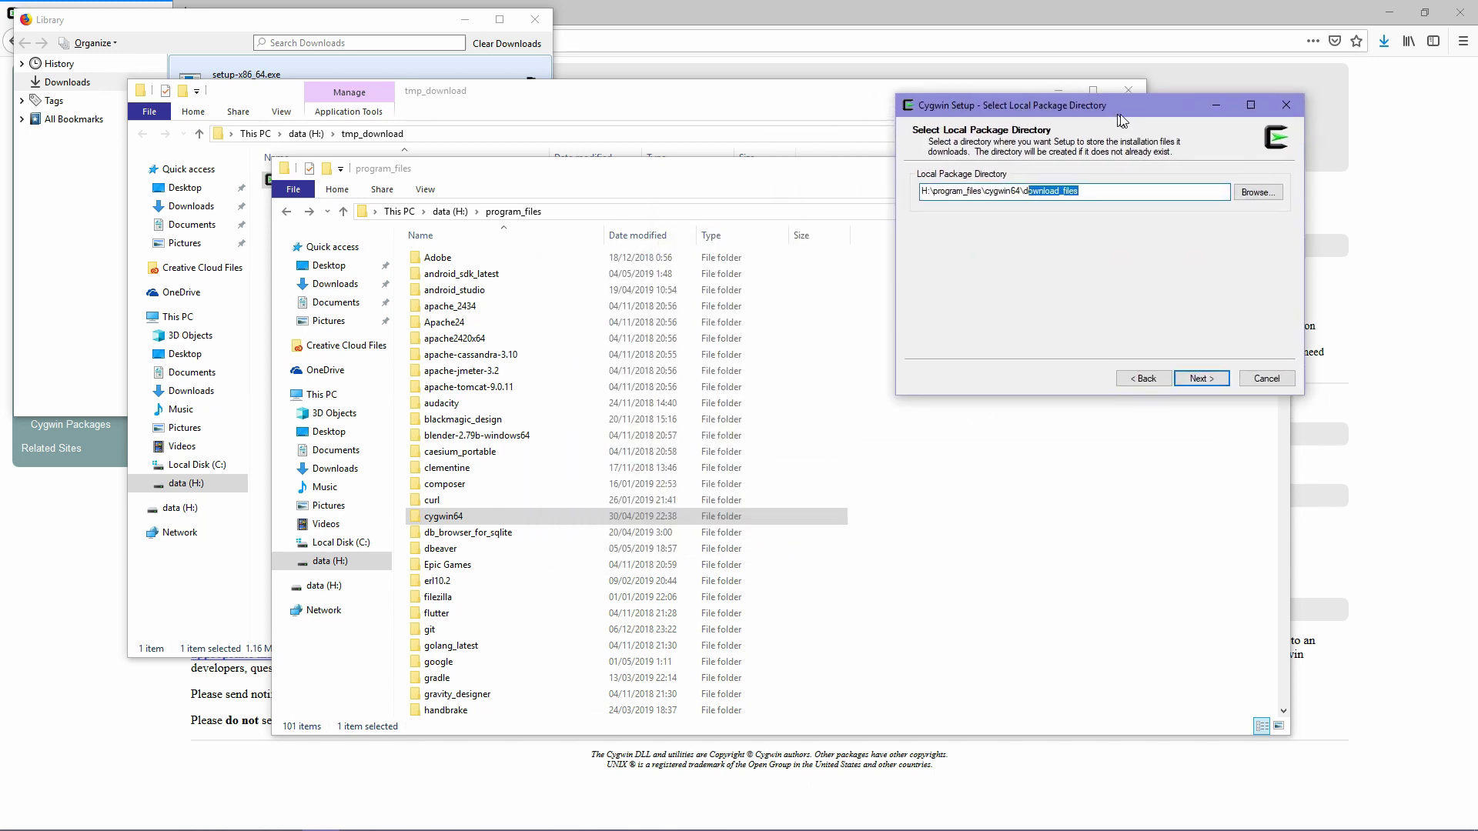
{"action": "left_click", "coordinate": [800, 188]}
{"action": "left_click_drag", "start_coordinate": [672, 166], "coordinate": [530, 229]}
Open download_files inside cygwin64 and examine the ftp.yzu.edu.tw mirror folder
{"action": "double_click", "coordinate": [383, 687]}
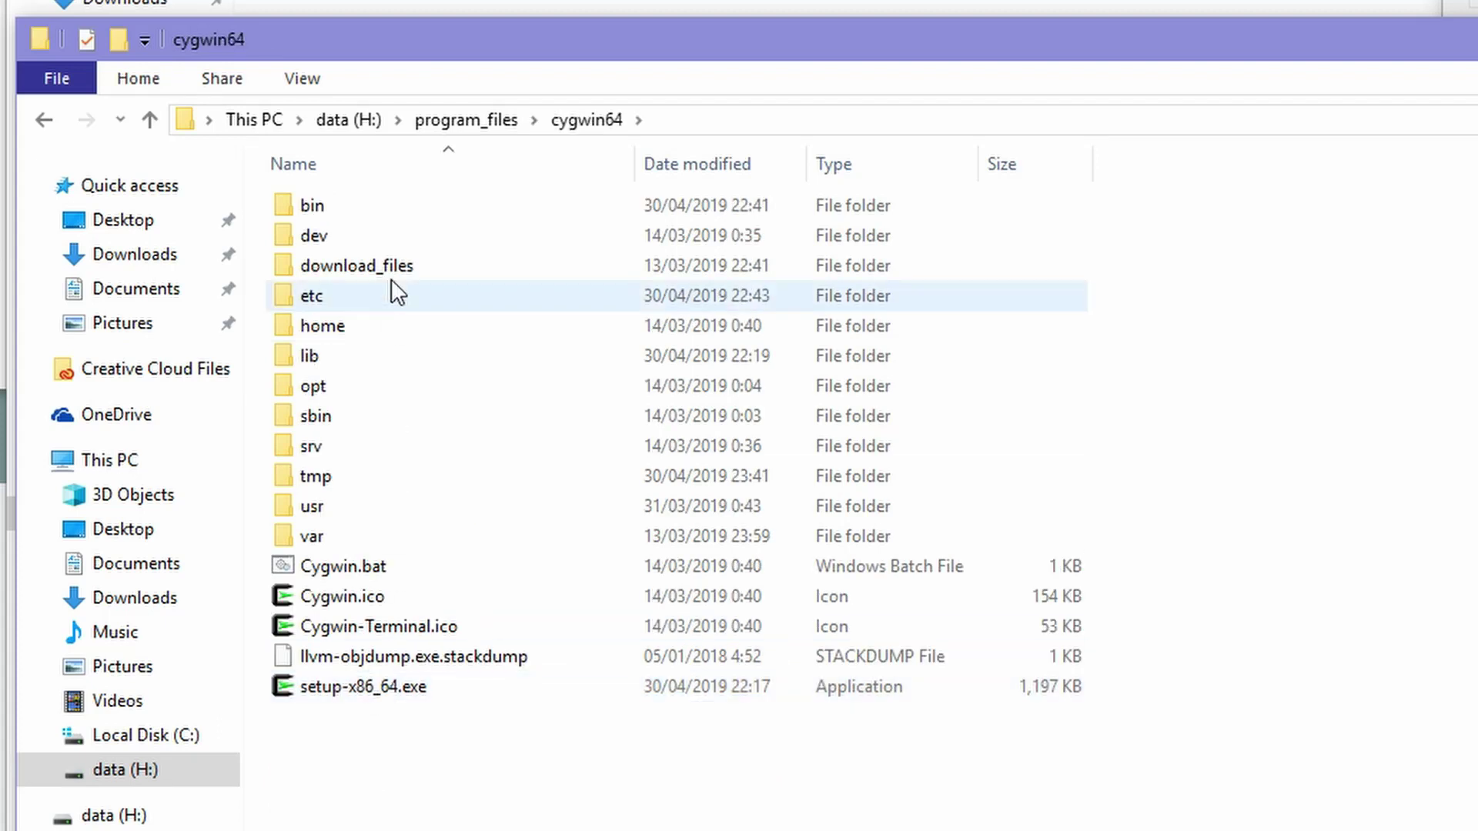
{"action": "left_click", "coordinate": [393, 276]}
{"action": "double_click", "coordinate": [393, 276]}
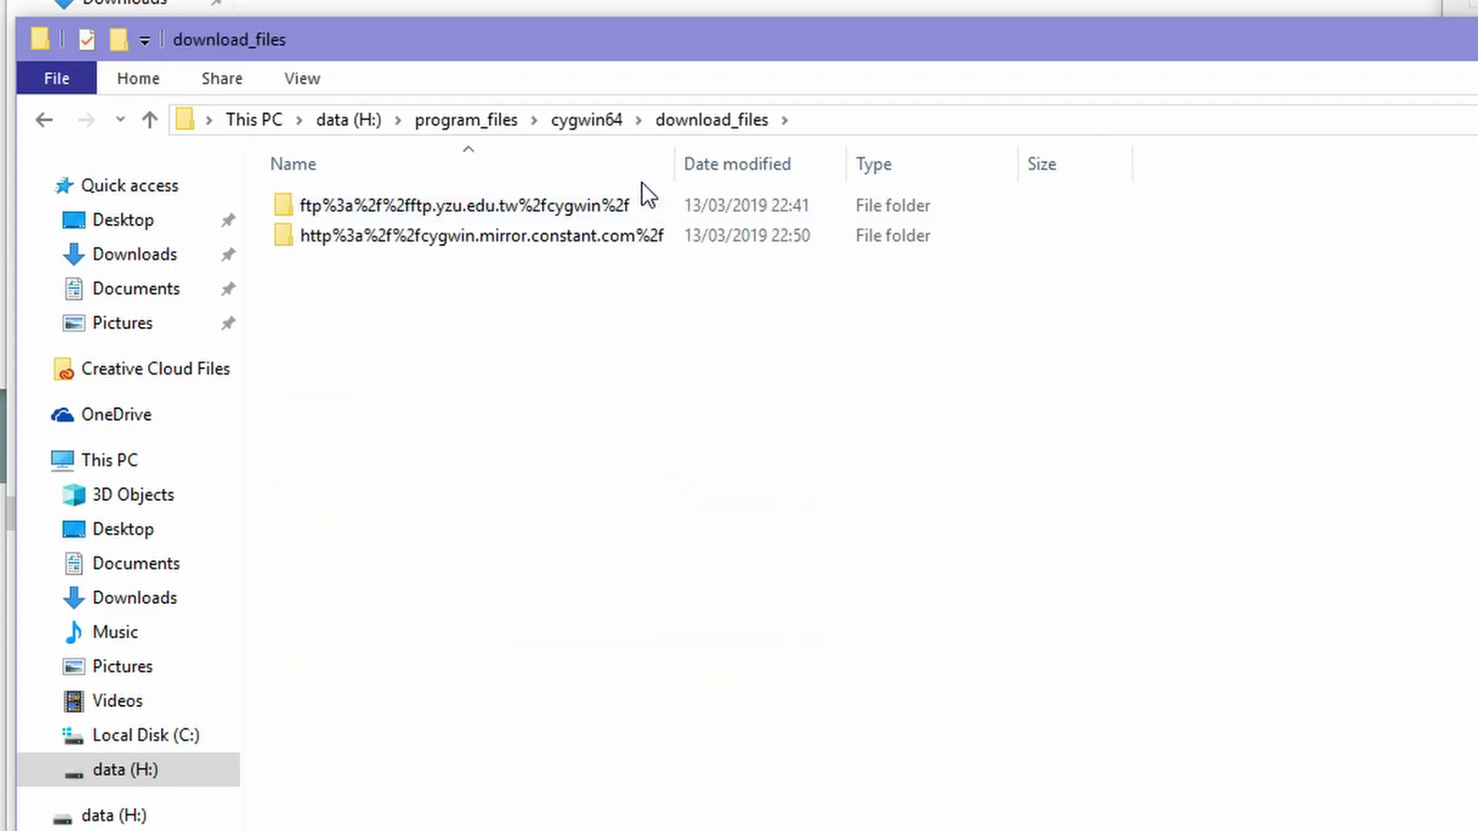
{"action": "double_click", "coordinate": [640, 211]}
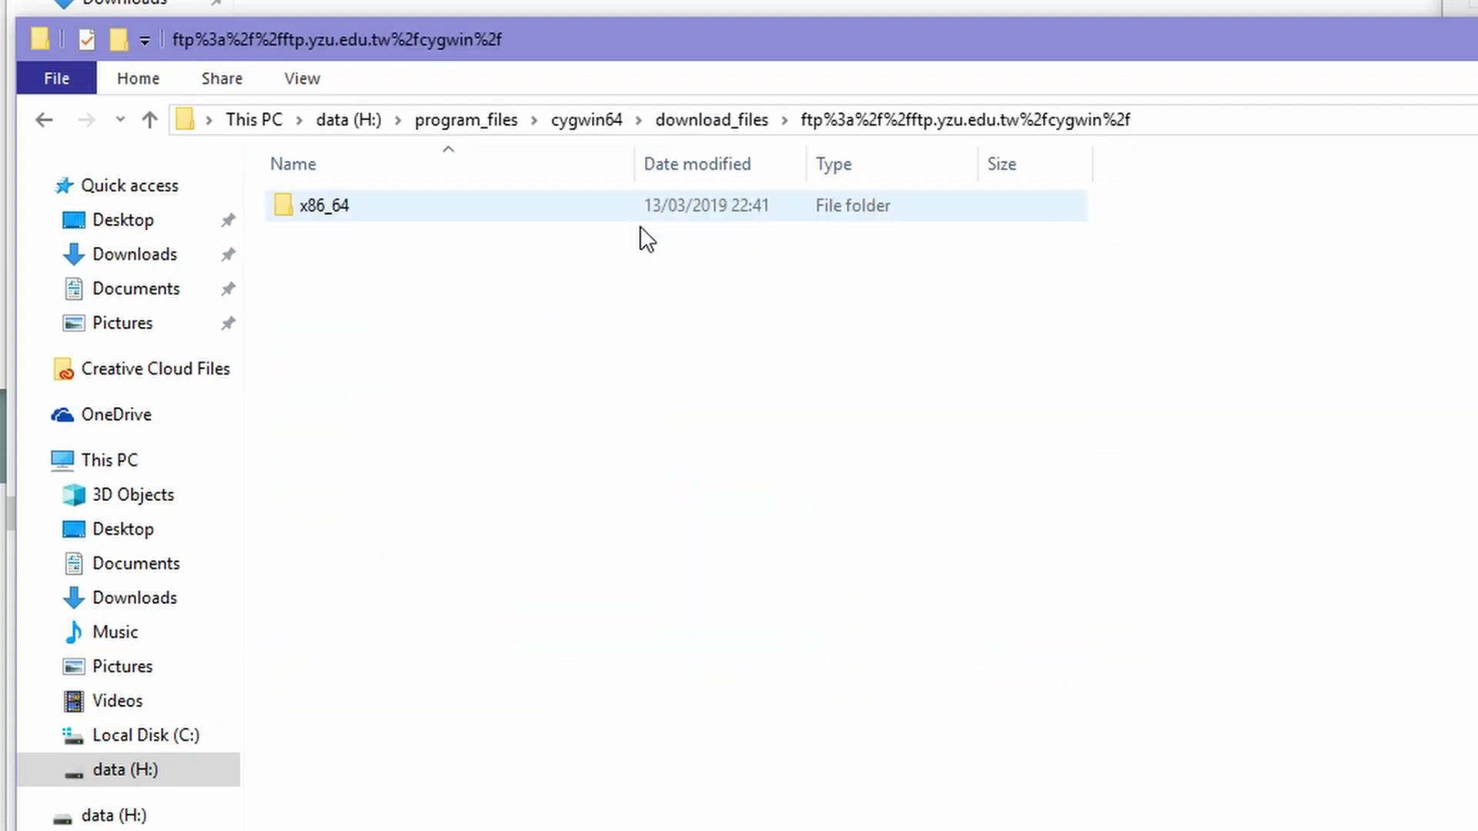
{"action": "double_click", "coordinate": [554, 220]}
{"action": "left_click", "coordinate": [43, 117]}
{"action": "left_click", "coordinate": [43, 117]}
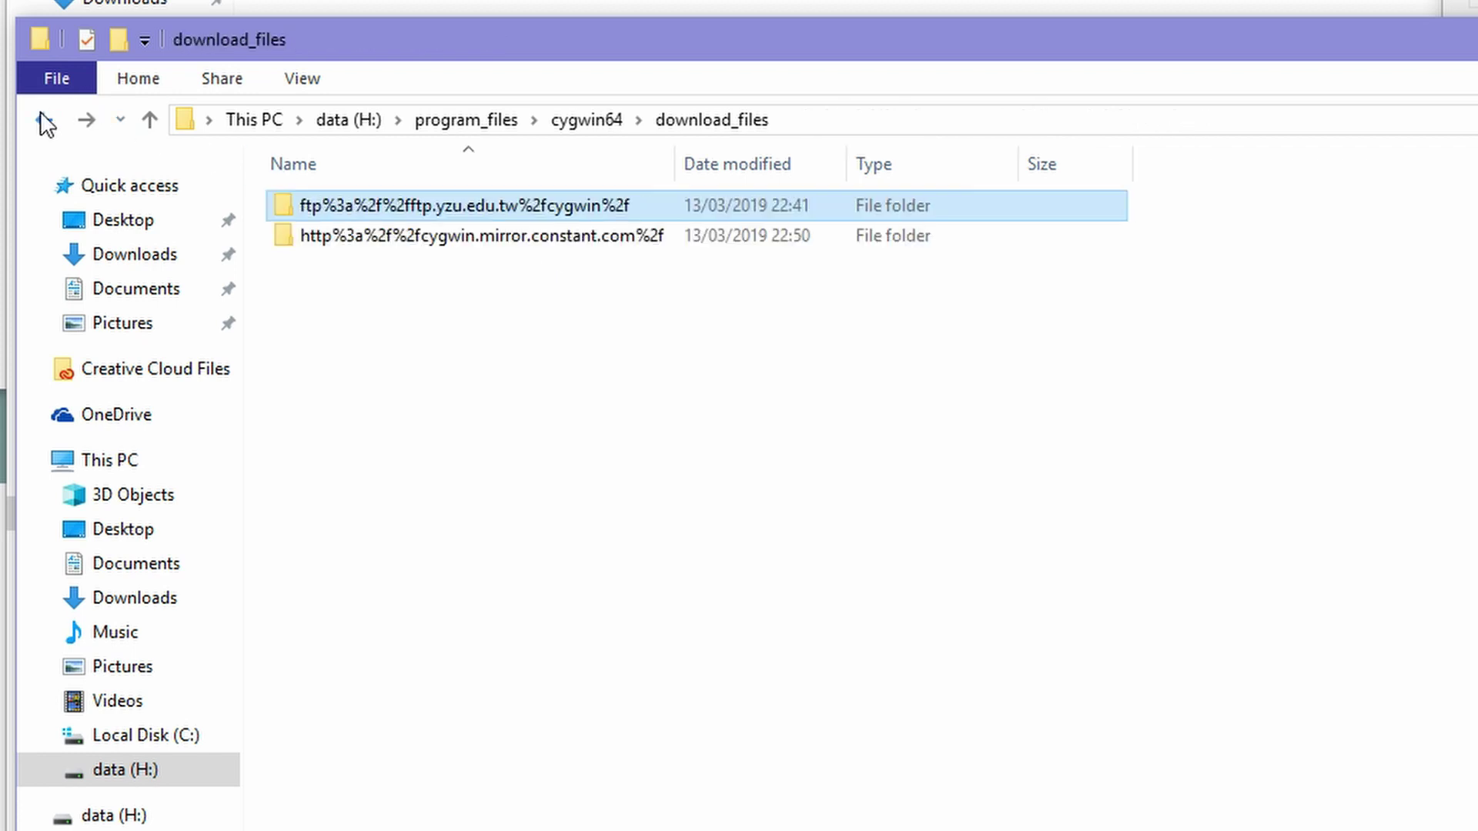
Examine the x86_64 and noarch package folders of the cygwin.mirror.constant.com mirror, then navigate back to program_files
{"action": "double_click", "coordinate": [386, 234]}
{"action": "double_click", "coordinate": [386, 234]}
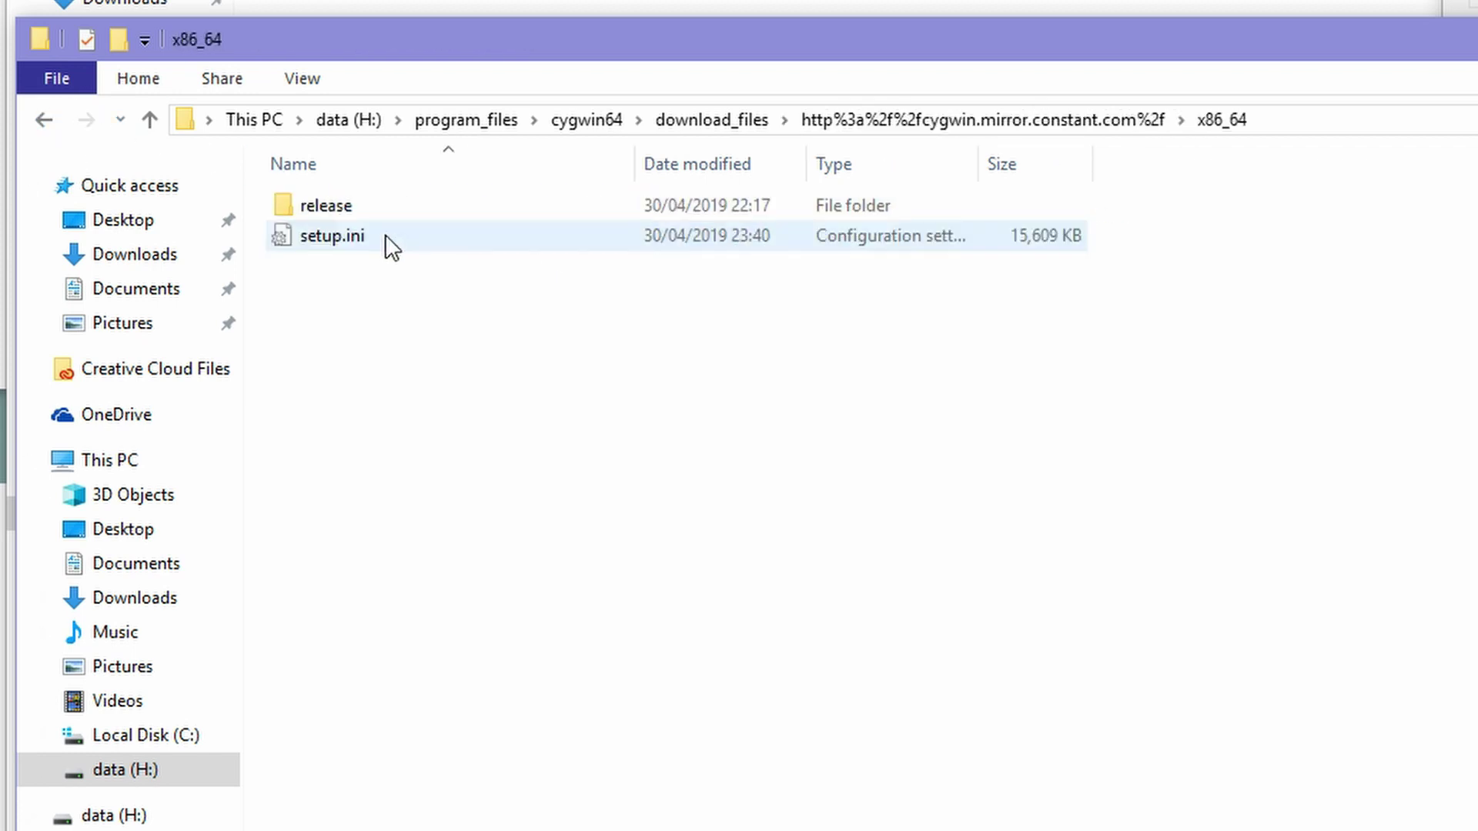
{"action": "left_click", "coordinate": [46, 120]}
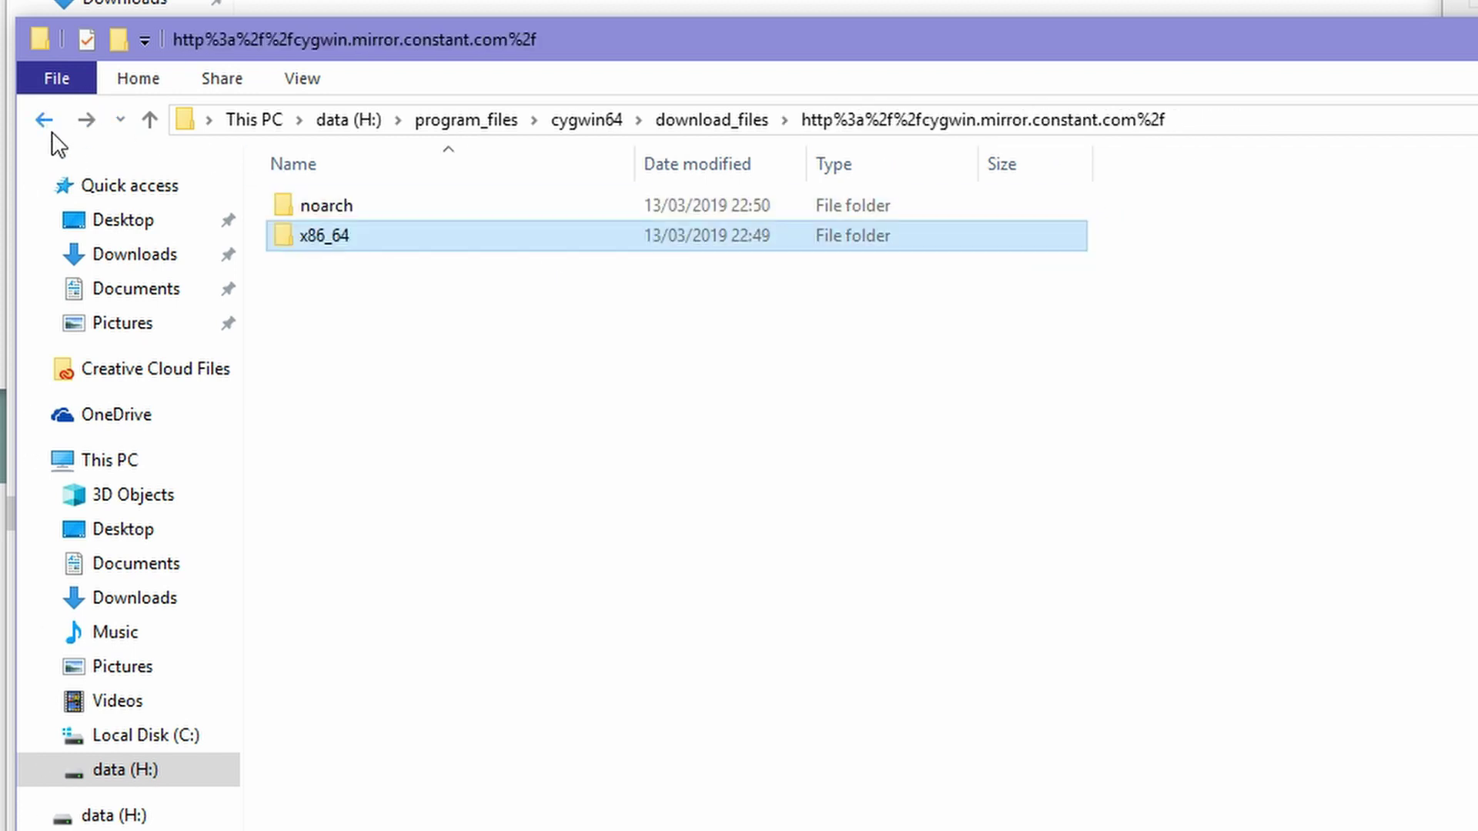
{"action": "double_click", "coordinate": [363, 211]}
{"action": "double_click", "coordinate": [364, 211]}
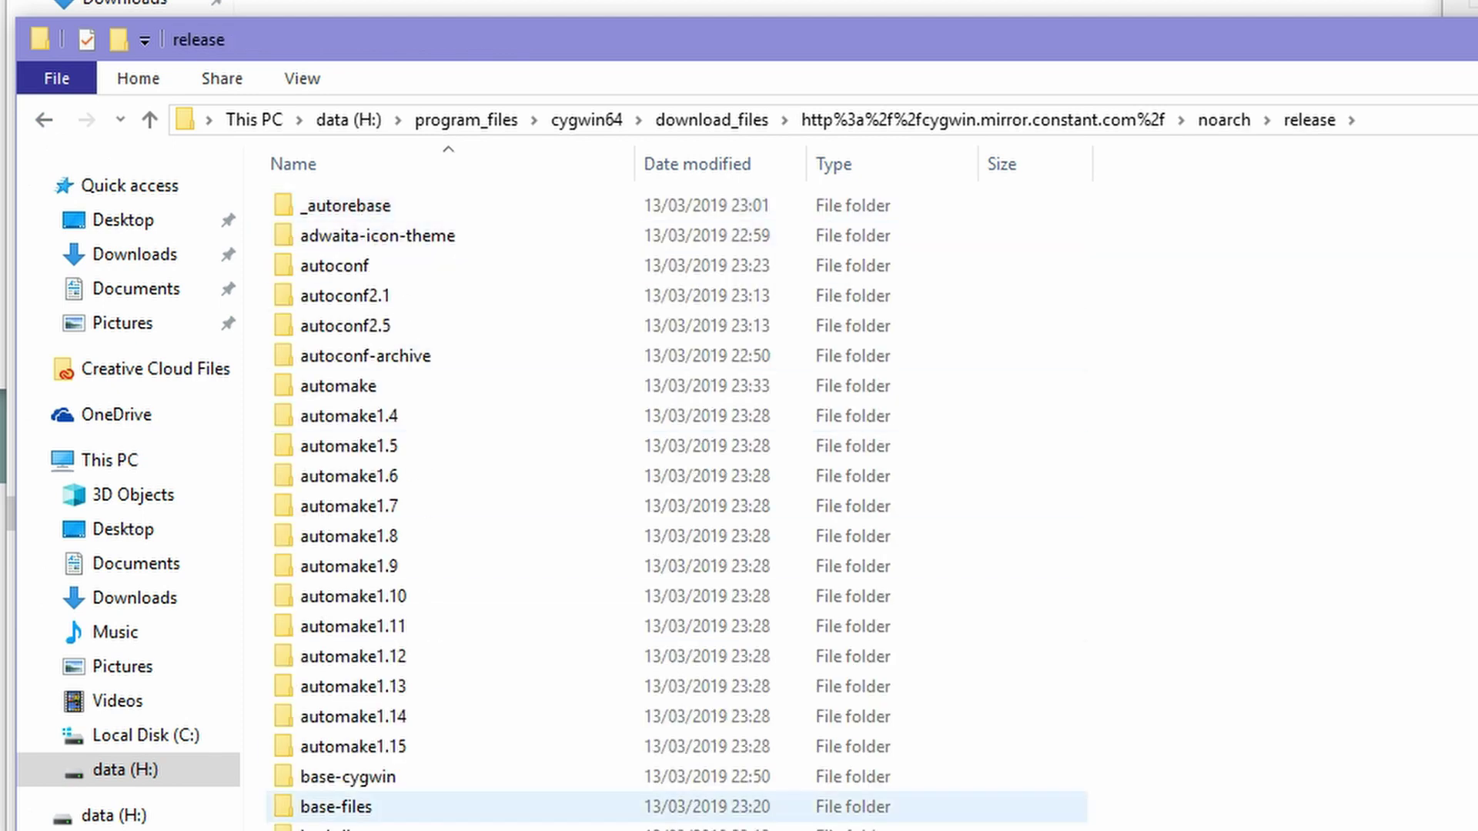
{"action": "left_click", "coordinate": [43, 121]}
{"action": "left_click", "coordinate": [43, 122]}
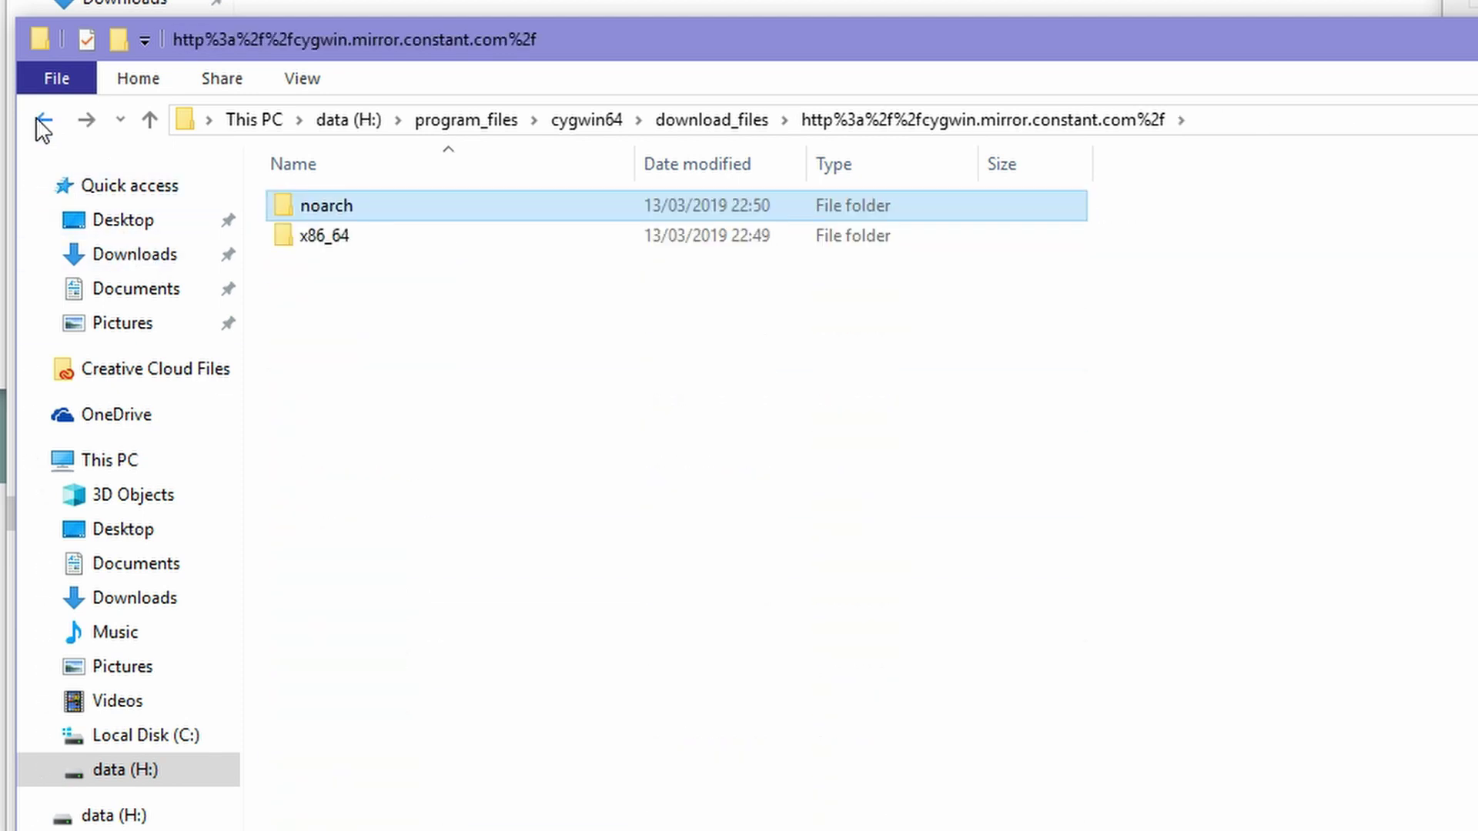
{"action": "left_click", "coordinate": [43, 122]}
{"action": "left_click", "coordinate": [44, 121]}
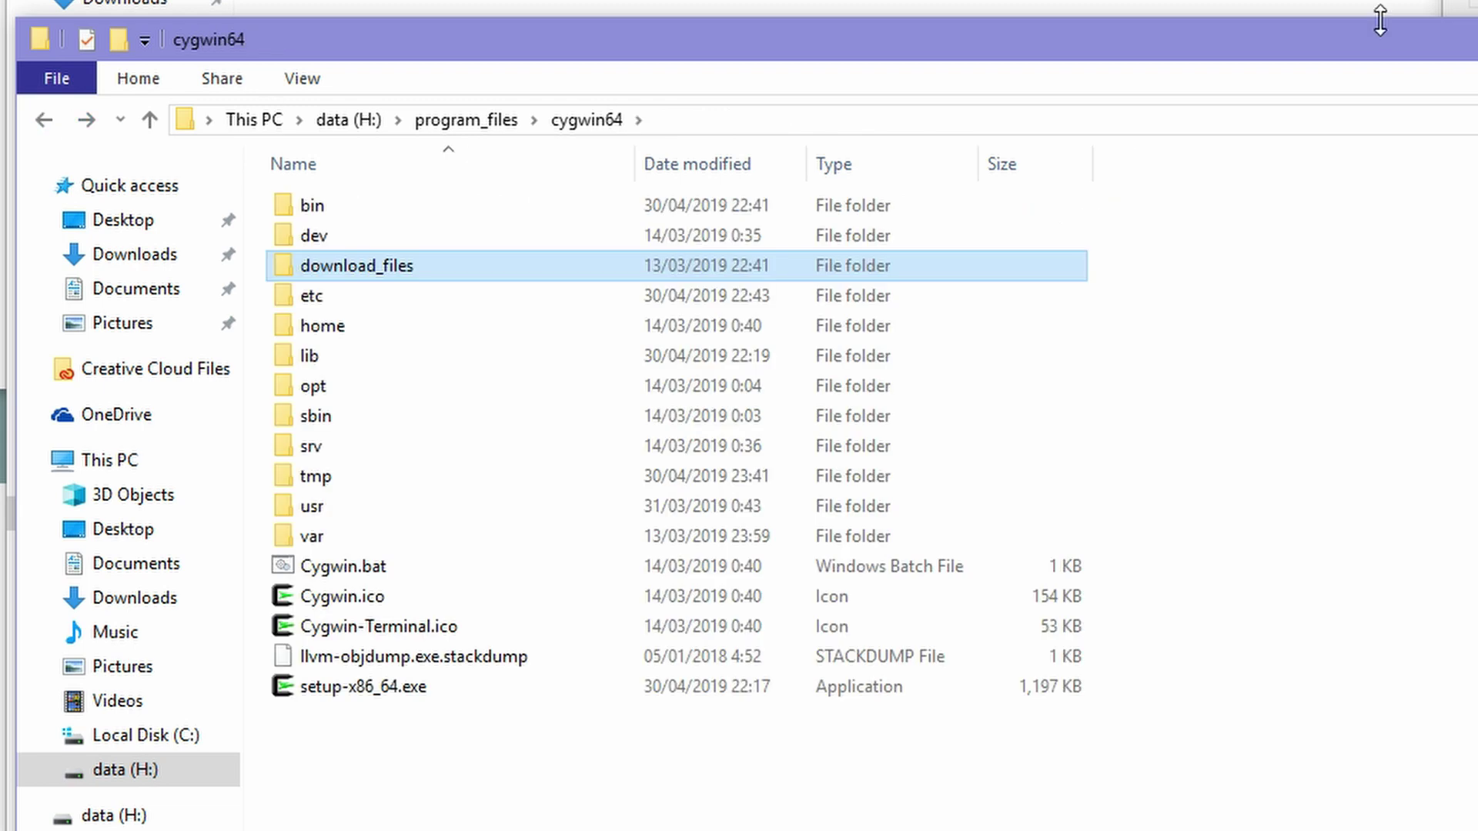
{"action": "left_click", "coordinate": [40, 121]}
Accept H:\program_files\cygwin64\download_files as the local package directory and connect with Use System Proxy Settings
{"action": "left_click", "coordinate": [1244, 263]}
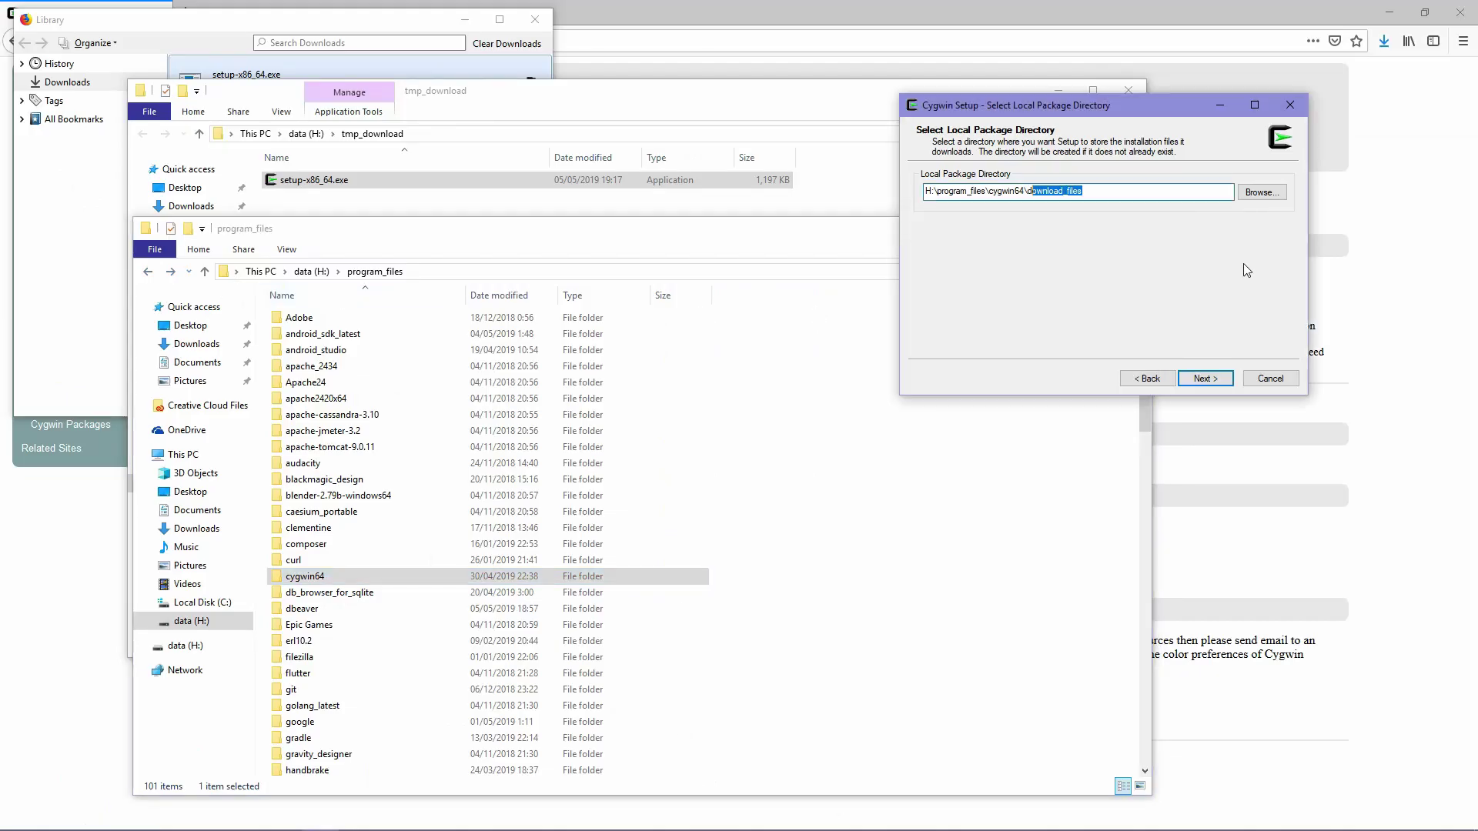
{"action": "left_click", "coordinate": [1207, 380]}
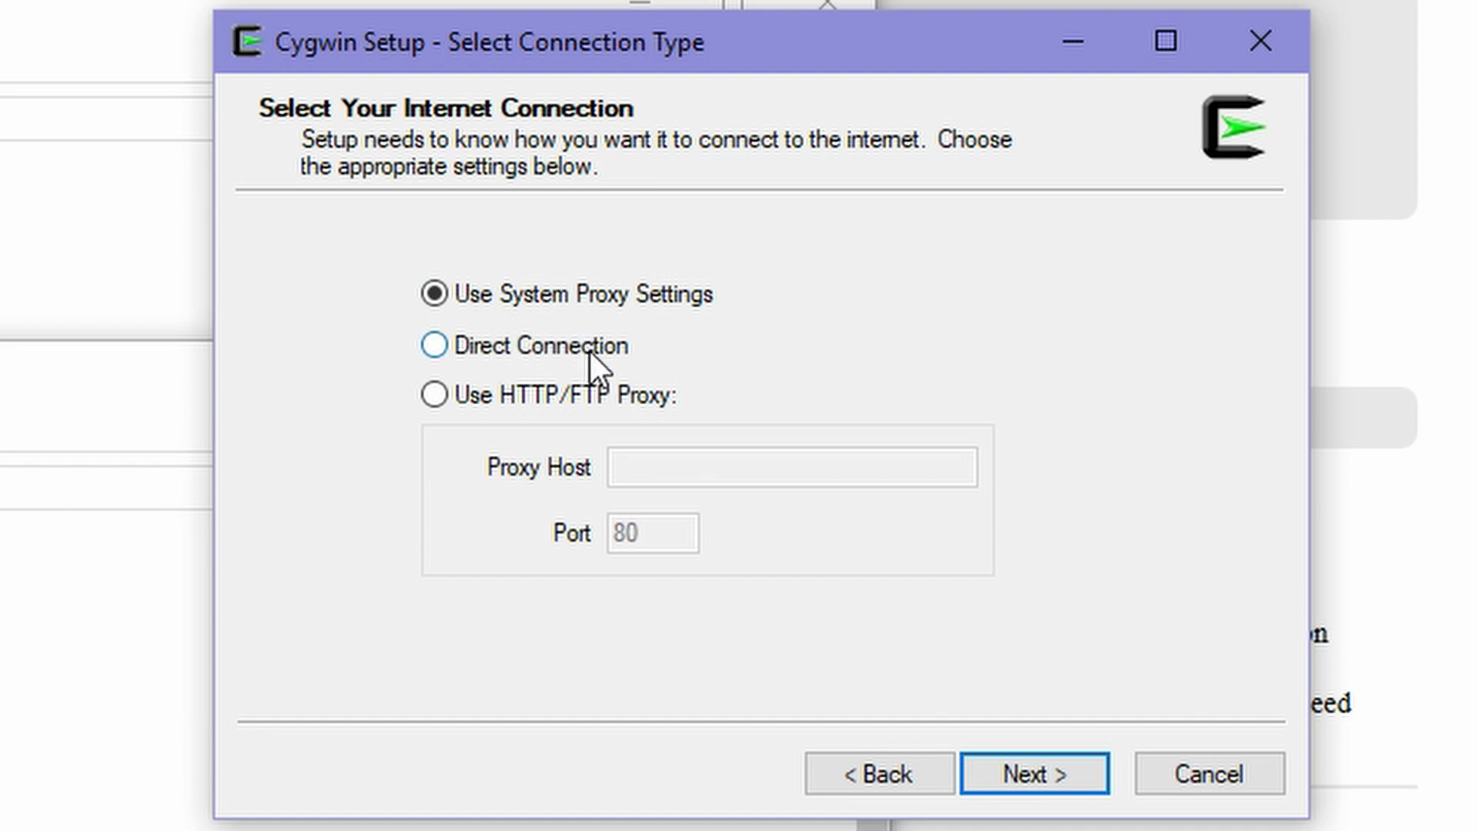
{"action": "left_click", "coordinate": [1043, 773]}
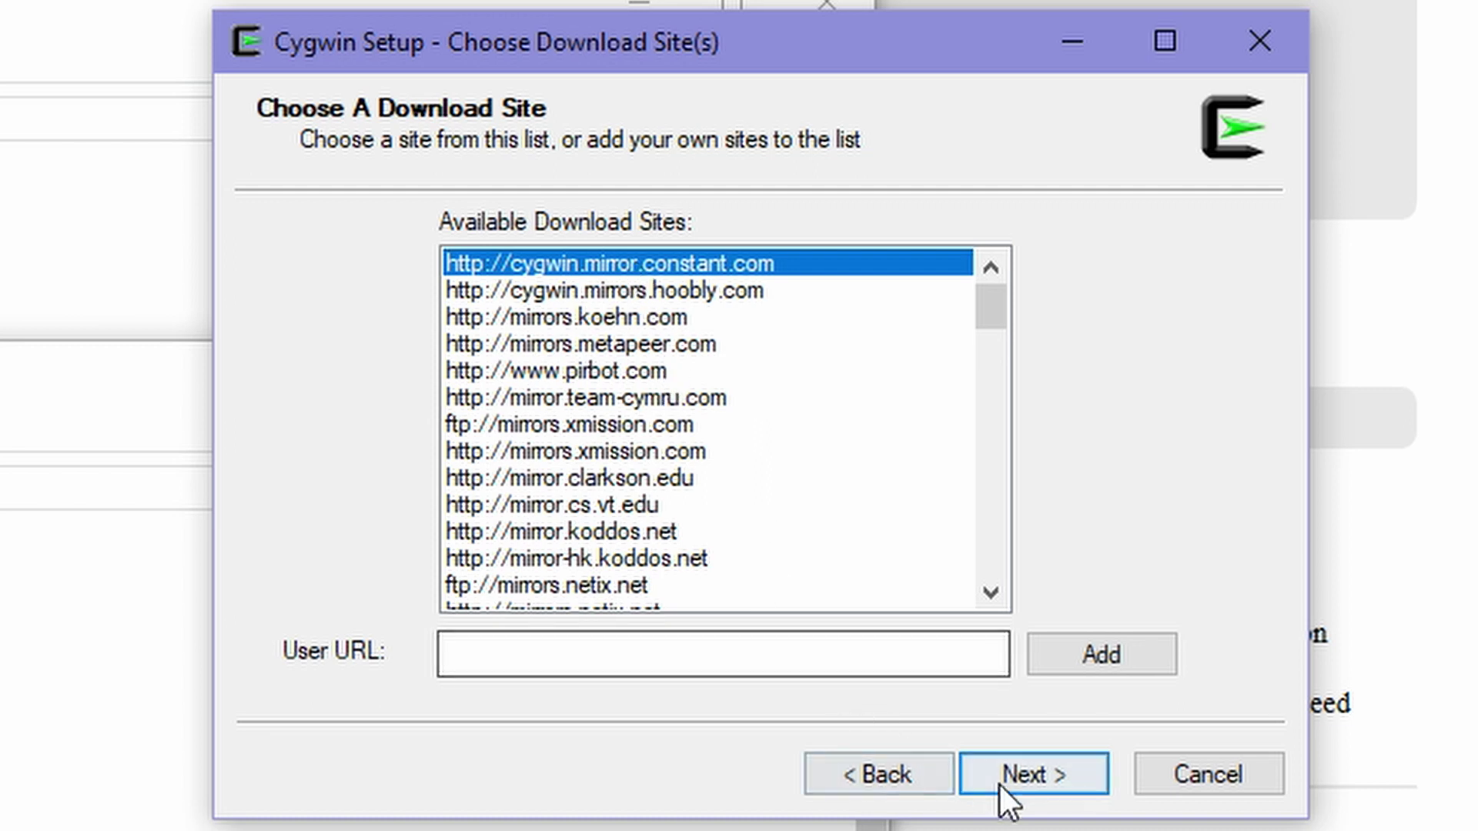
{"action": "left_click", "coordinate": [1032, 775]}
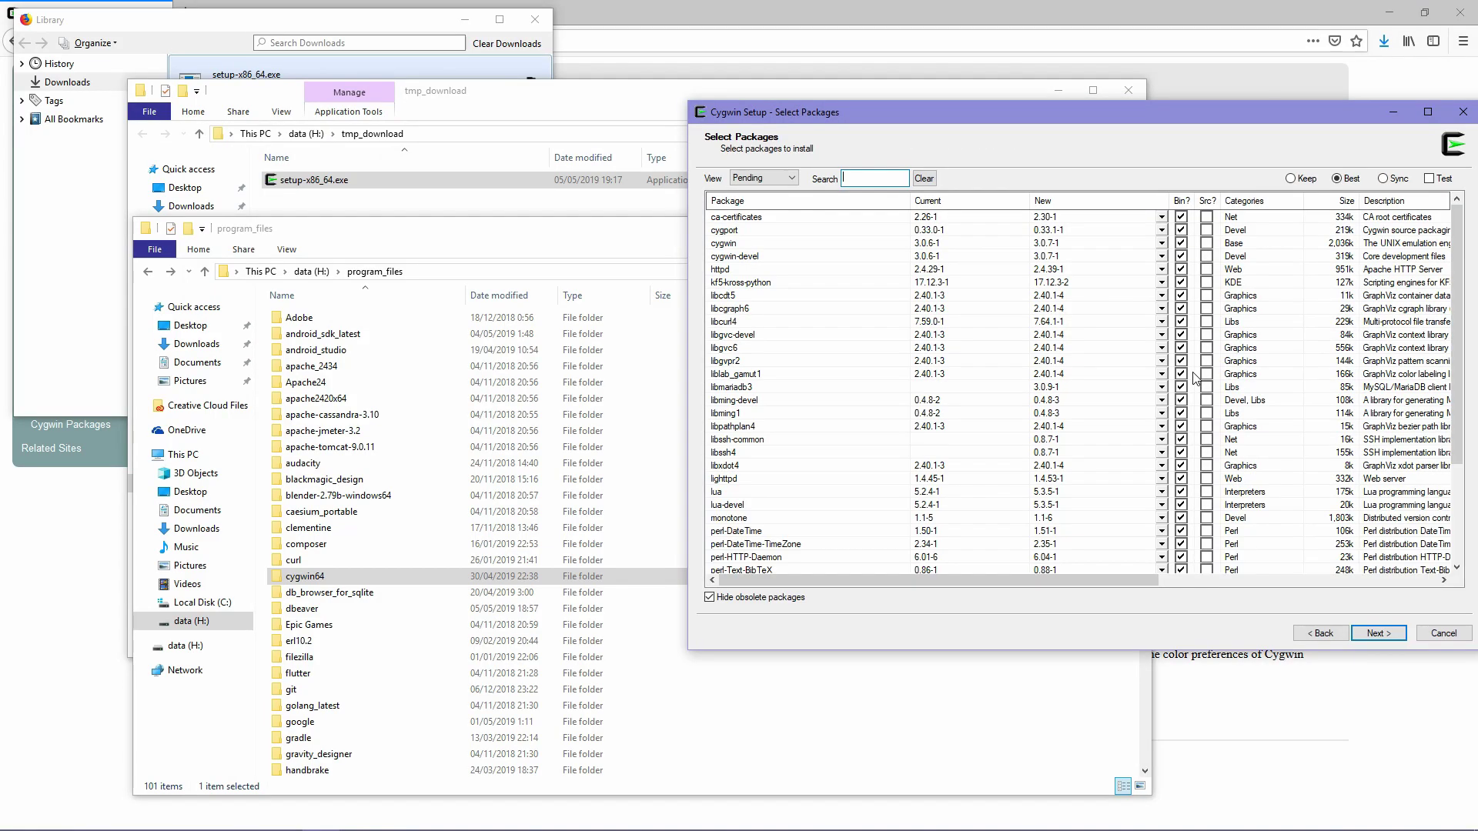
{"action": "left_click_drag", "start_coordinate": [967, 111], "coordinate": [768, 86]}
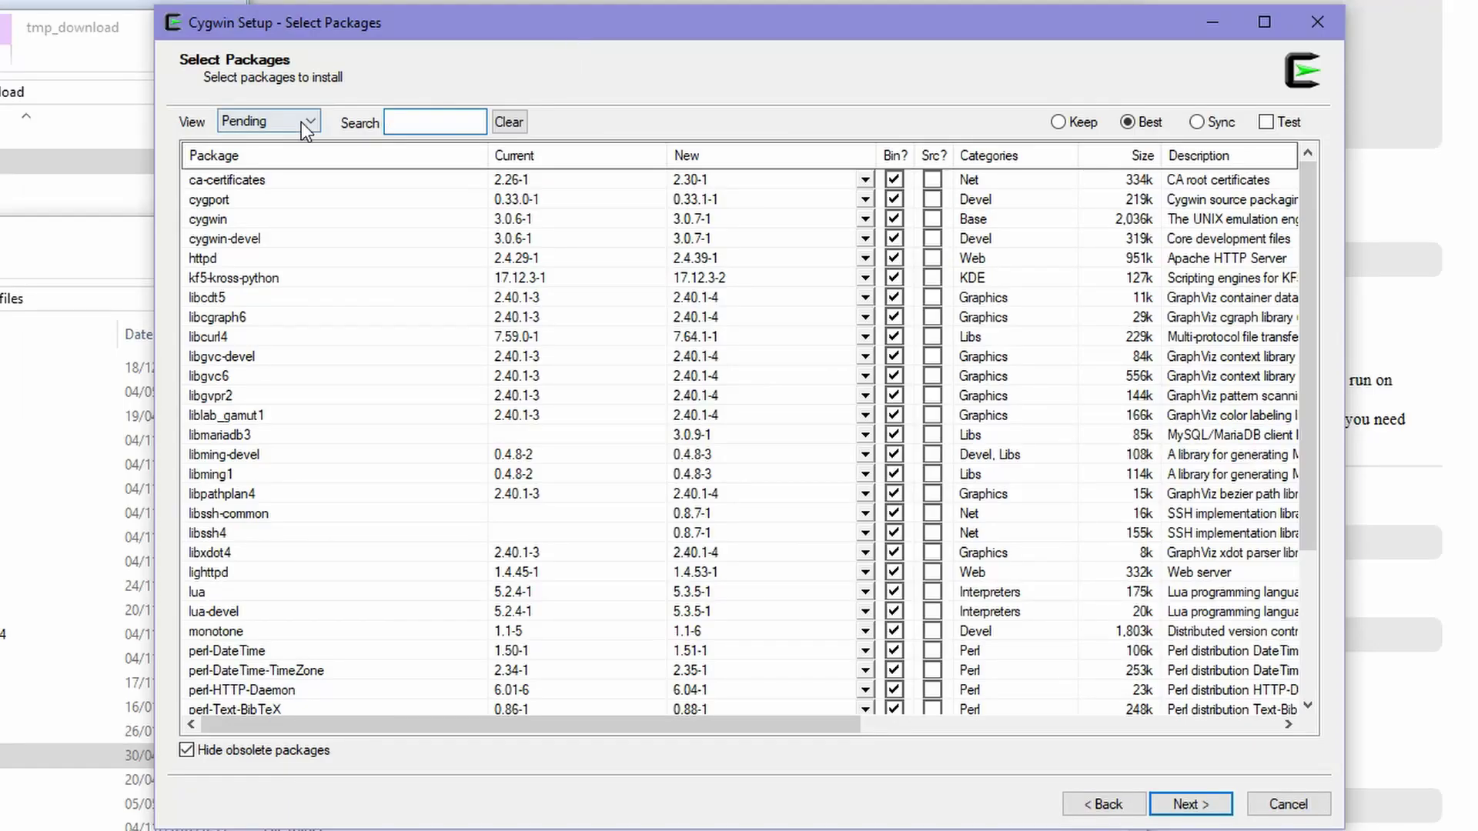
{"action": "scroll", "coordinate": [1301, 385], "scroll_direction": "down", "scroll_amount": 4}
{"action": "scroll", "coordinate": [1314, 506], "scroll_direction": "up", "scroll_amount": 4}
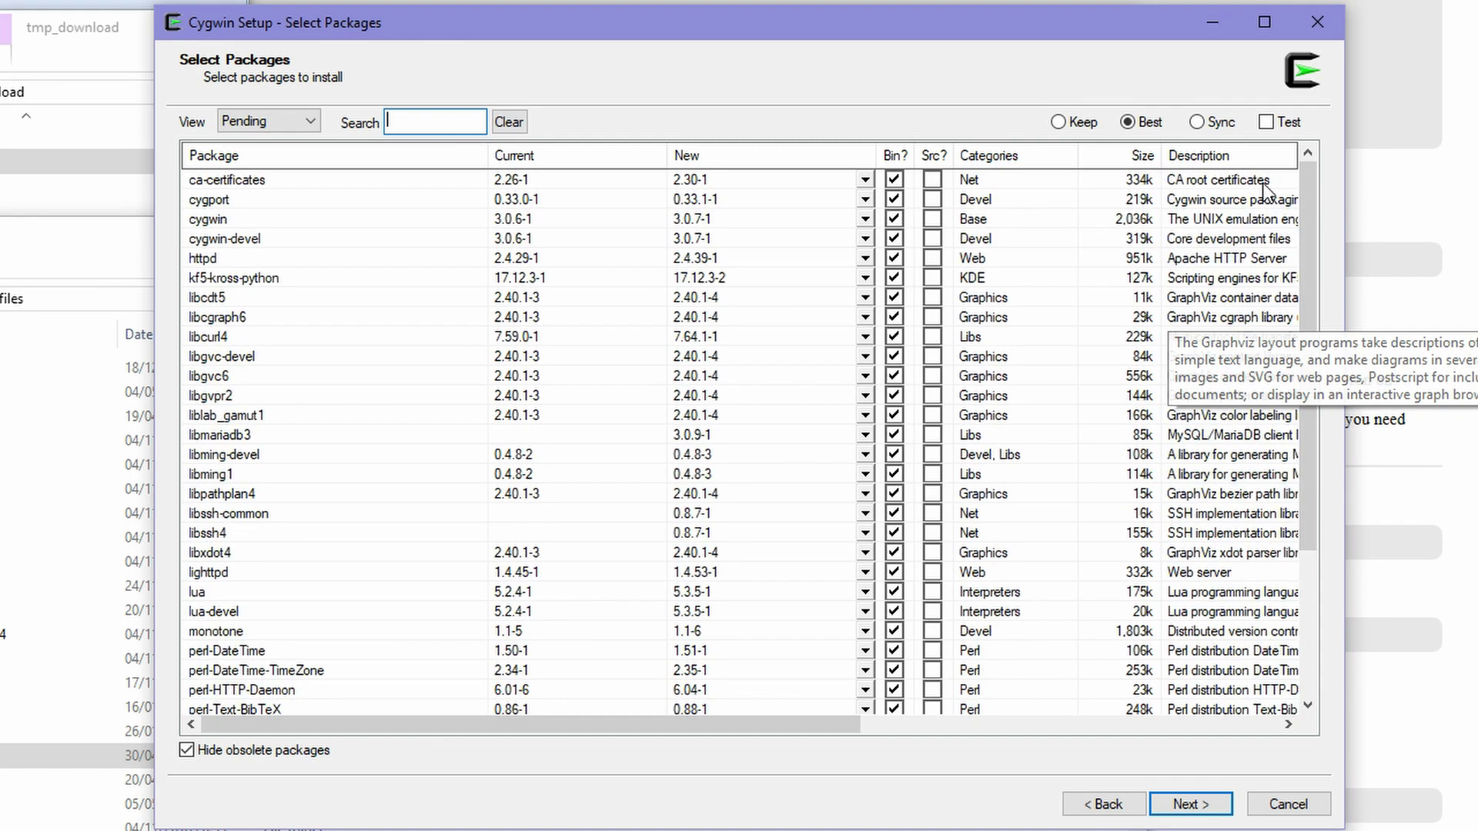
Look at the Full package list and switch to the Category view with the All group expanded
{"action": "left_click", "coordinate": [302, 122]}
{"action": "left_click", "coordinate": [265, 153]}
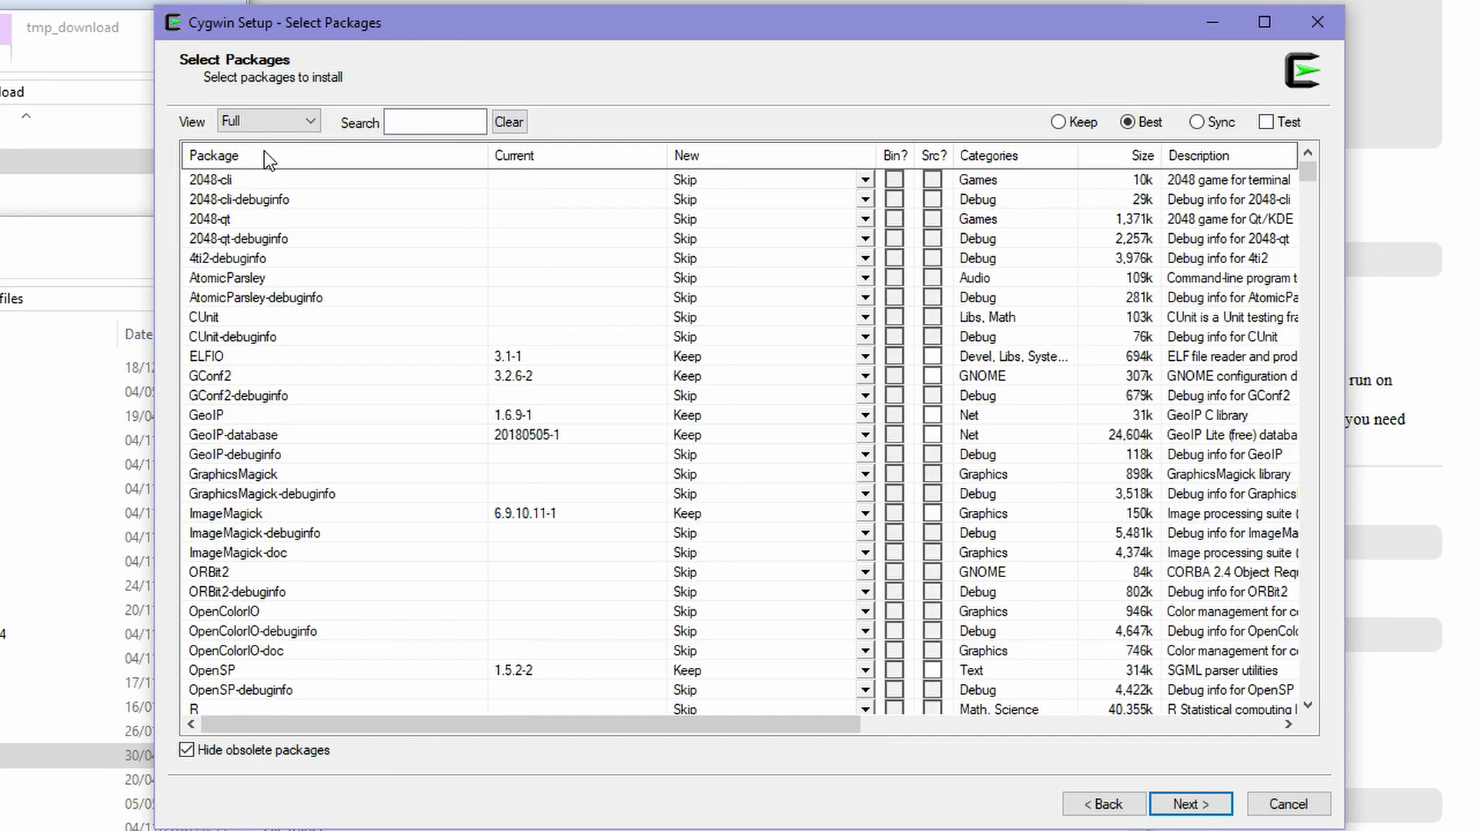
{"action": "left_click", "coordinate": [306, 121]}
{"action": "left_click", "coordinate": [404, 120]}
{"action": "left_click", "coordinate": [306, 121]}
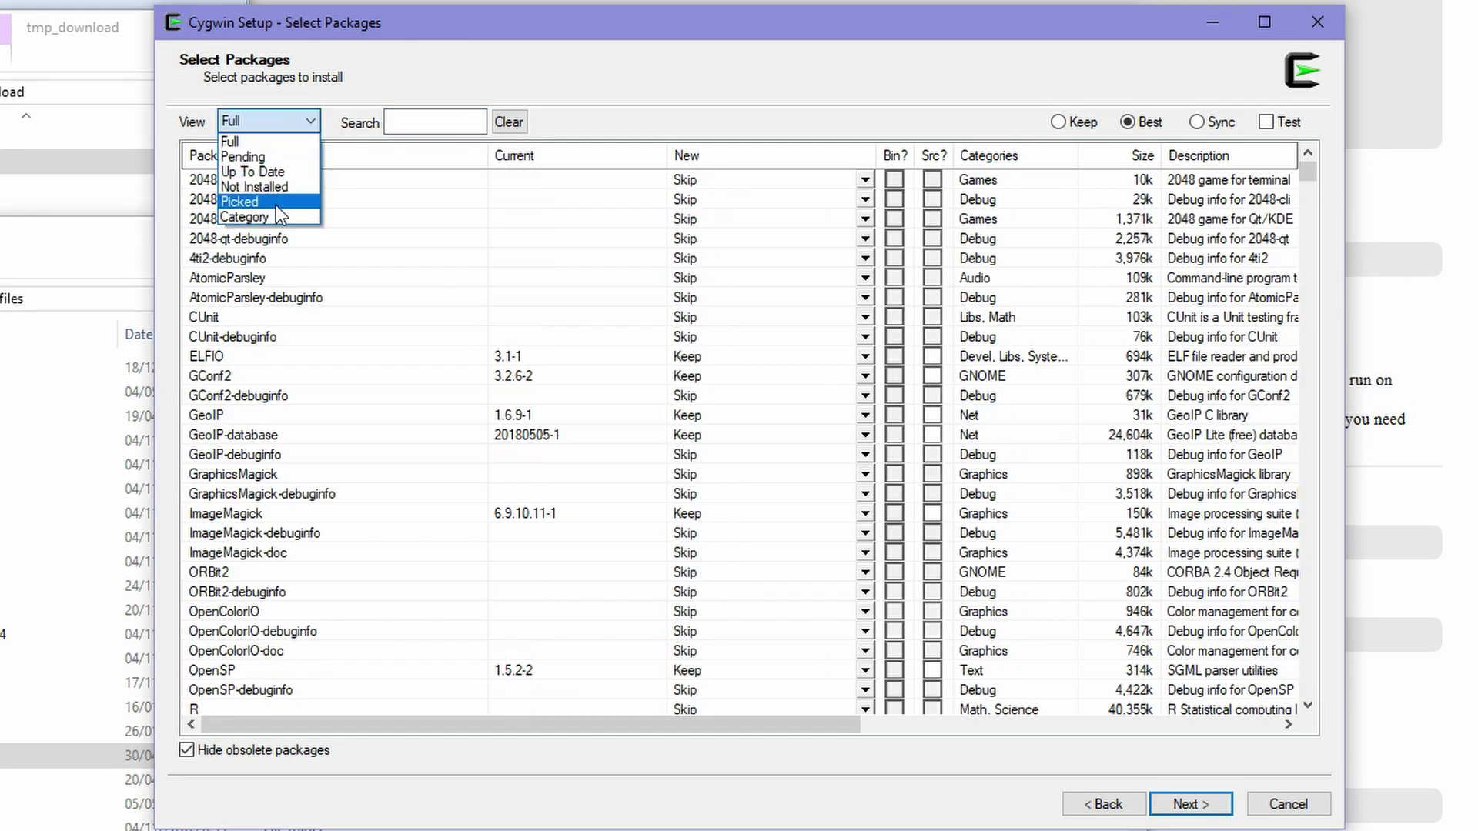
{"action": "left_click", "coordinate": [276, 205]}
{"action": "left_click", "coordinate": [196, 180]}
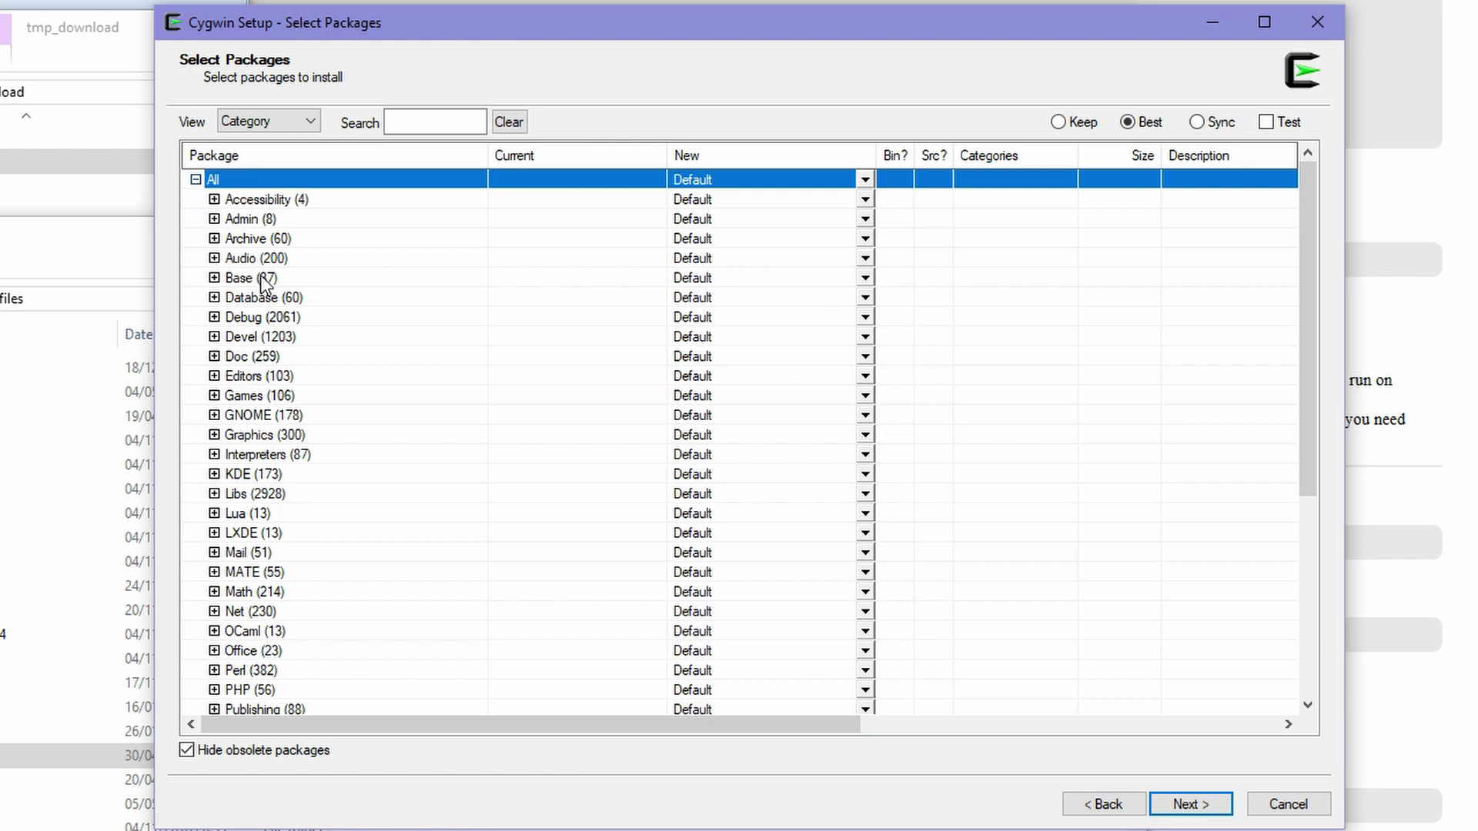
Expand the Devel category, look through its packages, and set the whole category to Install
{"action": "left_click", "coordinate": [216, 337]}
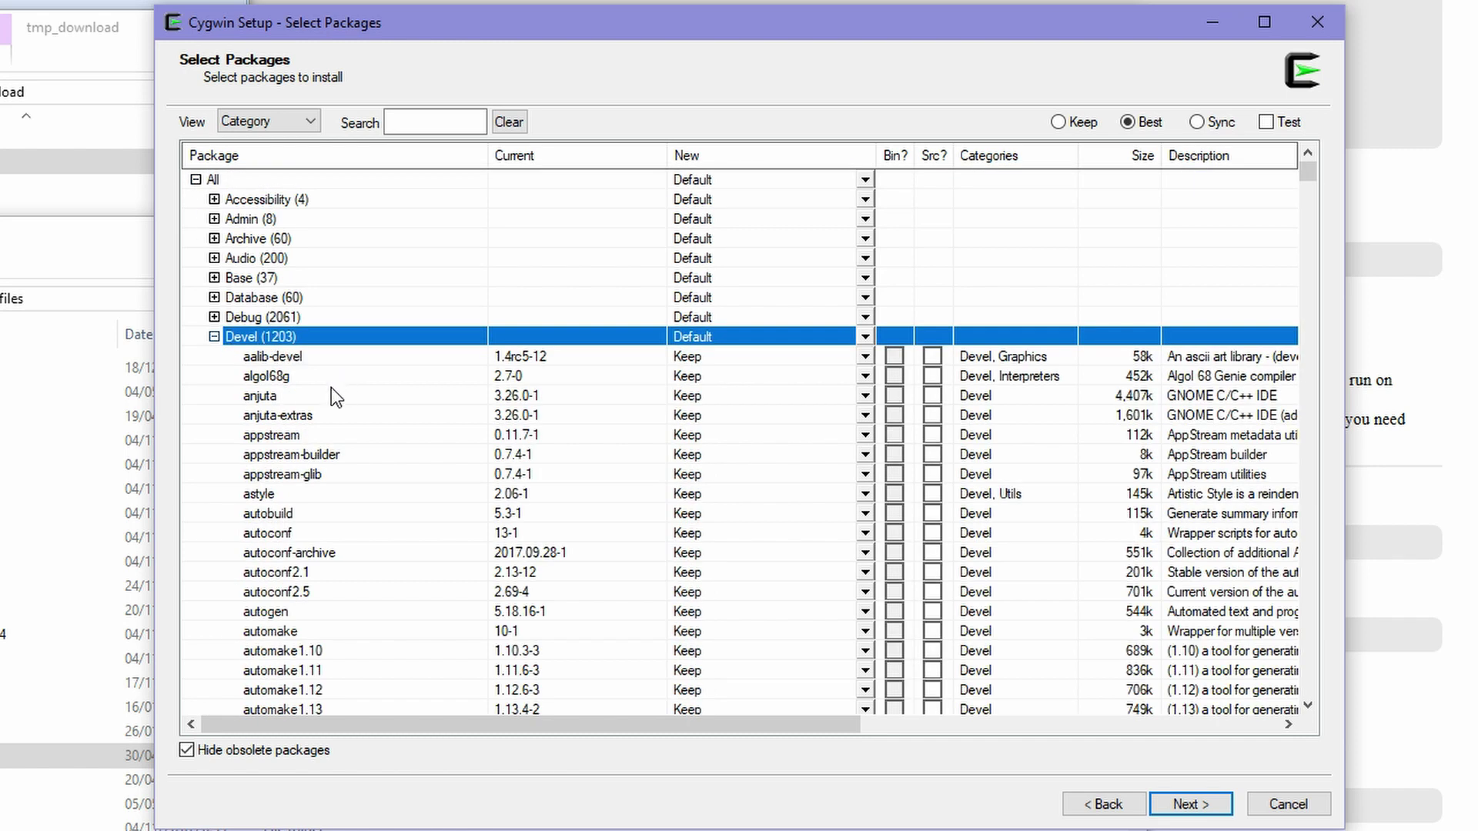
{"action": "scroll", "coordinate": [422, 488], "scroll_direction": "down", "scroll_amount": 2}
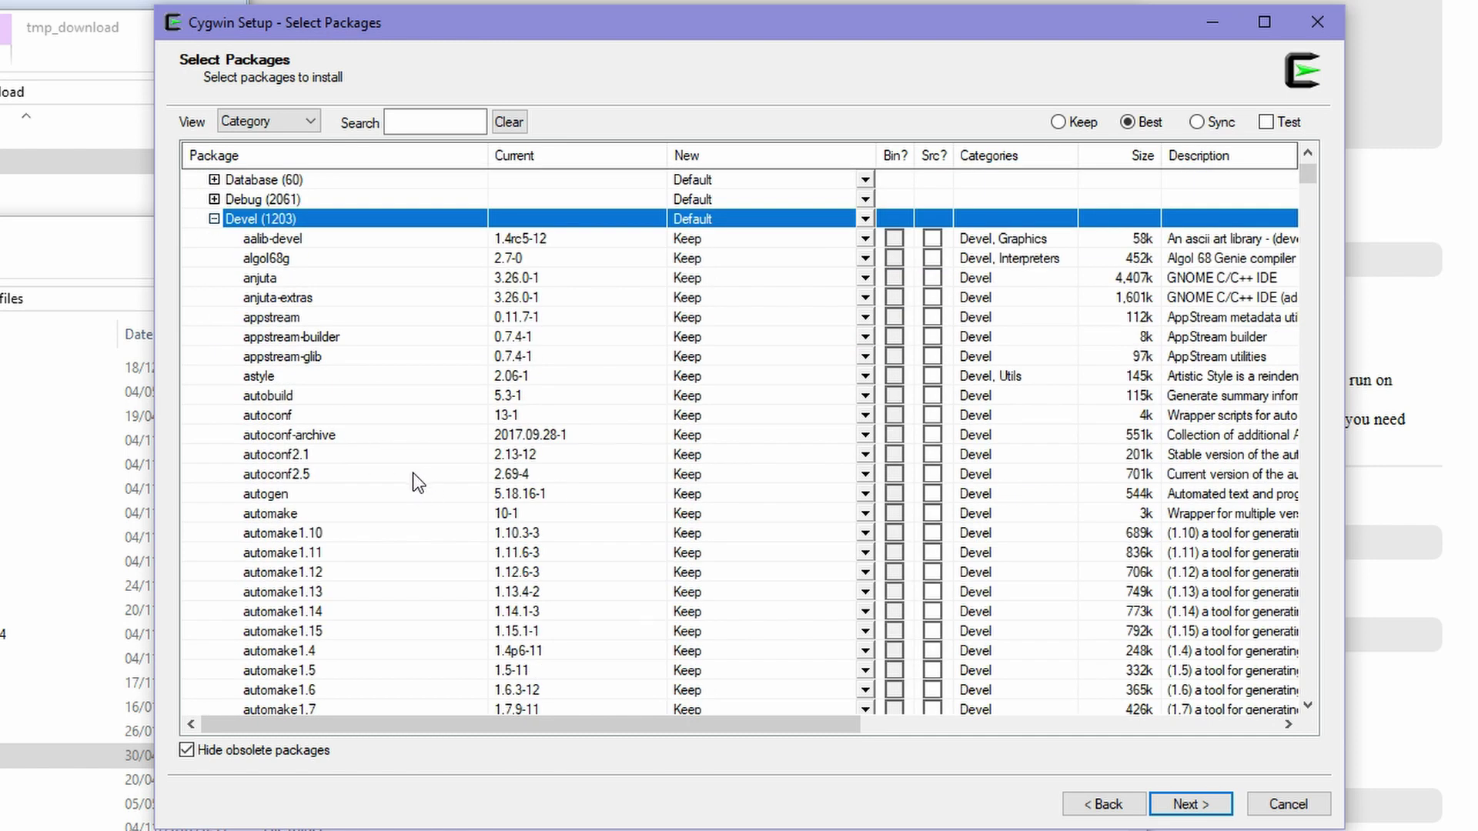
{"action": "scroll", "coordinate": [415, 481], "scroll_direction": "down", "scroll_amount": 4}
{"action": "scroll", "coordinate": [412, 477], "scroll_direction": "up", "scroll_amount": 6}
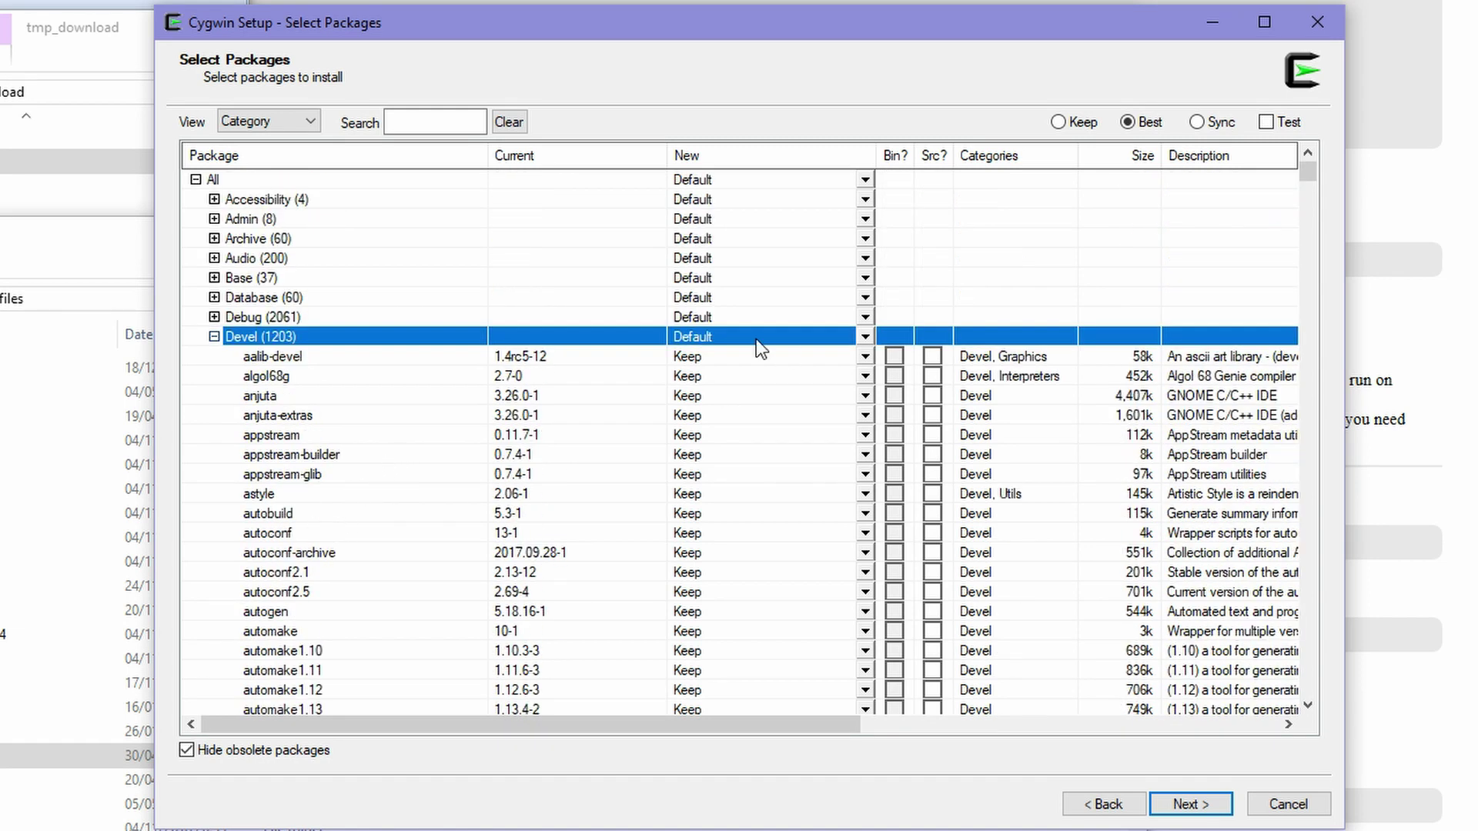
{"action": "left_click", "coordinate": [865, 337]}
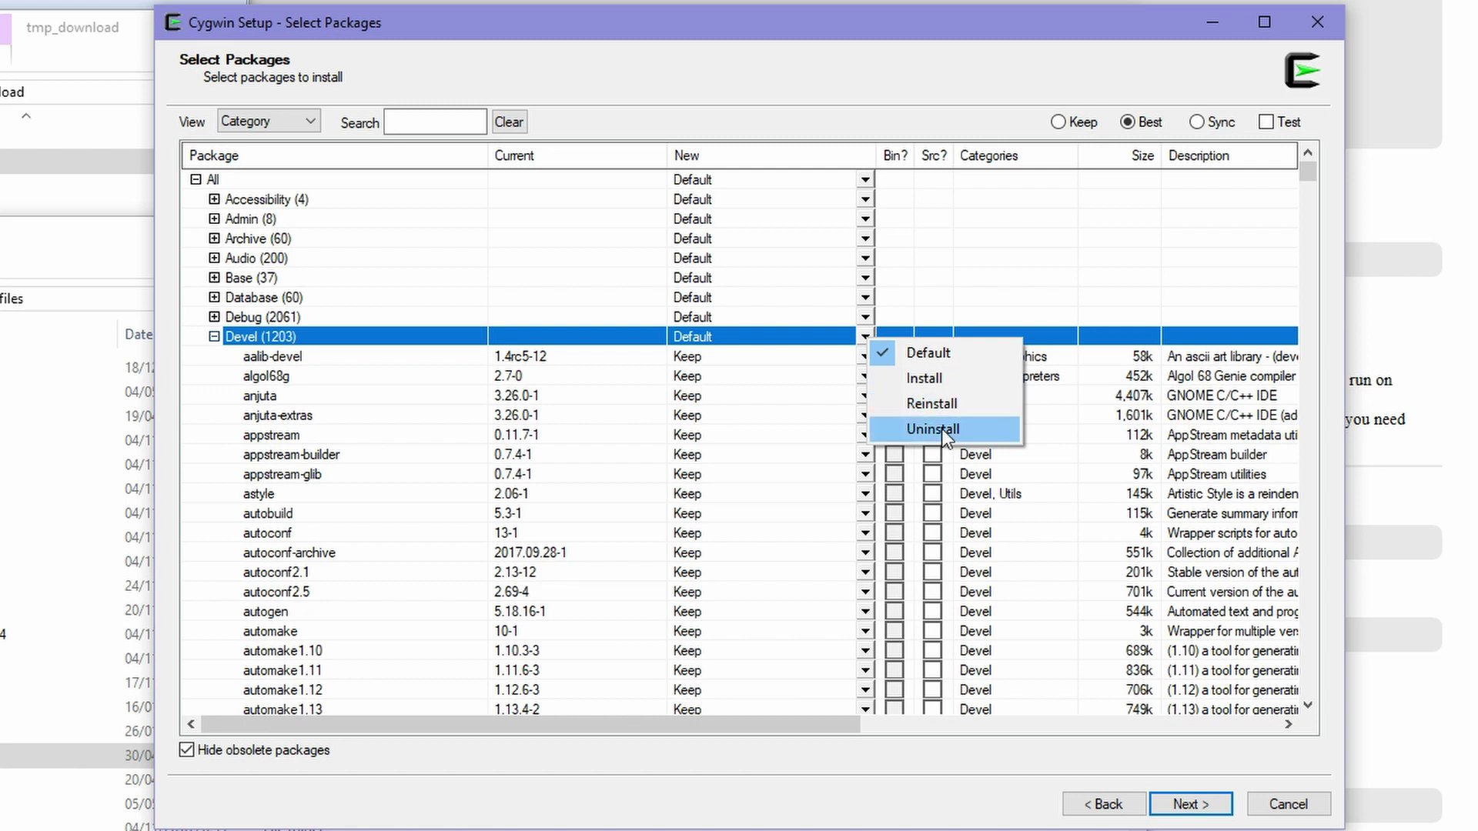
{"action": "left_click", "coordinate": [934, 379]}
Examine the install actions of the individual Devel packages, including the cygwin32 toolchain entries
{"action": "scroll", "coordinate": [777, 363], "scroll_direction": "down", "scroll_amount": 15}
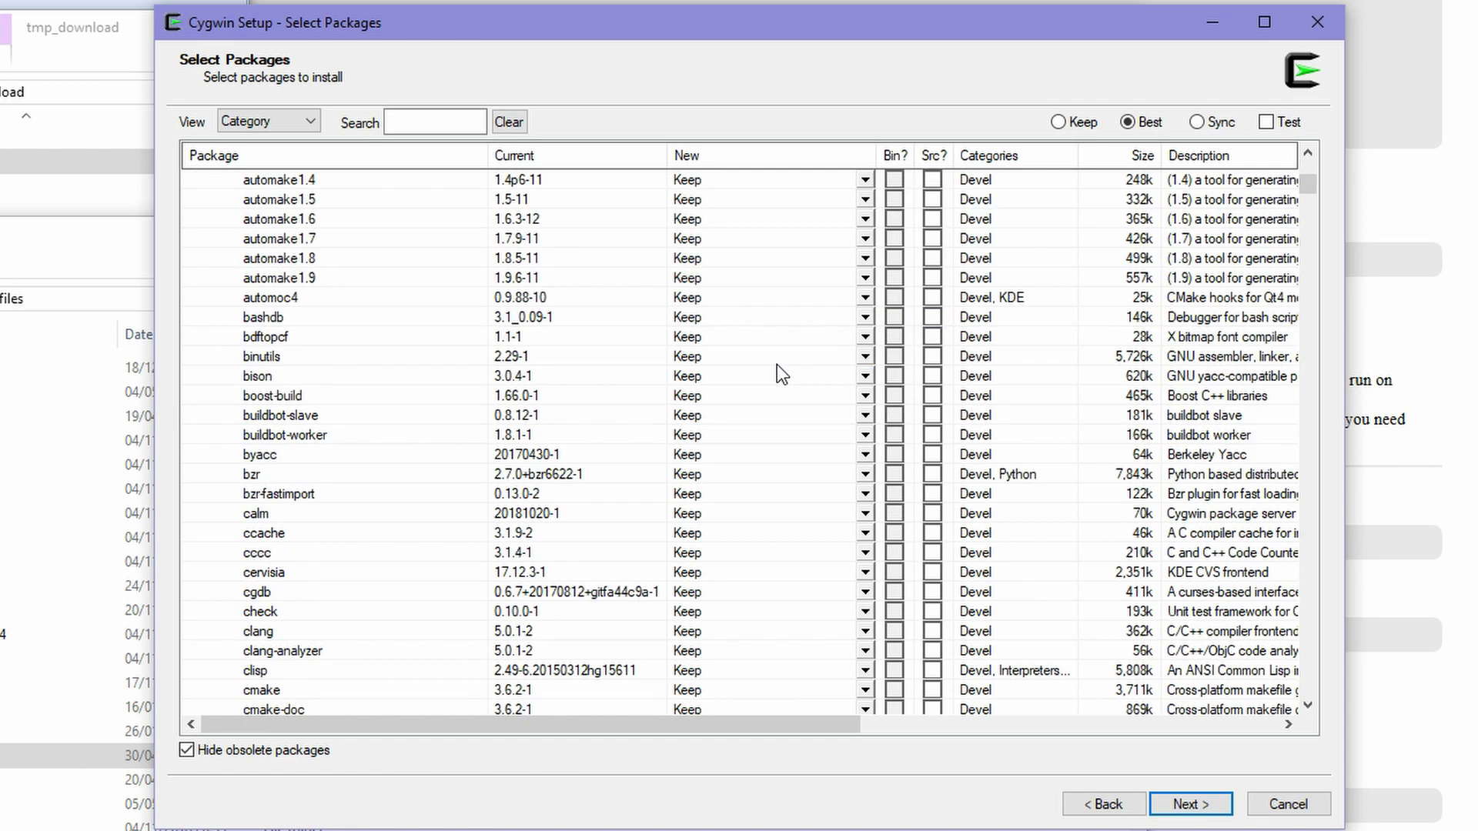
{"action": "scroll", "coordinate": [772, 413], "scroll_direction": "down", "scroll_amount": 5}
{"action": "scroll", "coordinate": [772, 413], "scroll_direction": "up", "scroll_amount": 20}
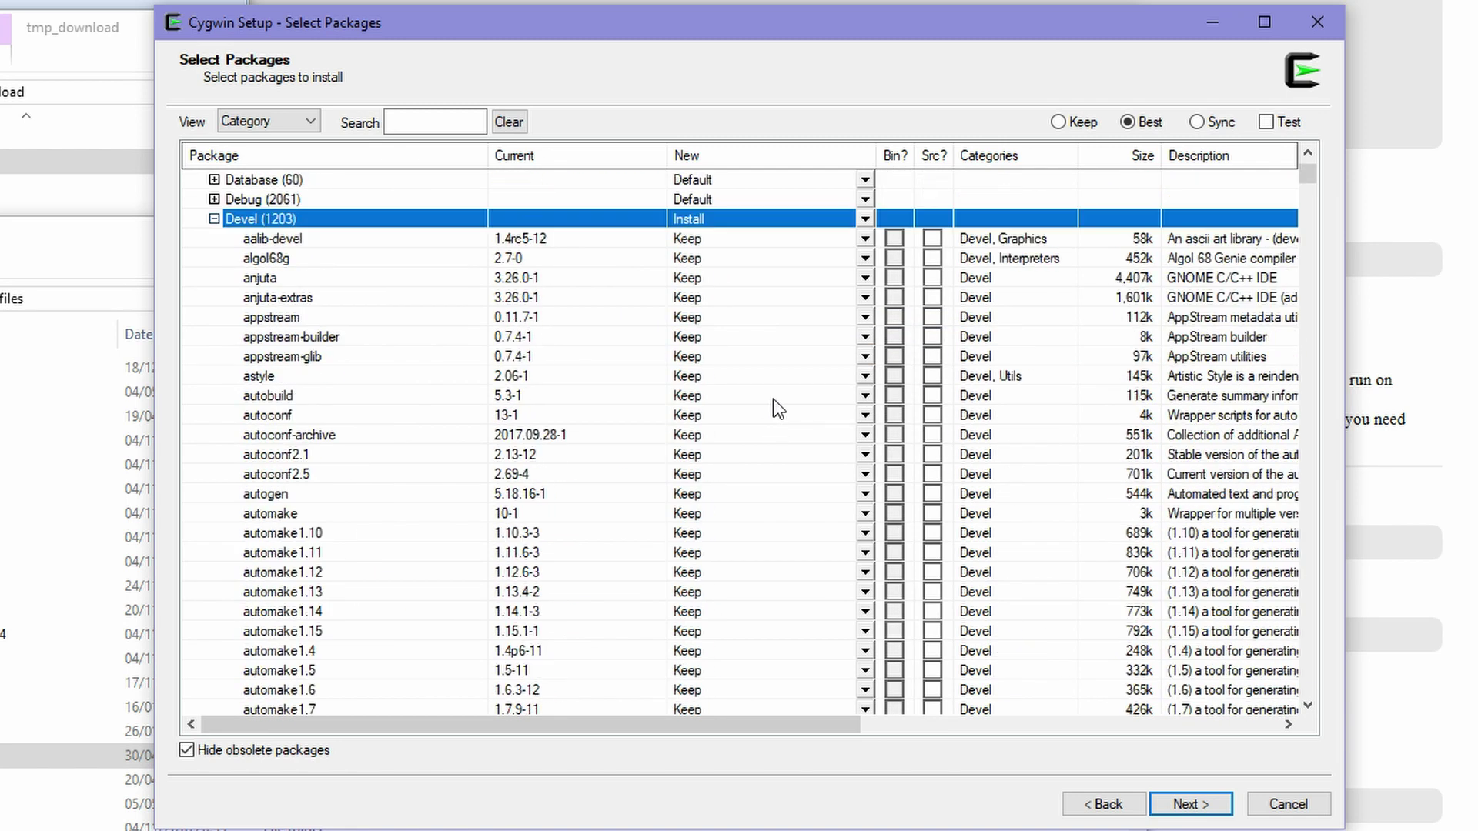
{"action": "scroll", "coordinate": [735, 442], "scroll_direction": "down", "scroll_amount": 20}
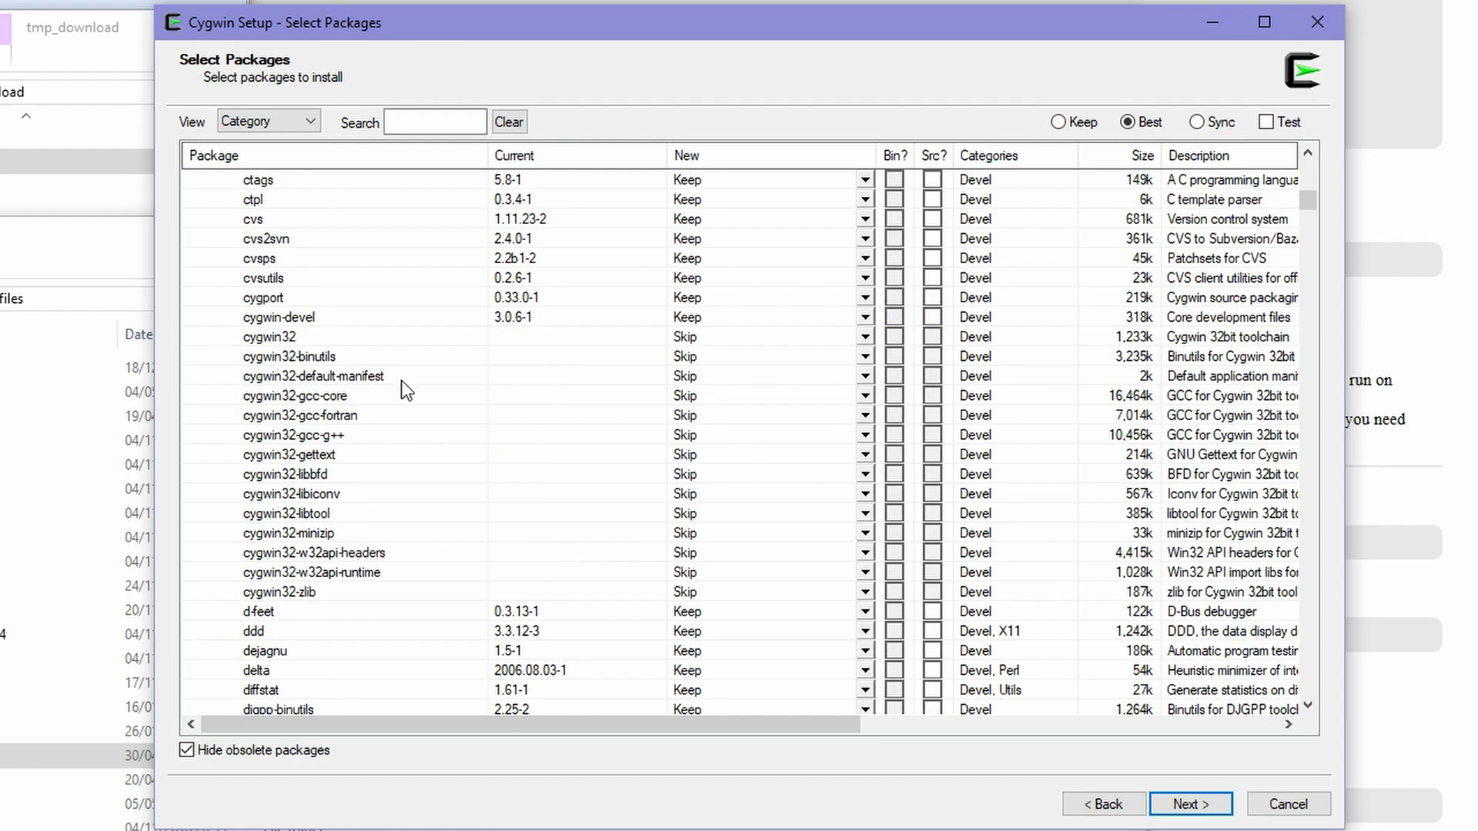
{"action": "left_click", "coordinate": [328, 358]}
{"action": "left_click", "coordinate": [322, 379]}
{"action": "left_click", "coordinate": [314, 512]}
{"action": "scroll", "coordinate": [312, 470], "scroll_direction": "up", "scroll_amount": 20}
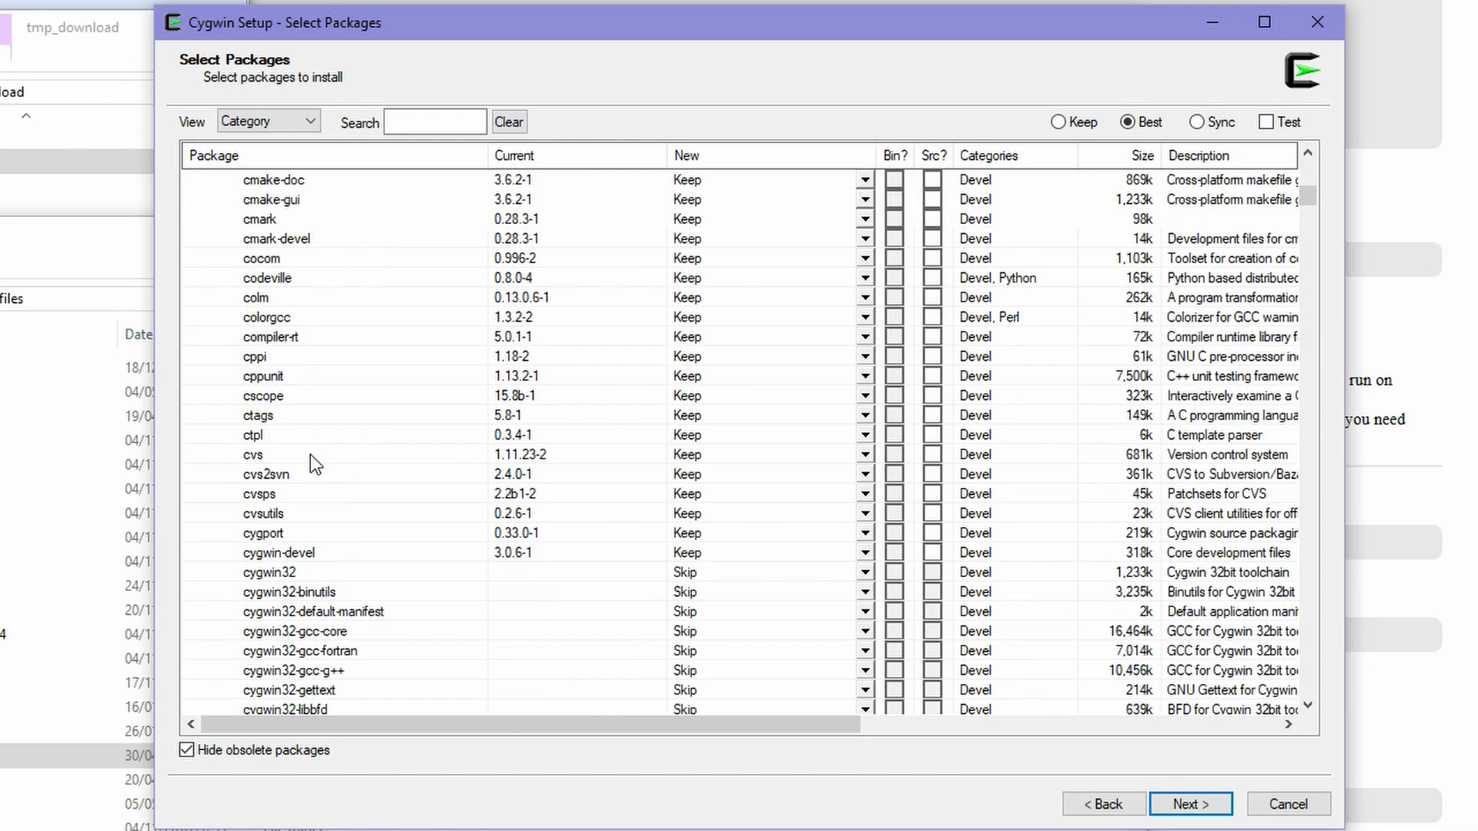
Review the packages in the Pending view and confirm the listed changes to run the installation
{"action": "left_click", "coordinate": [285, 121]}
{"action": "left_click", "coordinate": [257, 151]}
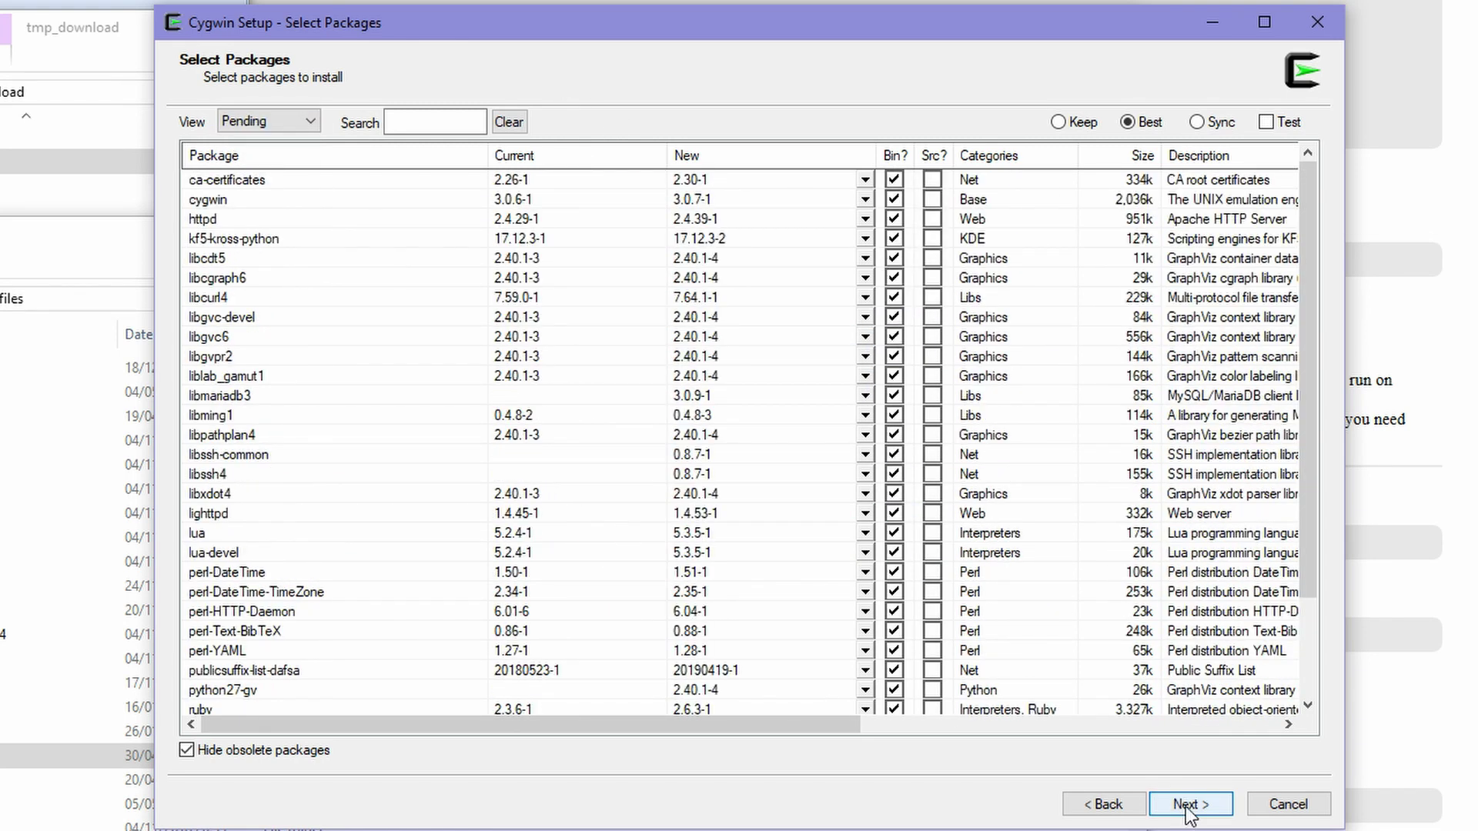
{"action": "scroll", "coordinate": [908, 331], "scroll_direction": "down", "scroll_amount": 2}
{"action": "scroll", "coordinate": [909, 368], "scroll_direction": "up", "scroll_amount": 2}
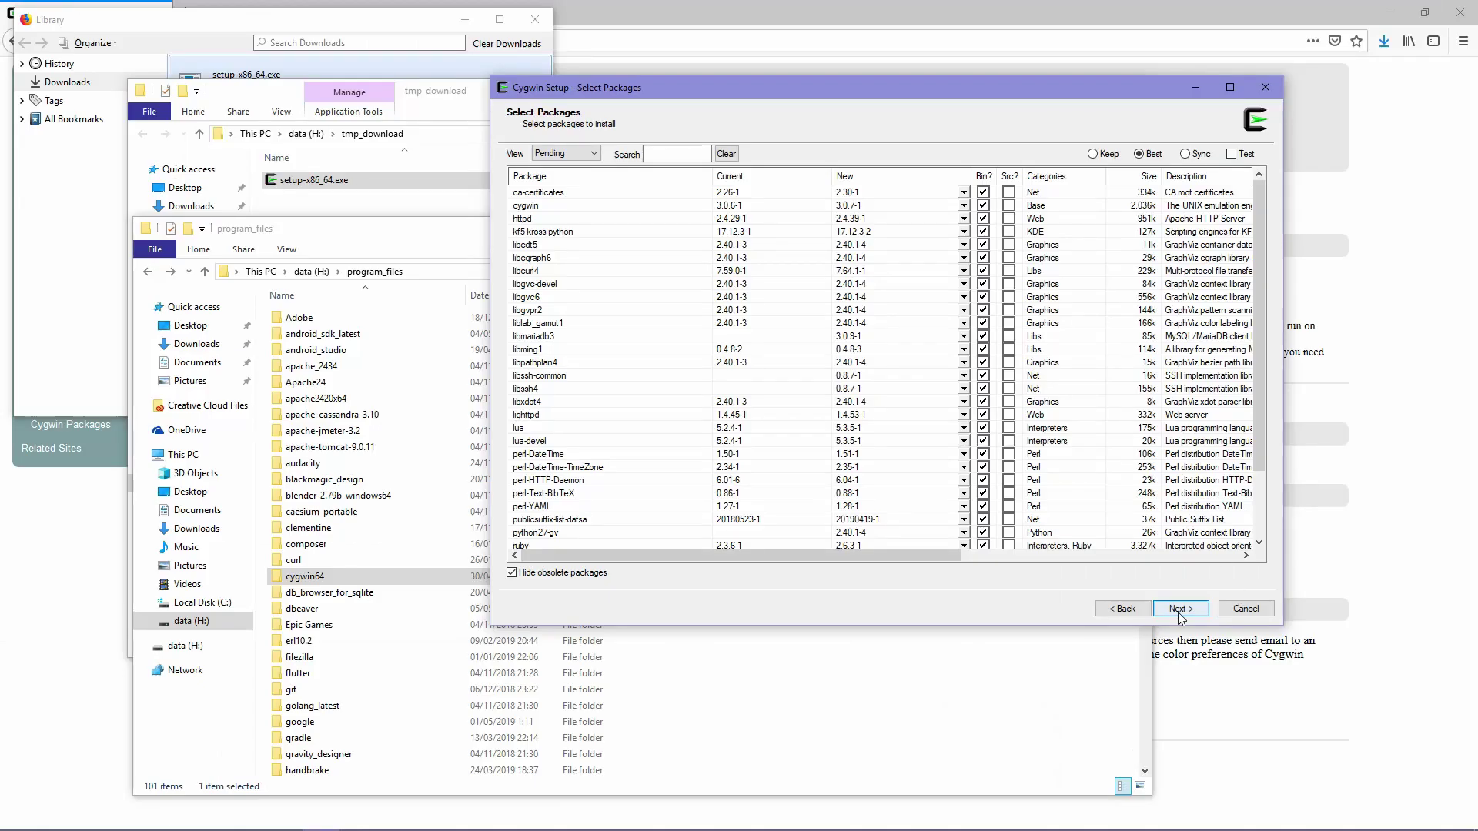
{"action": "left_click", "coordinate": [1177, 608]}
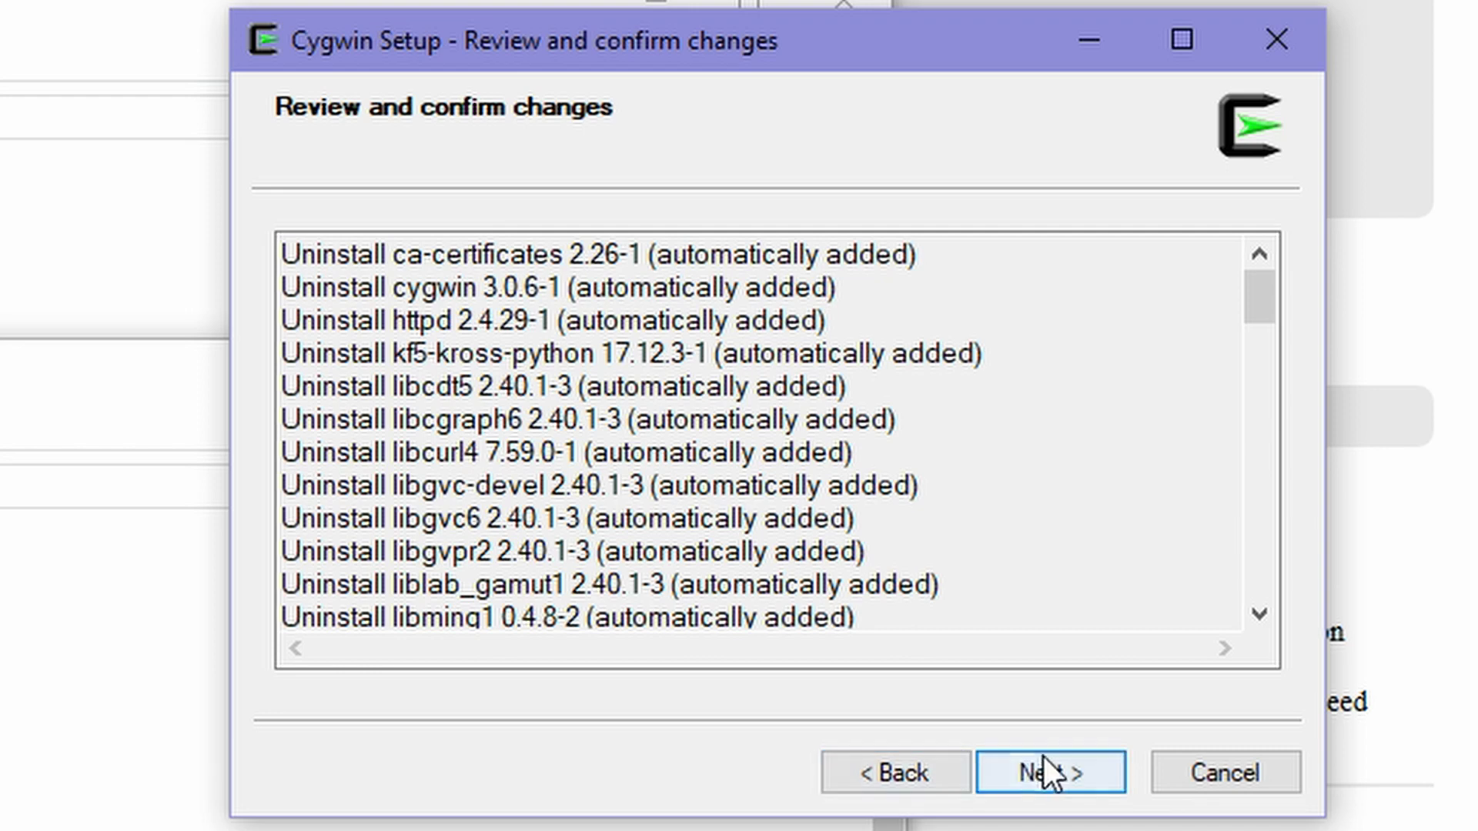
{"action": "scroll", "coordinate": [898, 449], "scroll_direction": "down", "scroll_amount": 15}
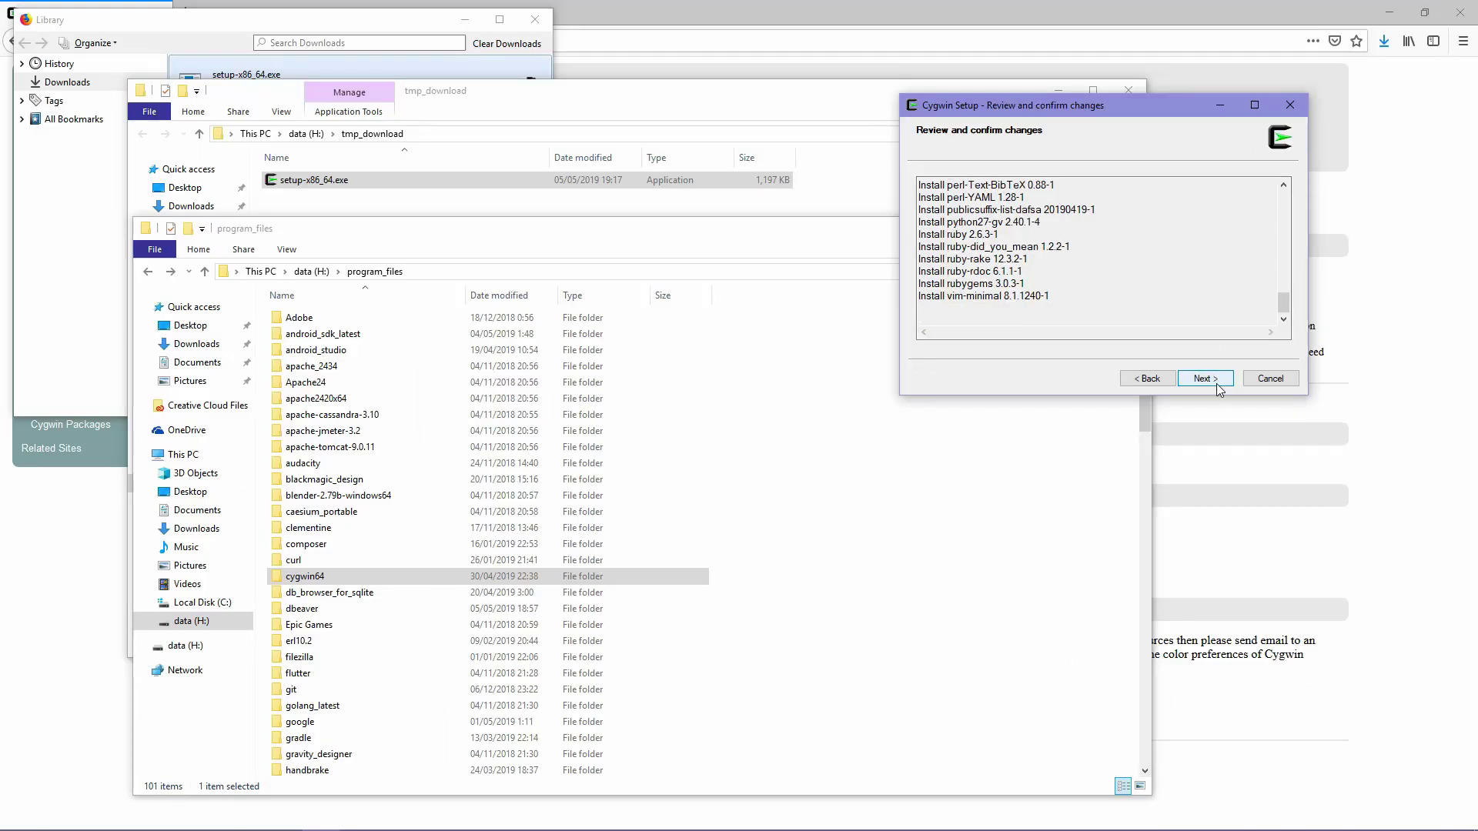
{"action": "left_click", "coordinate": [1216, 380]}
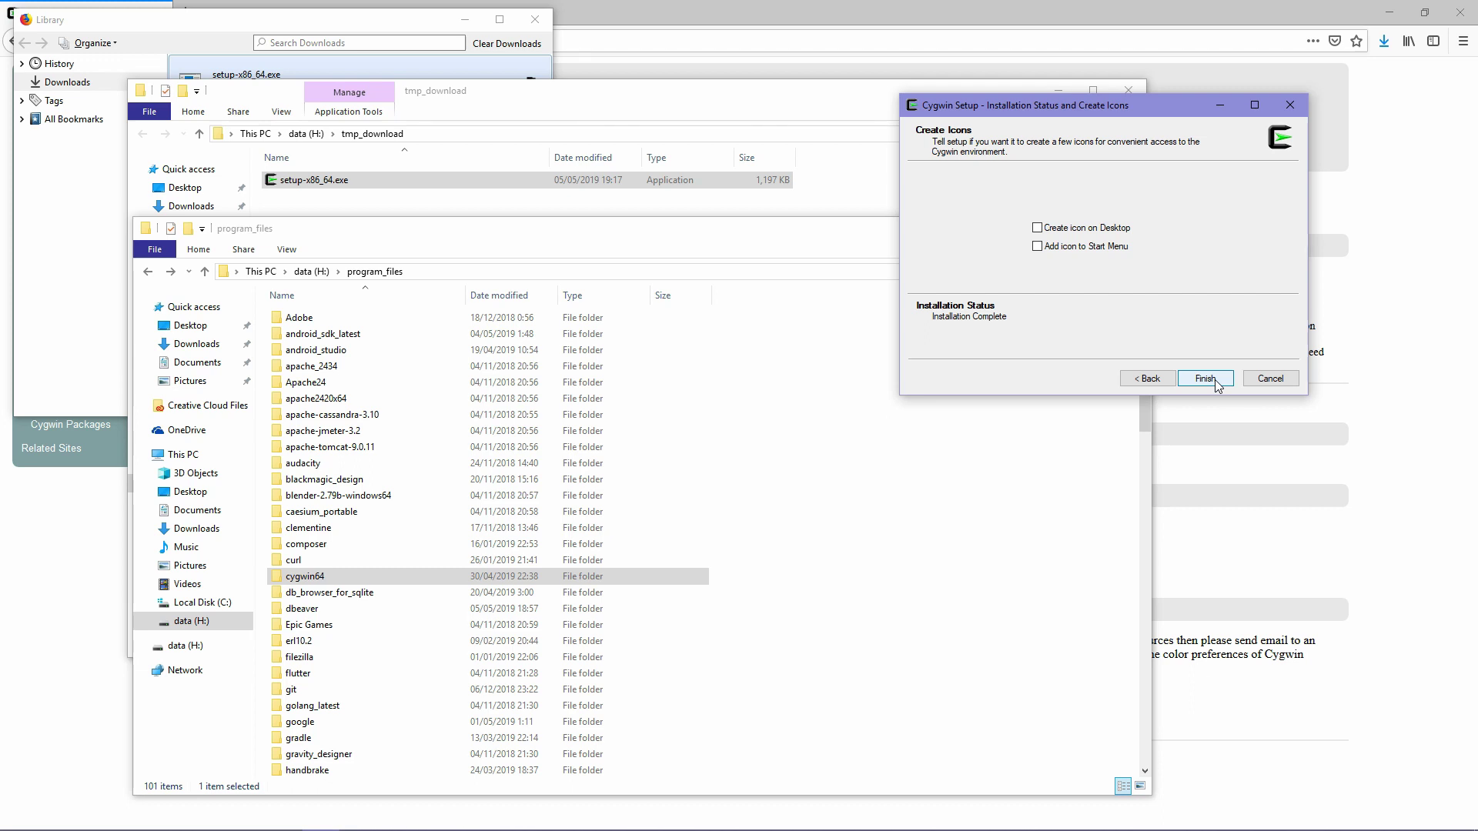
Enable the desktop icon and the Start Menu icon, and finish Cygwin Setup
{"action": "left_click", "coordinate": [1107, 229]}
{"action": "left_click", "coordinate": [1095, 250]}
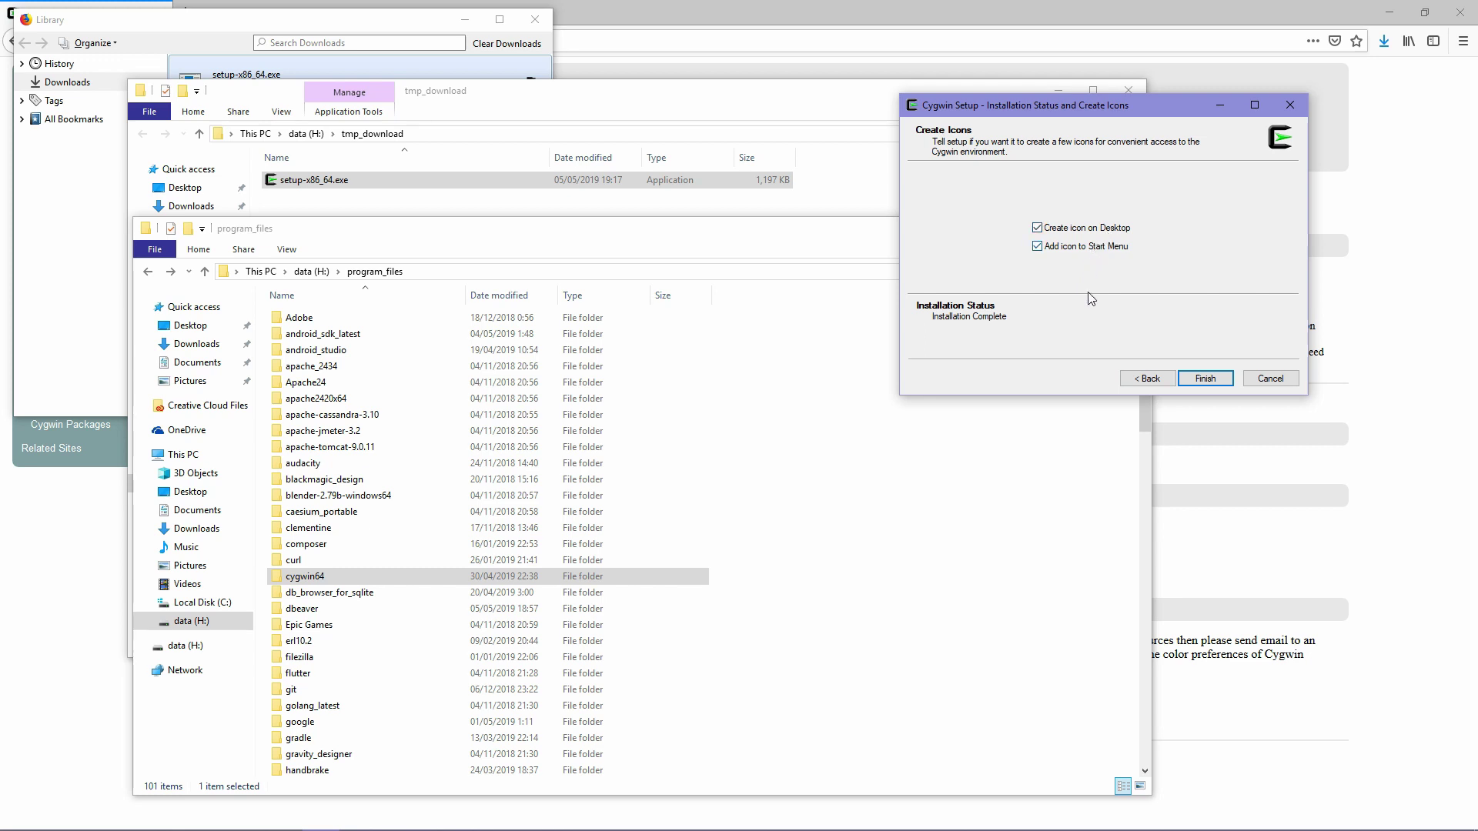
{"action": "left_click", "coordinate": [1206, 378]}
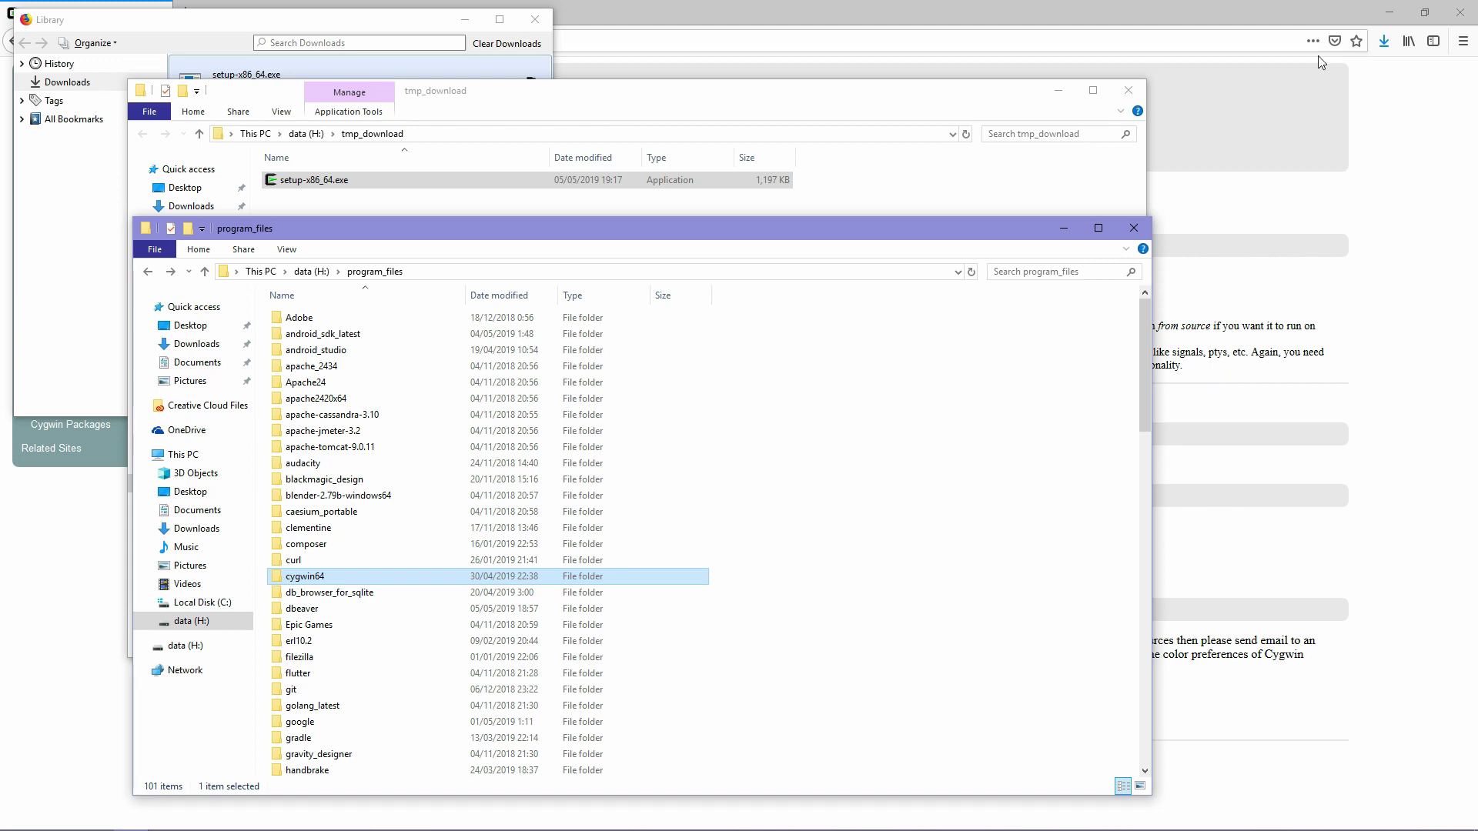
Clear the browser and downloads windows off the desktop, and open the Cygwin64 Terminal in an enlarged window
{"action": "left_click", "coordinate": [1387, 17]}
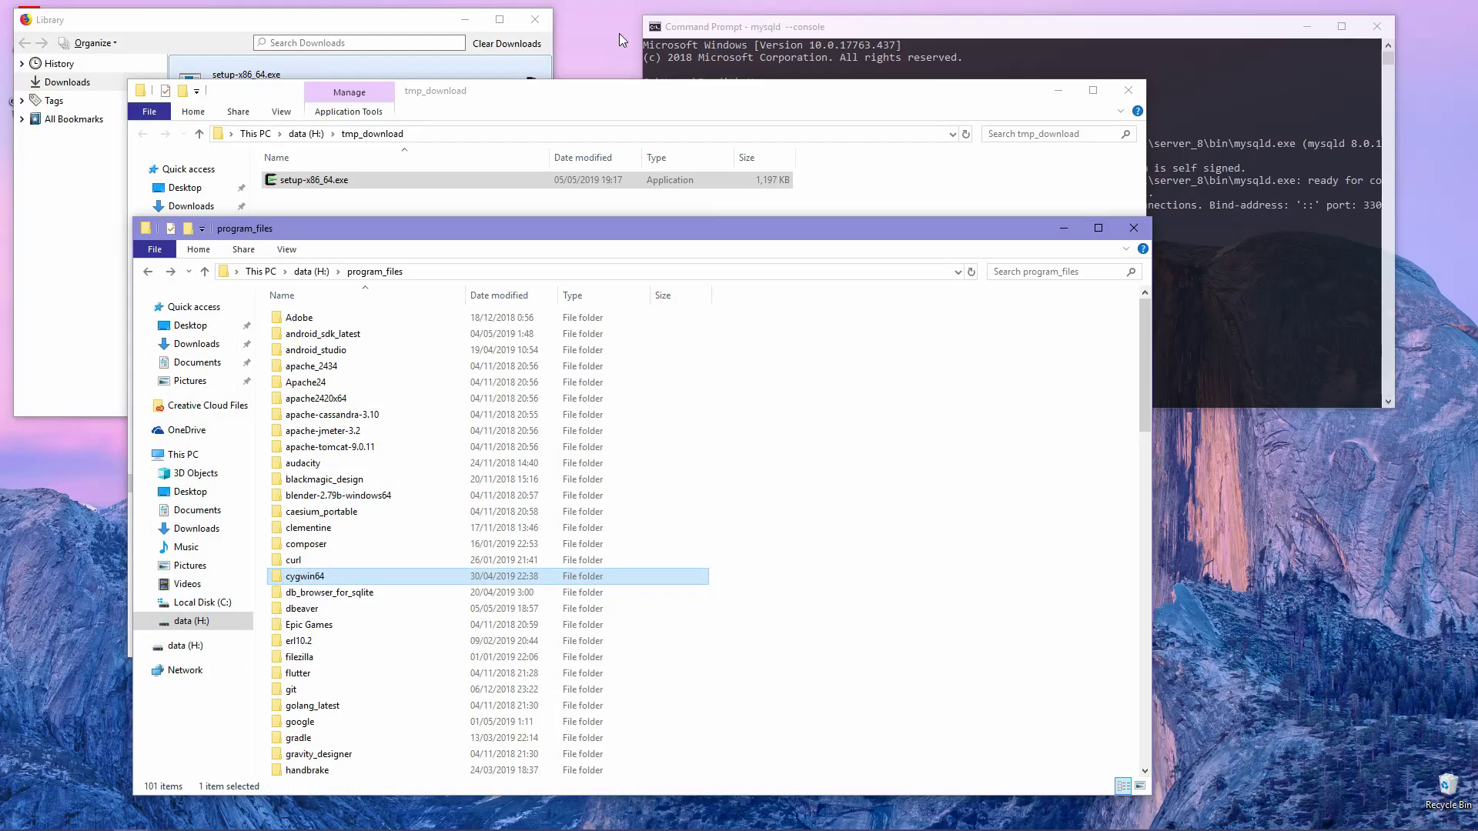
{"action": "left_click", "coordinate": [462, 24]}
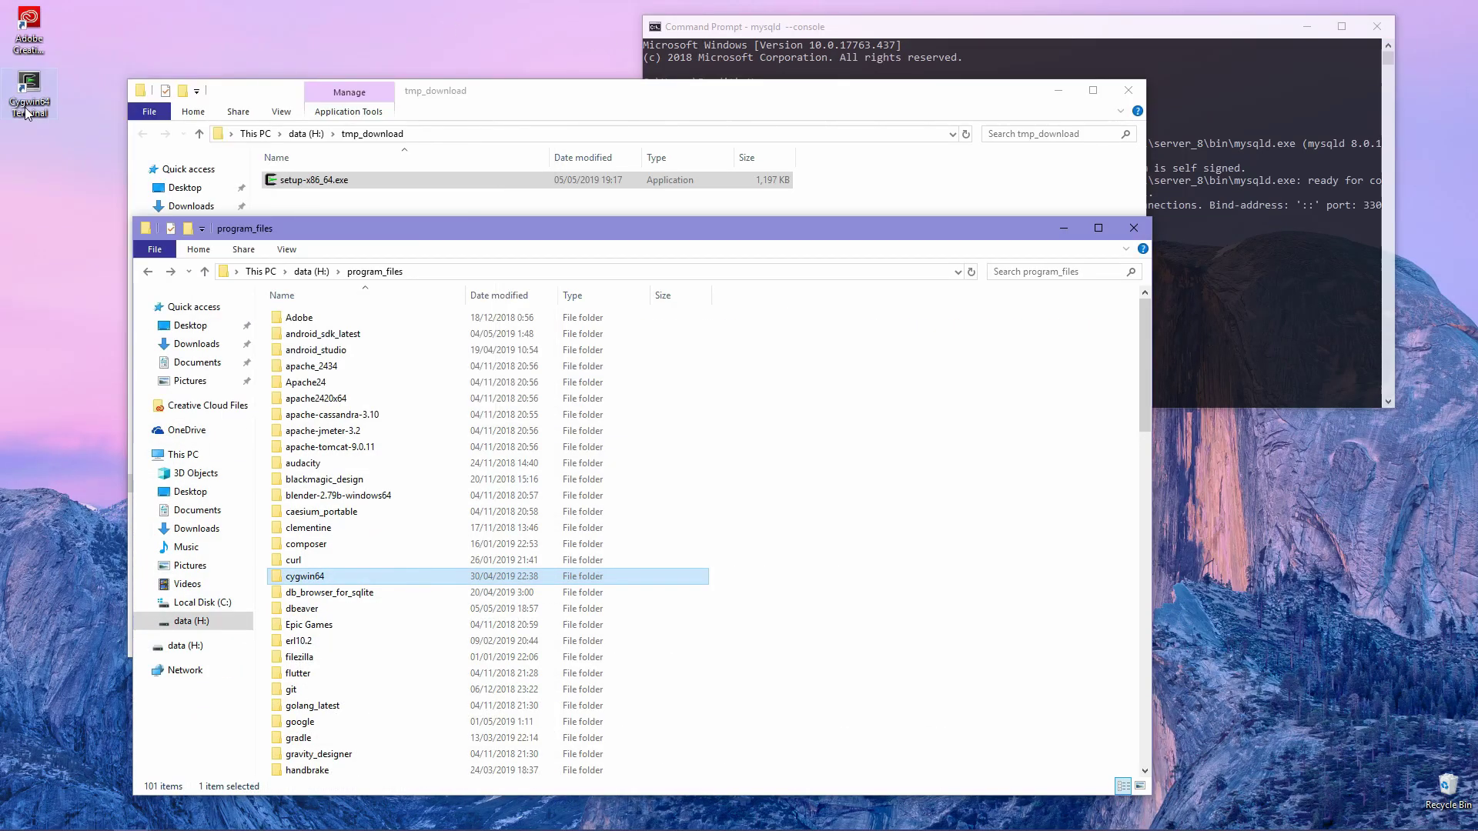
{"action": "double_click", "coordinate": [32, 99]}
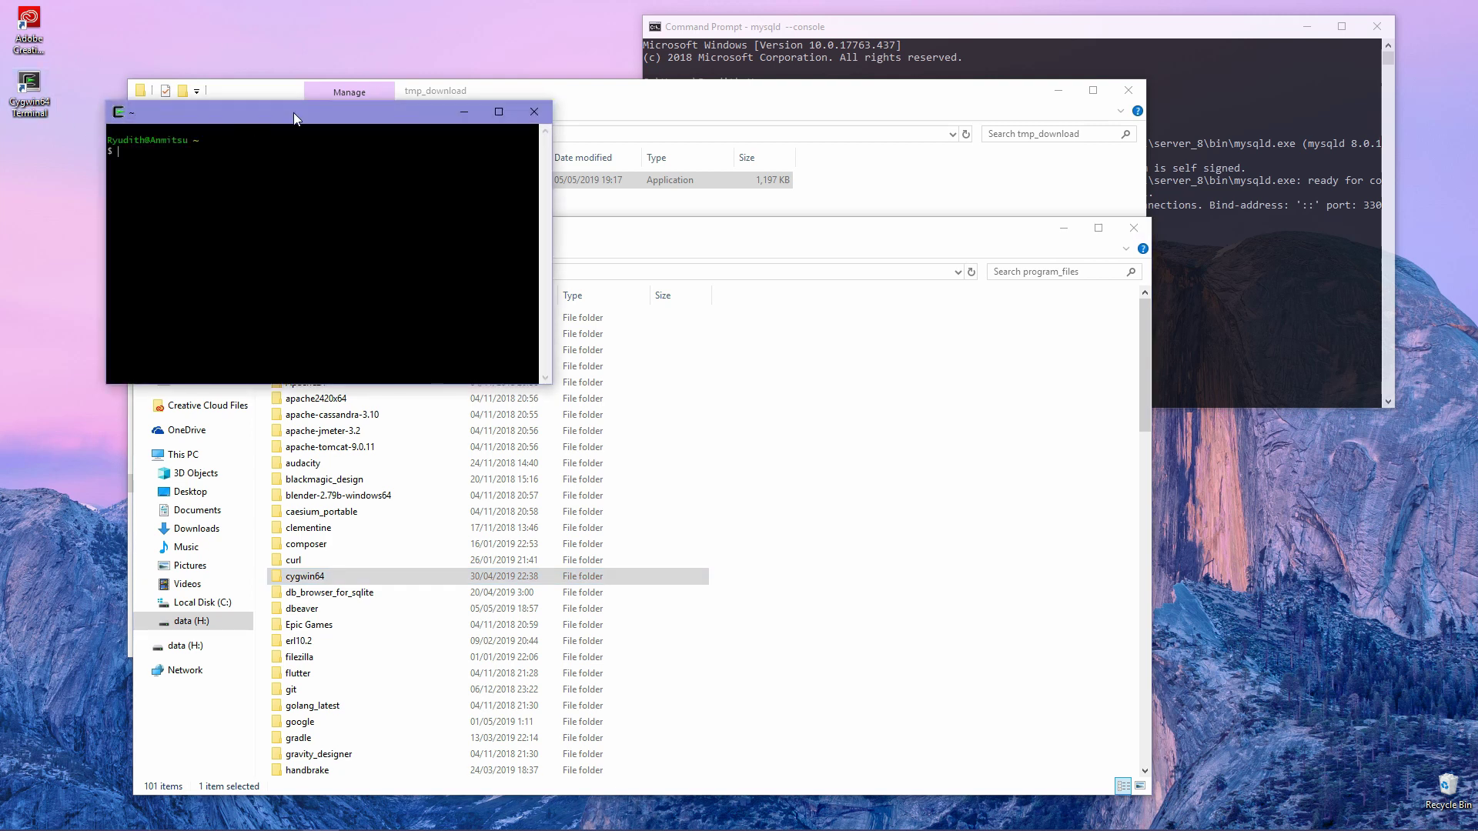
{"action": "left_click_drag", "start_coordinate": [293, 112], "coordinate": [797, 99]}
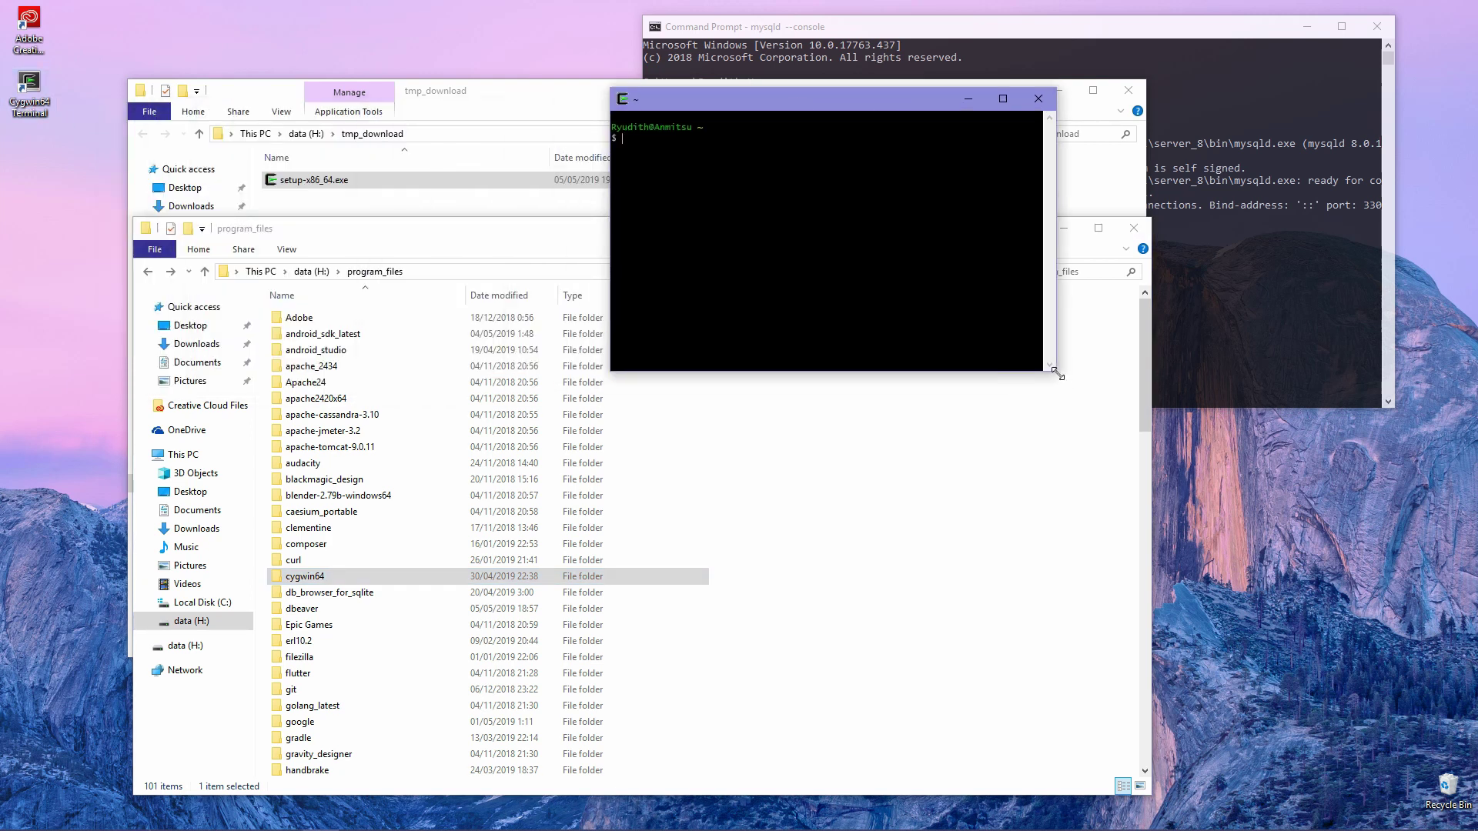
{"action": "left_click_drag", "start_coordinate": [1057, 374], "coordinate": [1314, 469]}
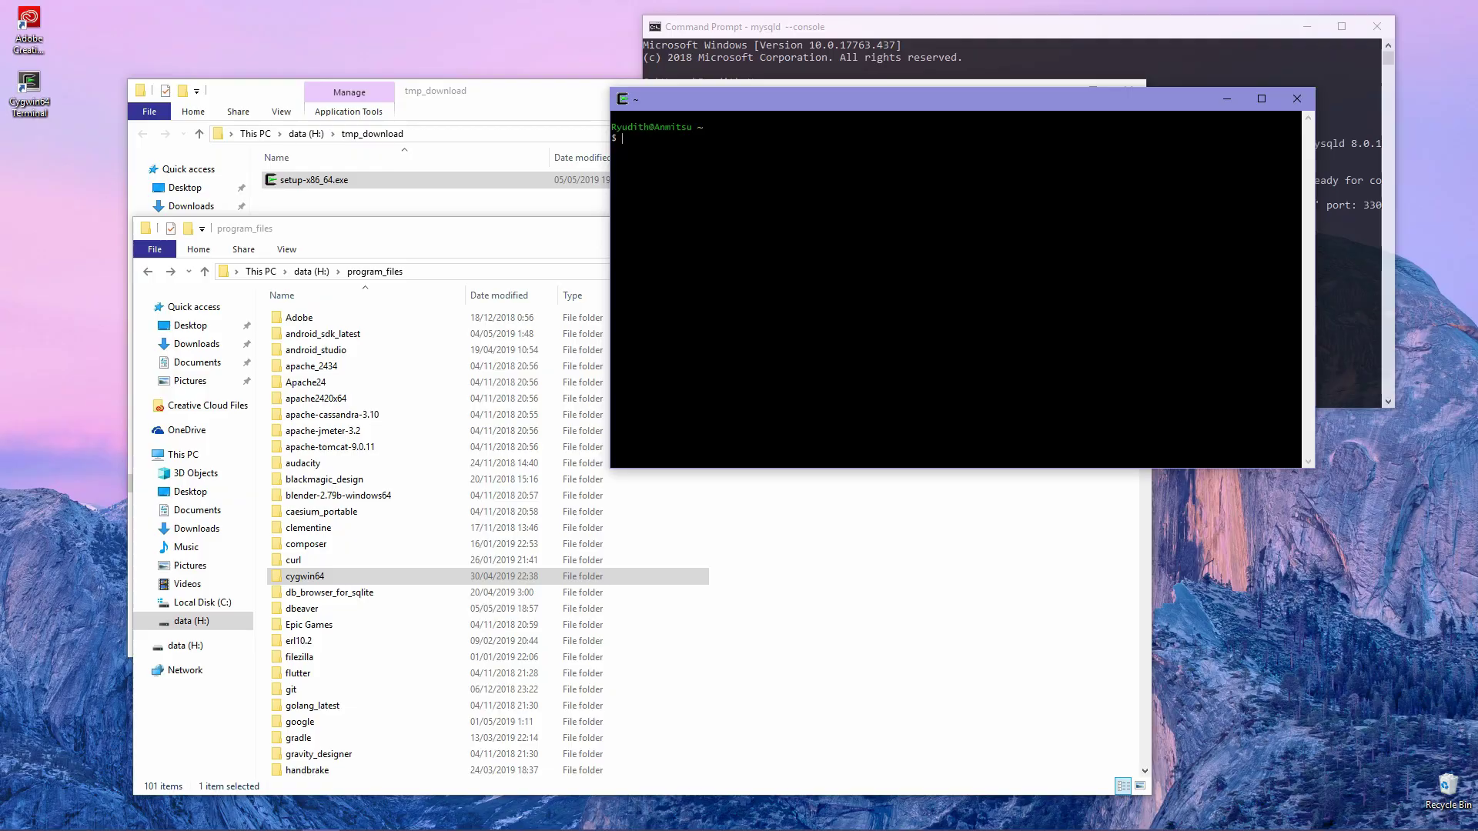
List the terminal's home directory with ls and open the matching user folder under cygwin64\home in File Explorer
{"action": "type", "text": "ls"}
{"action": "key", "text": "Return"}
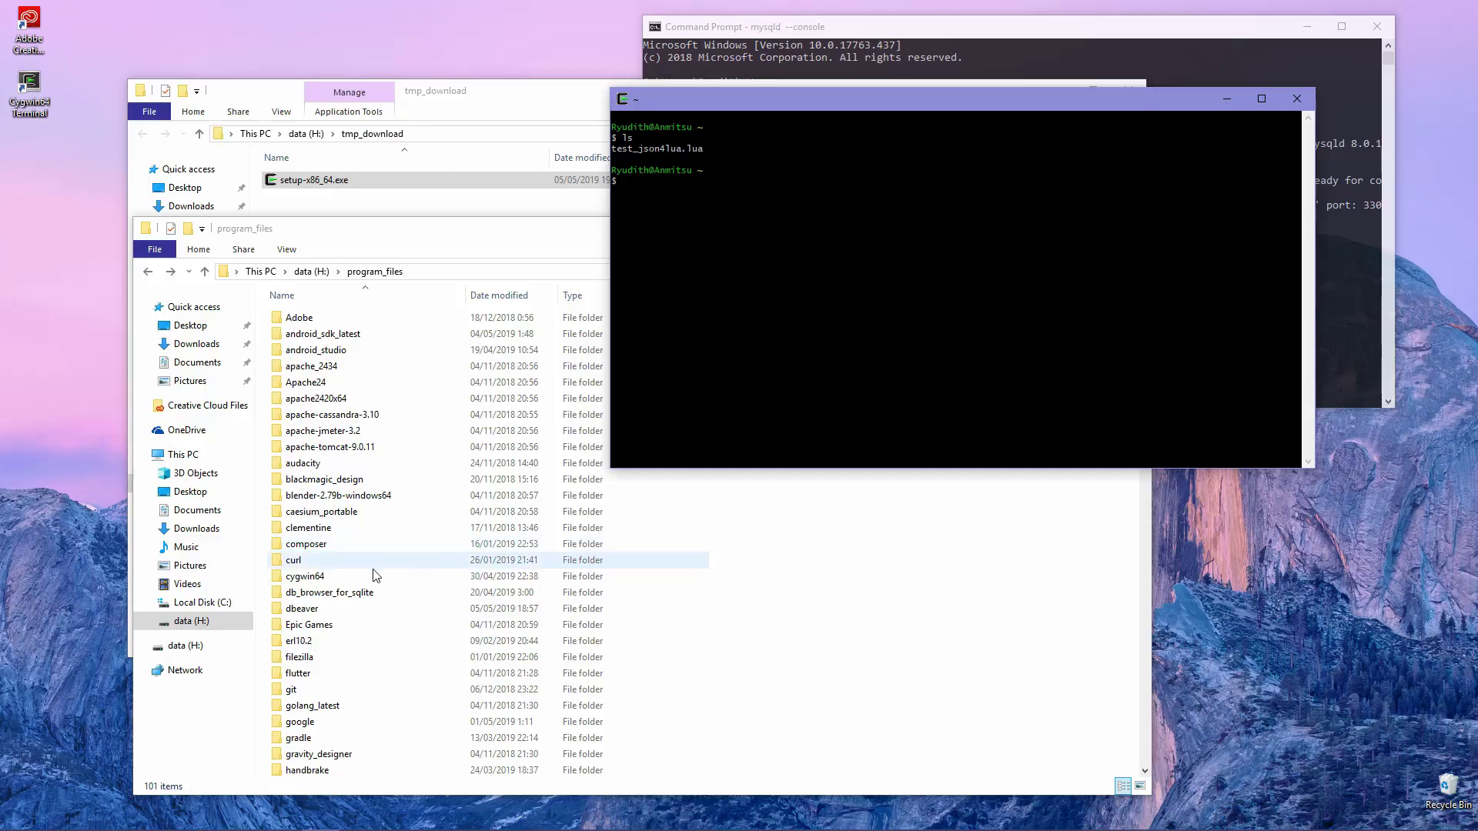
{"action": "double_click", "coordinate": [339, 577]}
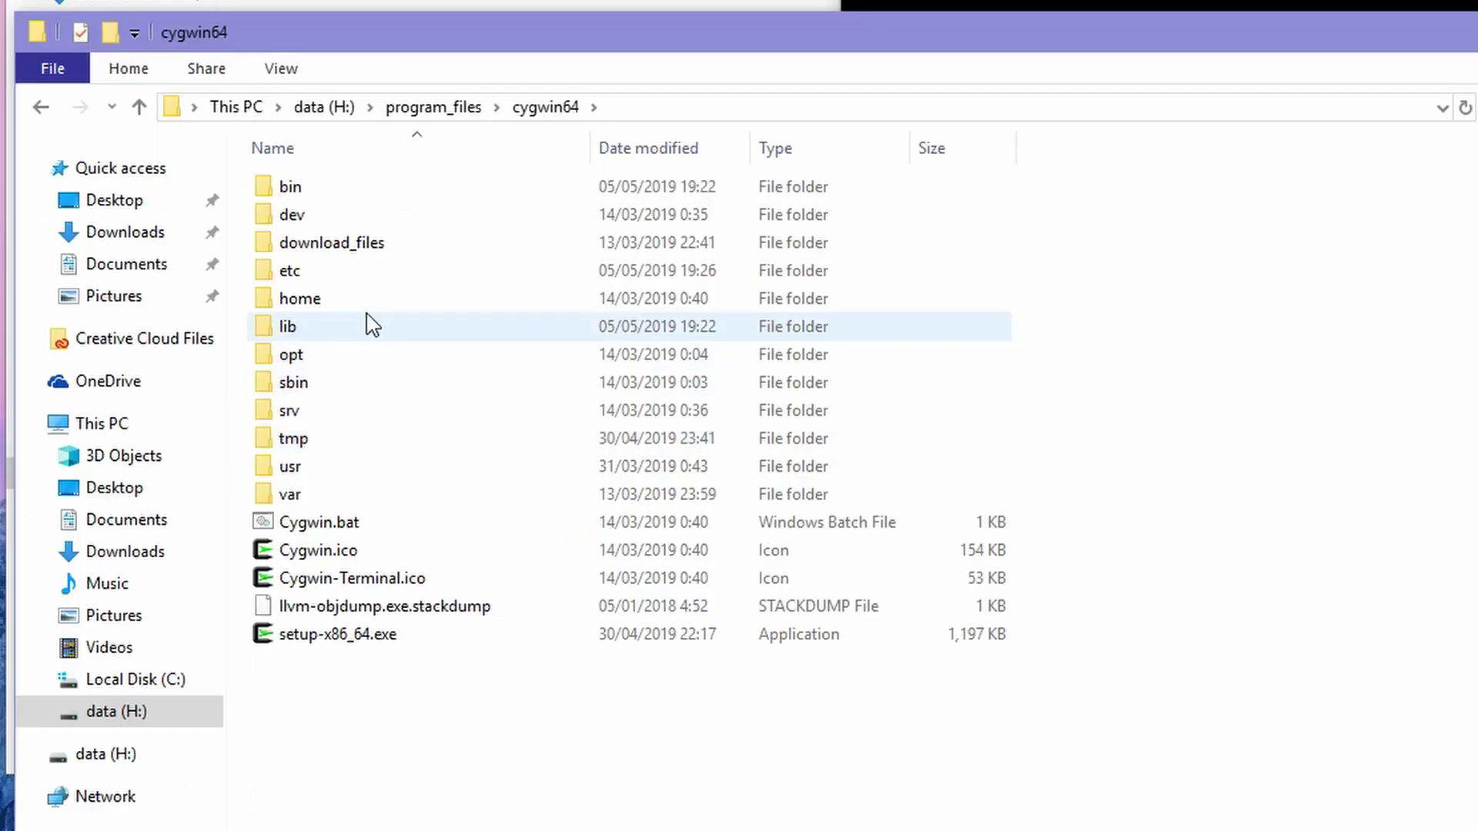
{"action": "double_click", "coordinate": [361, 300]}
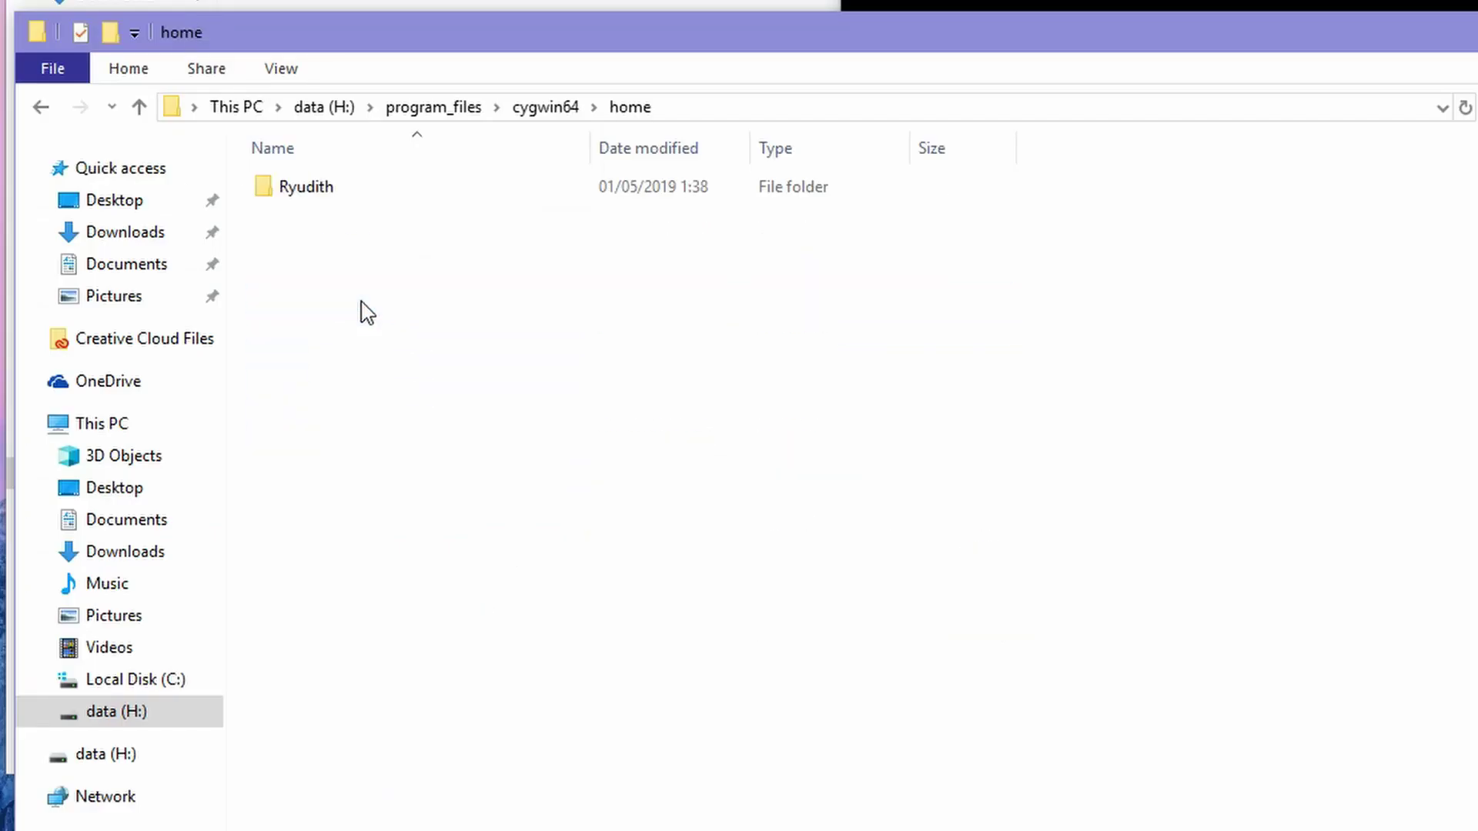
{"action": "double_click", "coordinate": [339, 193]}
Create a new text document in the user's home folder and name it hello.php, accepting the extension change
{"action": "right_click", "coordinate": [373, 548]}
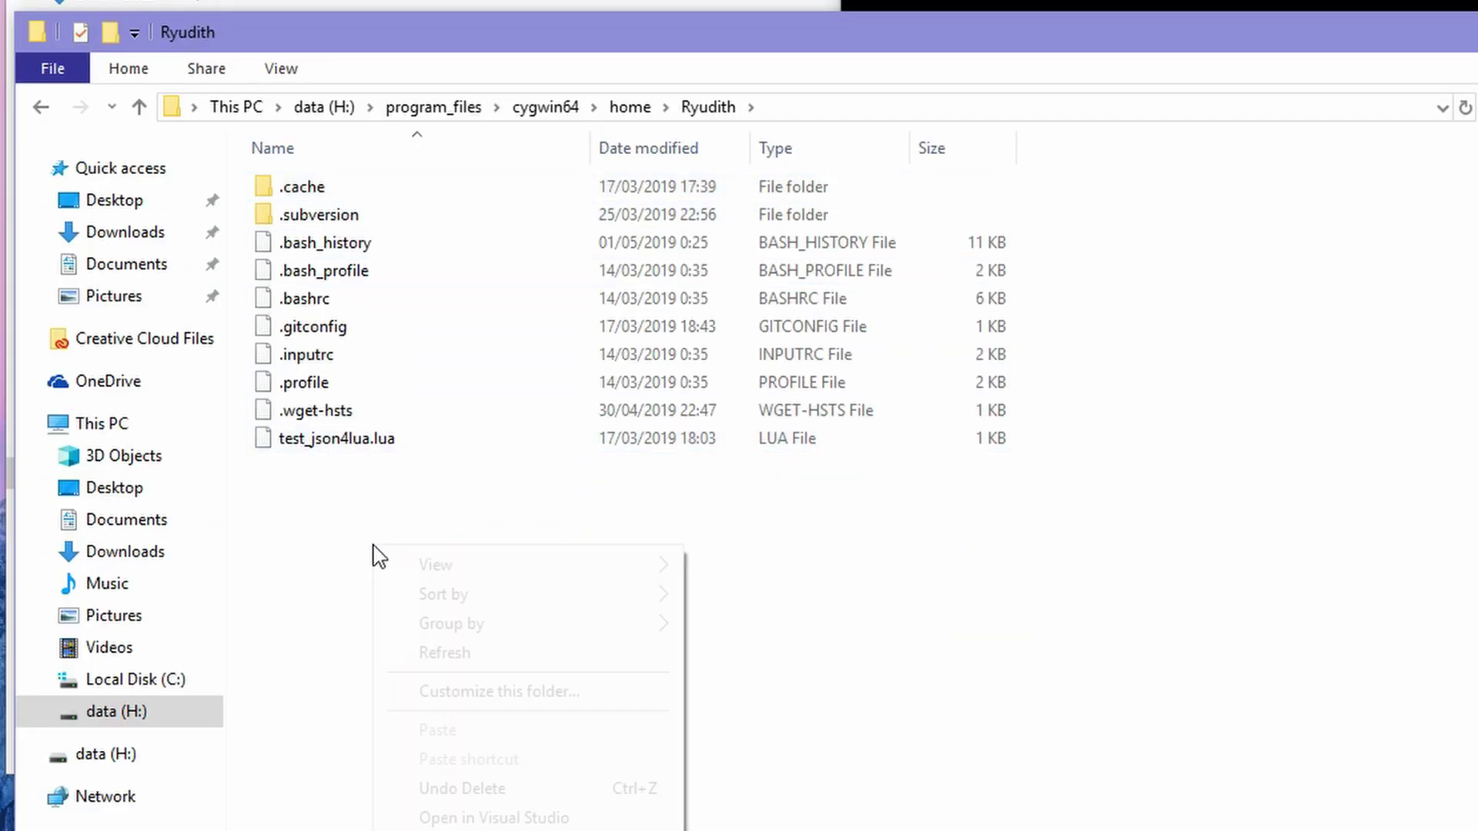
{"action": "mouse_move", "coordinate": [462, 830]}
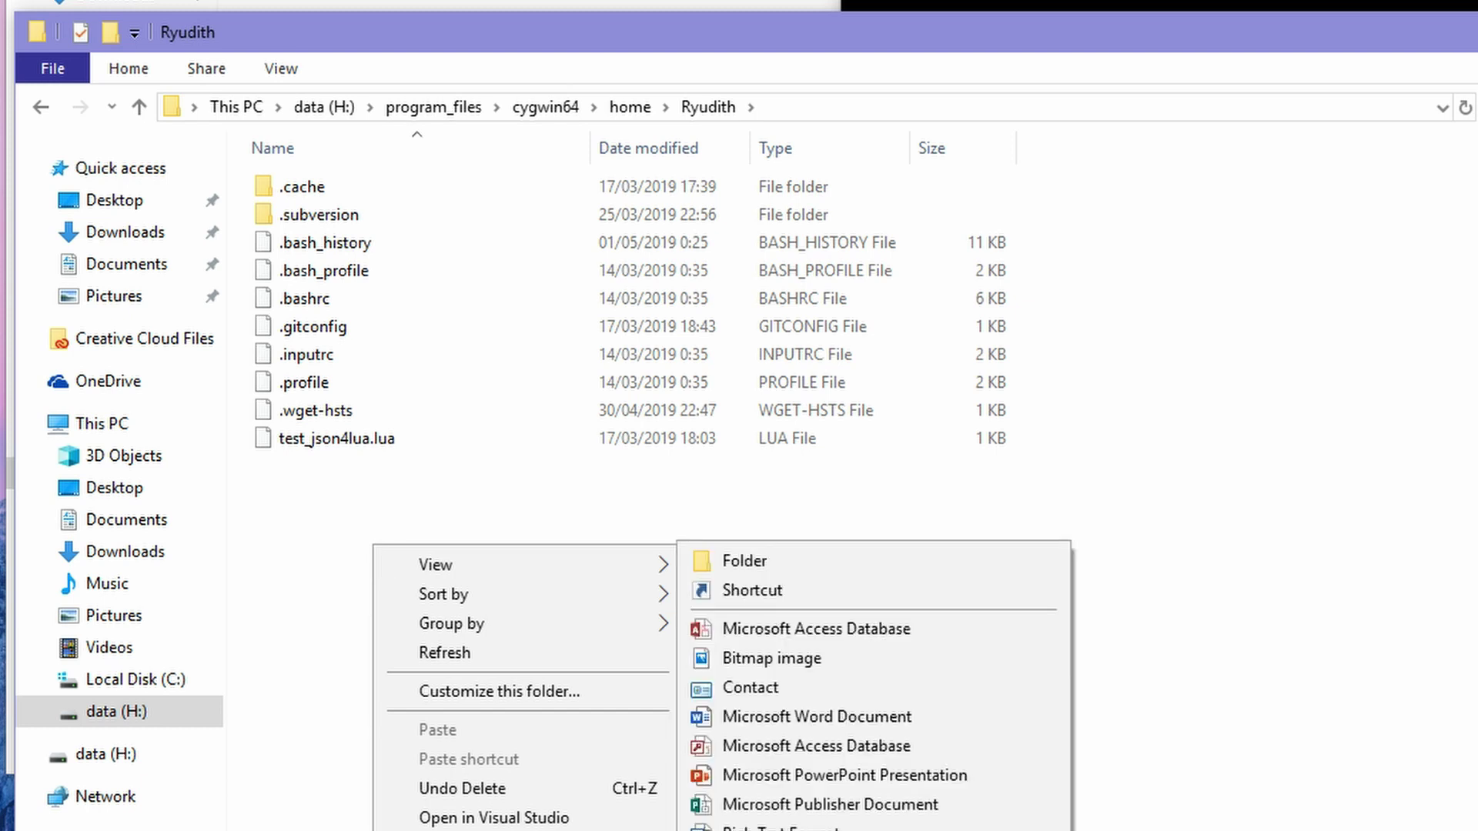
{"action": "left_click", "coordinate": [777, 830]}
{"action": "type", "text": "hello."}
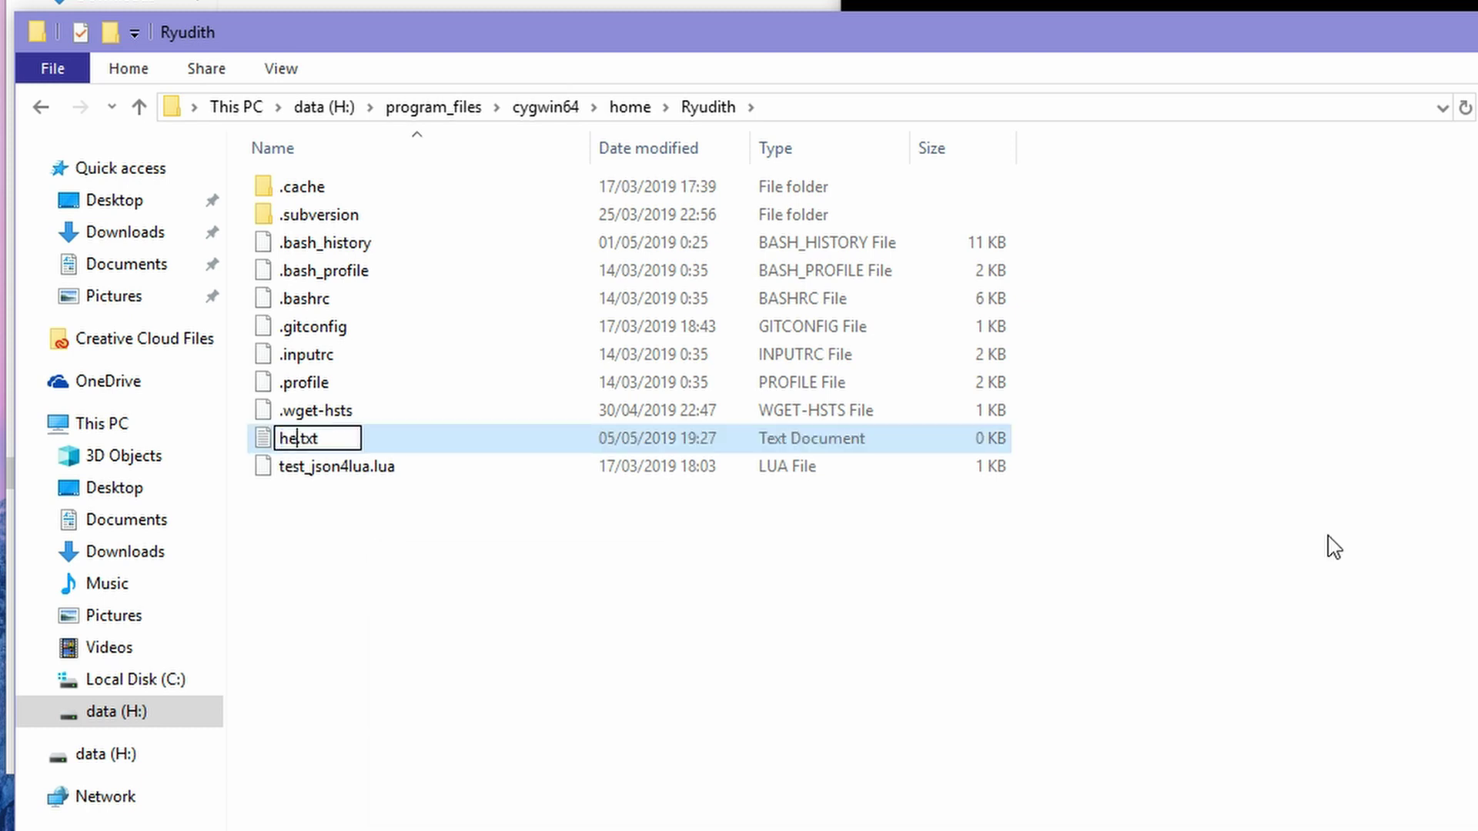
{"action": "type", "text": "php"}
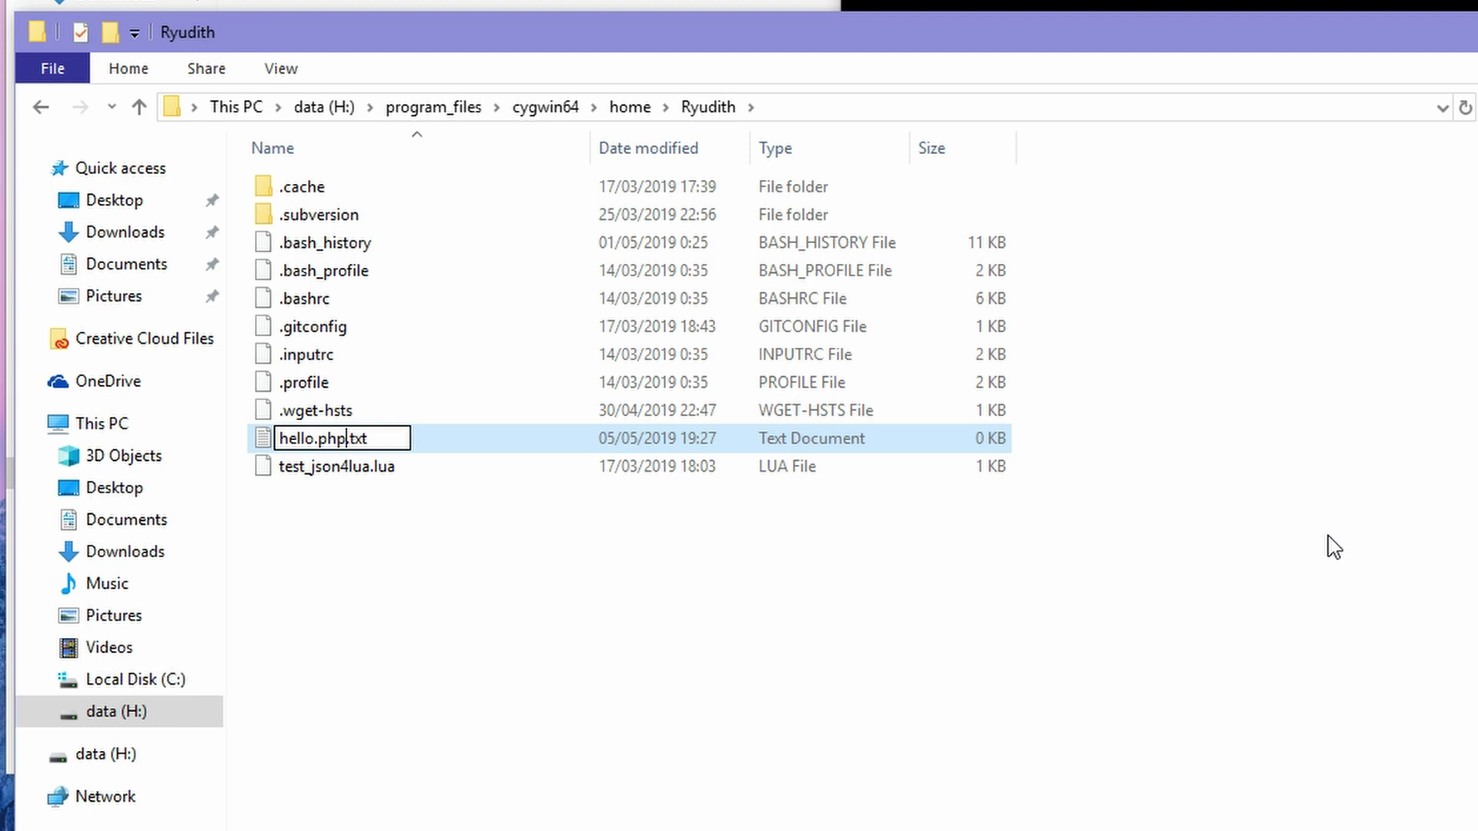
{"action": "key", "text": "Delete"}
{"action": "key", "text": "Delete"}
{"action": "key", "text": "Delete"}
{"action": "key", "text": "Delete"}
{"action": "key", "text": "Return"}
{"action": "key", "text": "Return"}
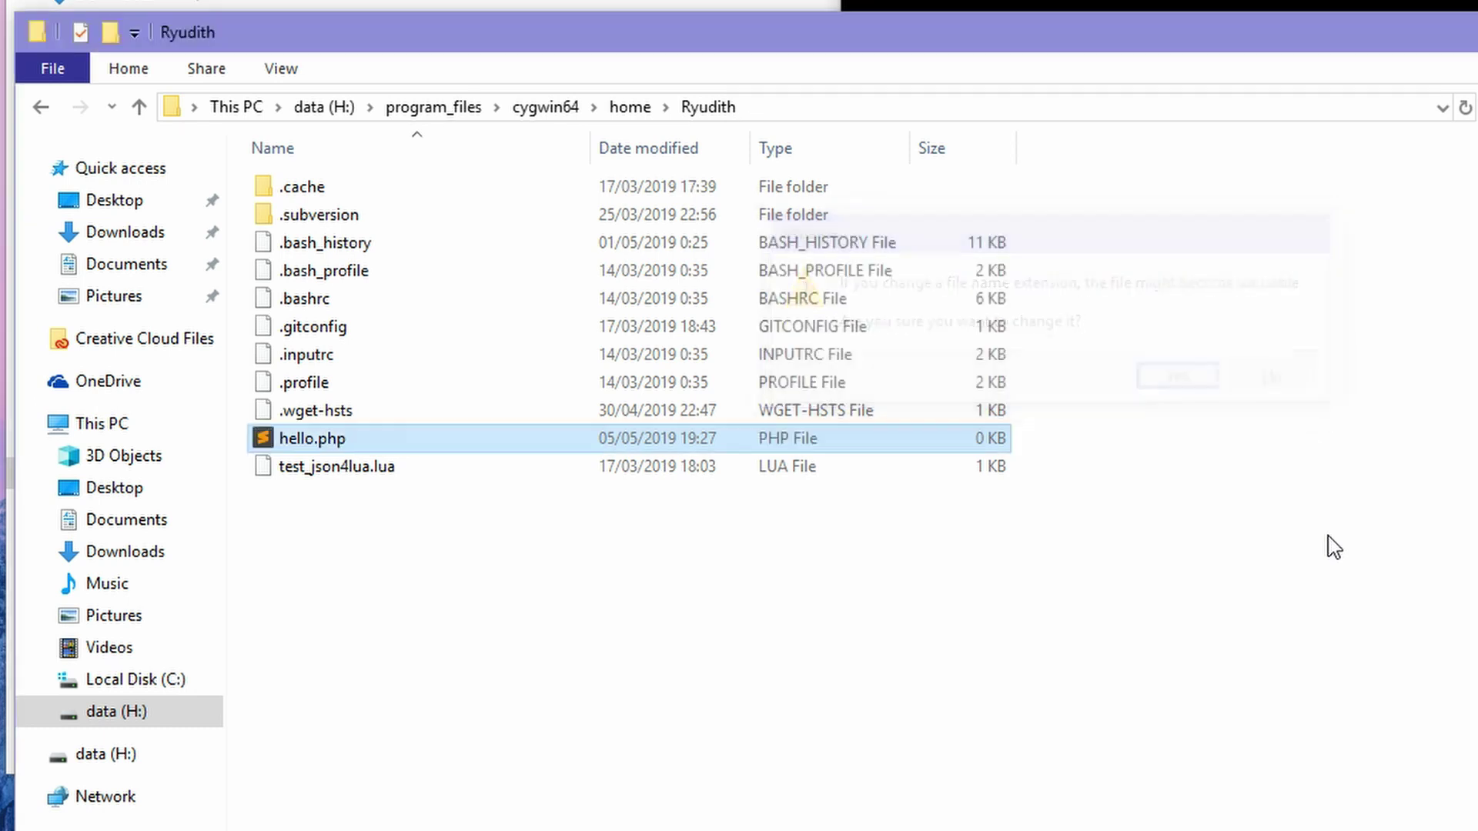
Check the installed PHP version in the Cygwin terminal with php --version
{"action": "left_click", "coordinate": [779, 108]}
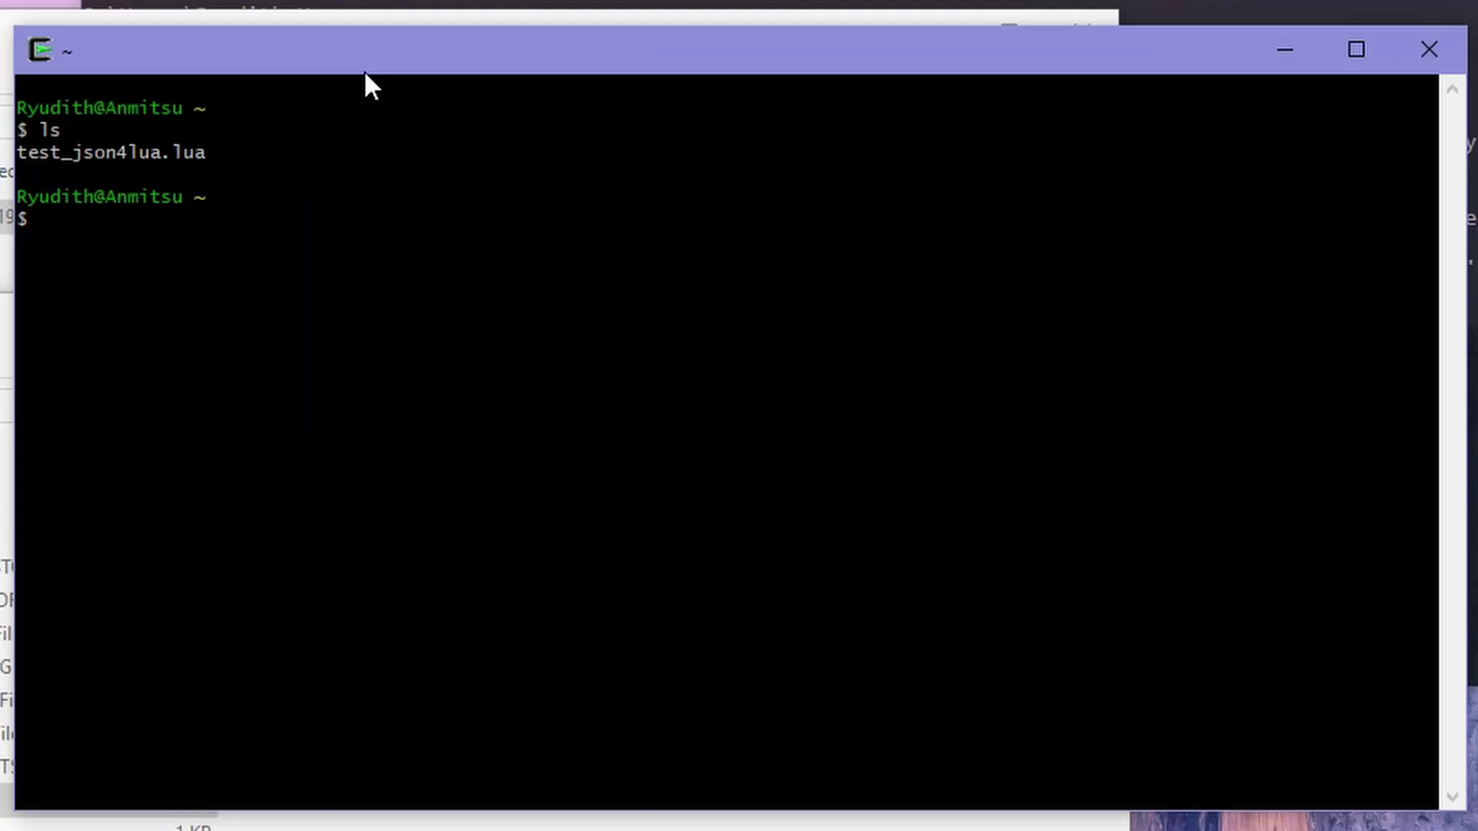
{"action": "type", "text": "php --version"}
{"action": "key", "text": "Return"}
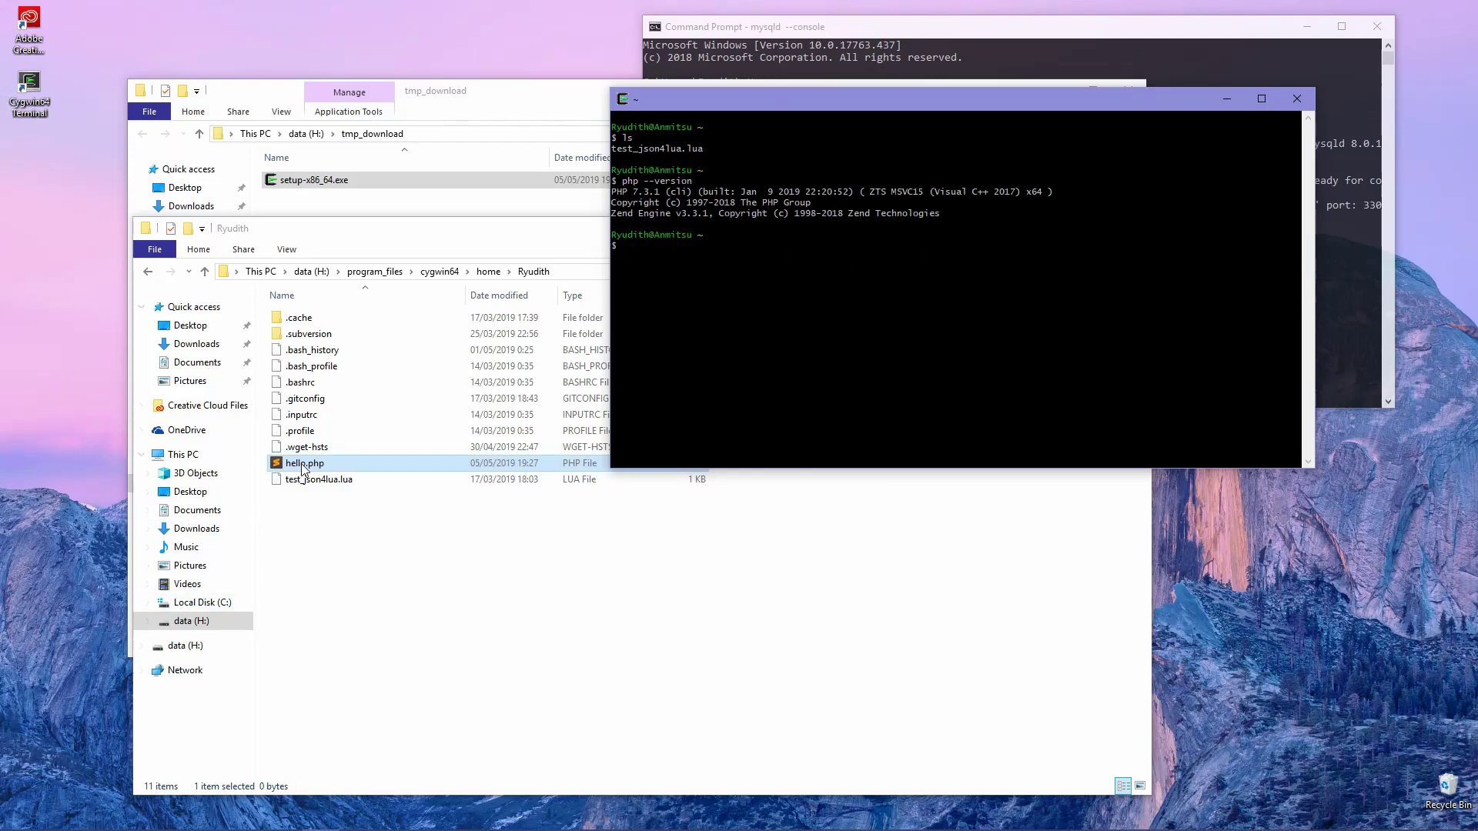
Open hello.php from the home folder in Sublime Text, write <?php echo "Hello Cygwin 64 !"; ?> in it, and save the file
{"action": "double_click", "coordinate": [304, 464]}
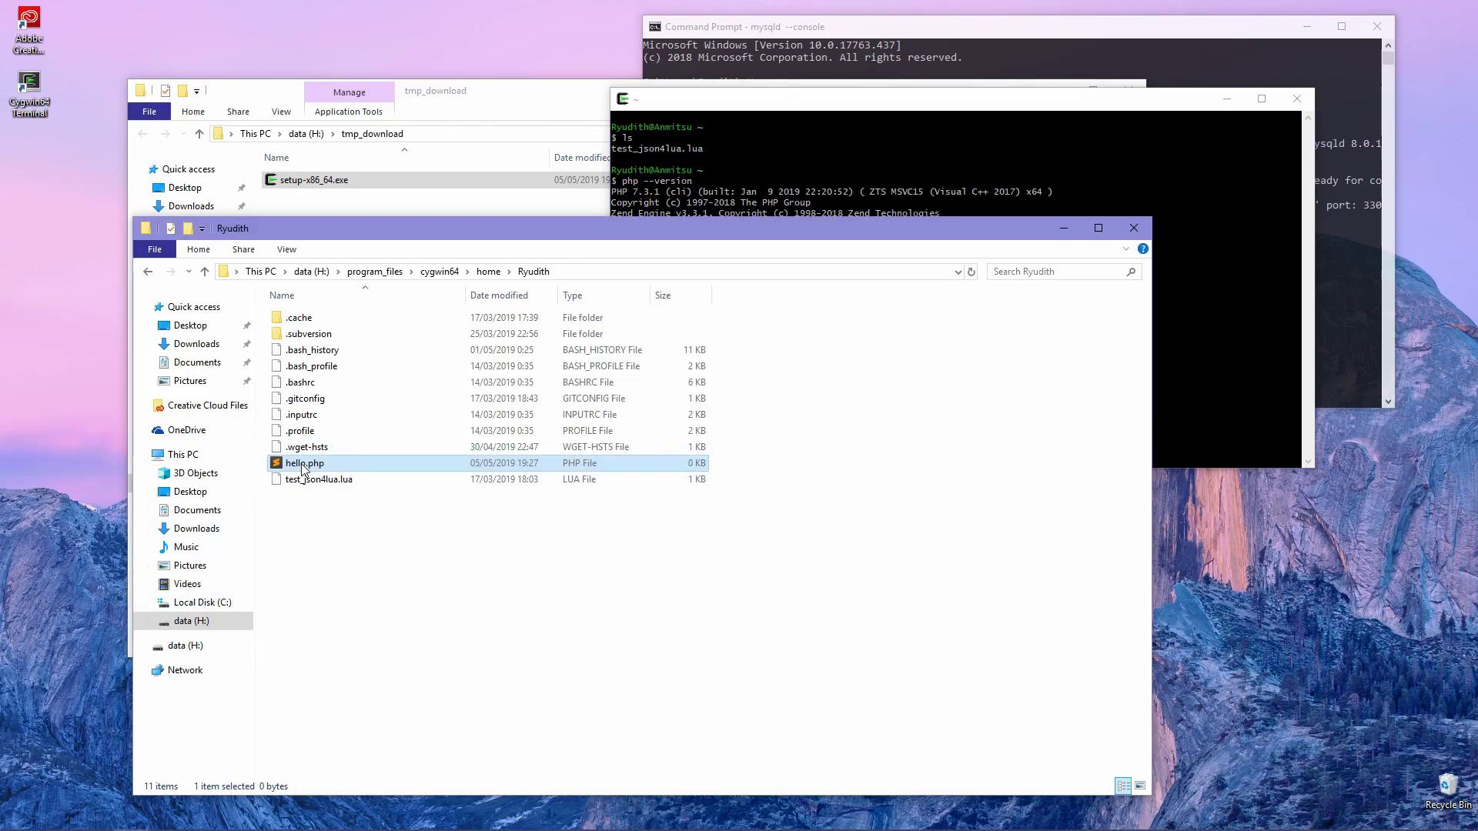
{"action": "type", "text": "<?php?>"}
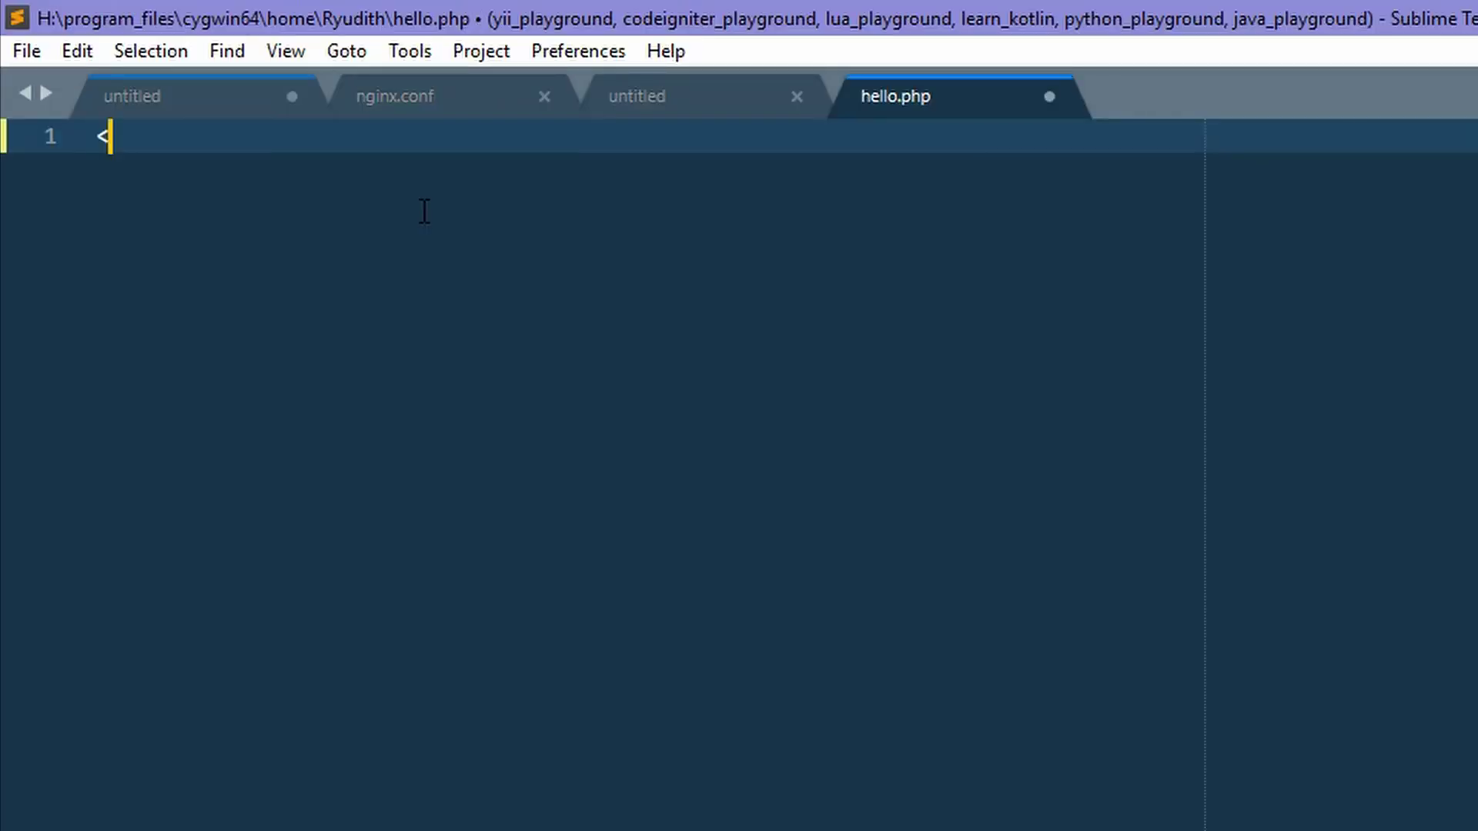
{"action": "key", "text": "Left"}
{"action": "key", "text": "Left"}
{"action": "type", "text": "echo"}
{"action": "key", "text": "Tab"}
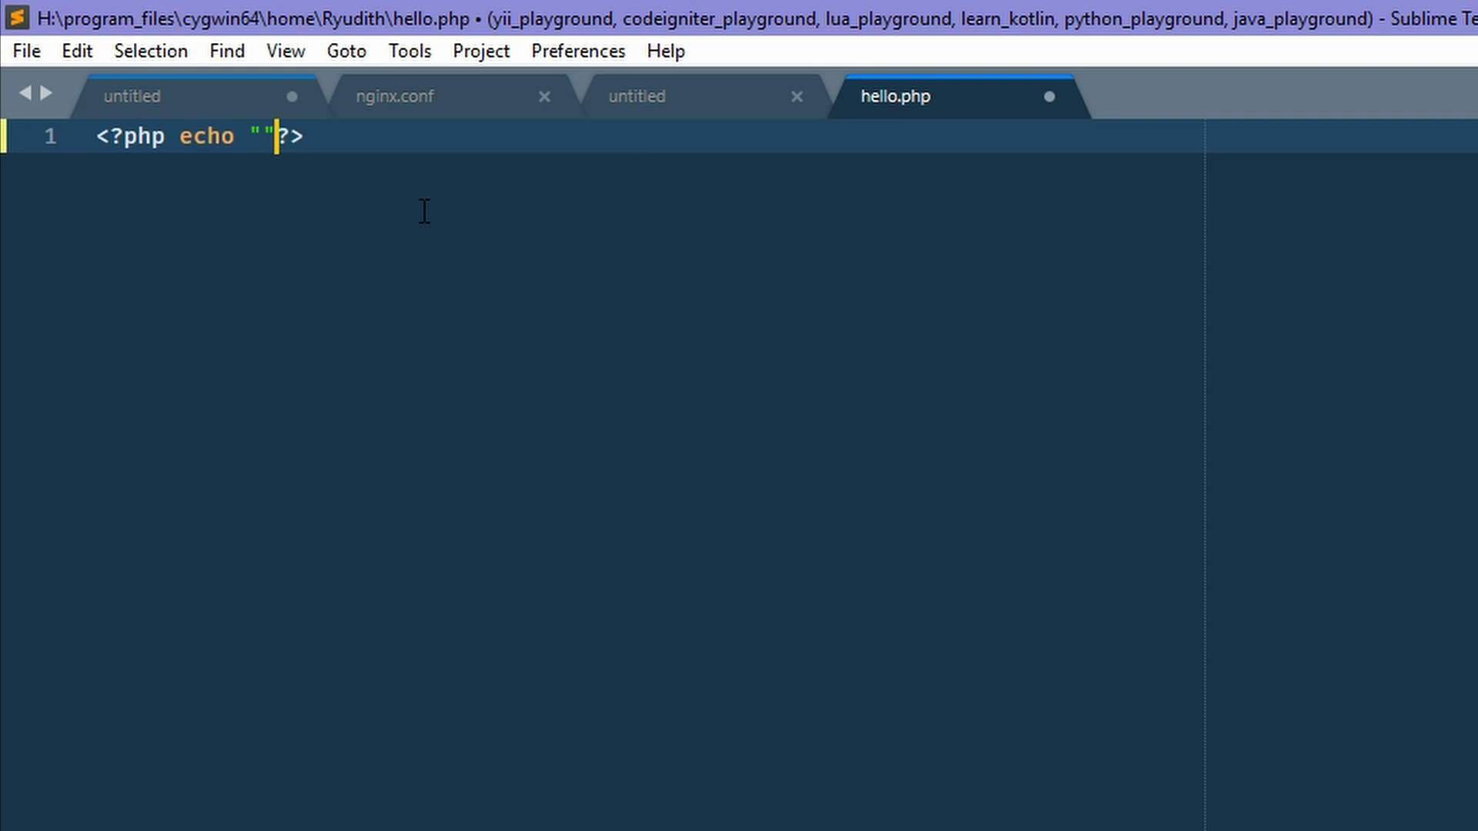
{"action": "type", "text": "Hello "}
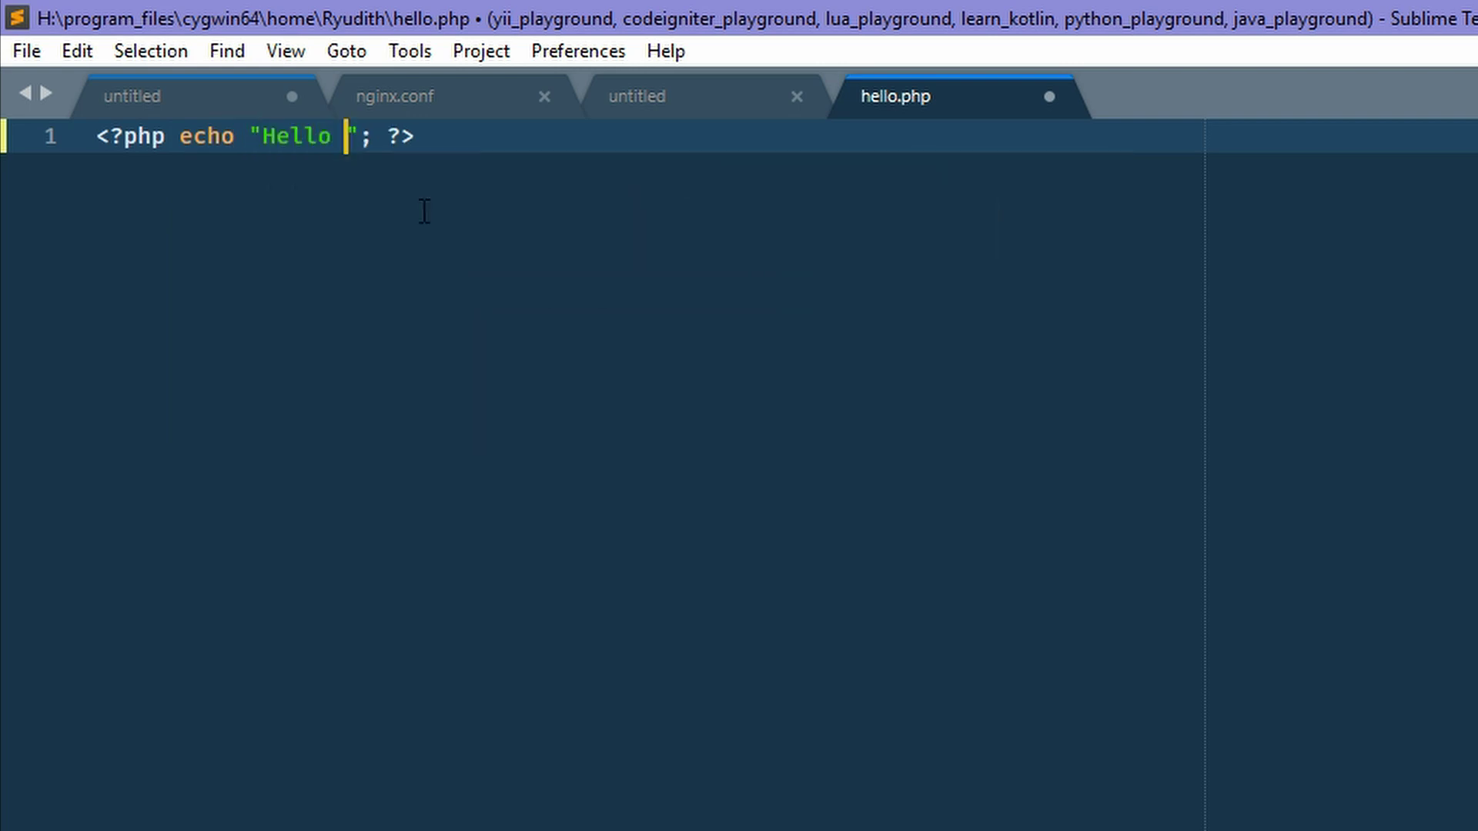
{"action": "type", "text": "Cygwin"}
{"action": "type", "text": " 64 !"}
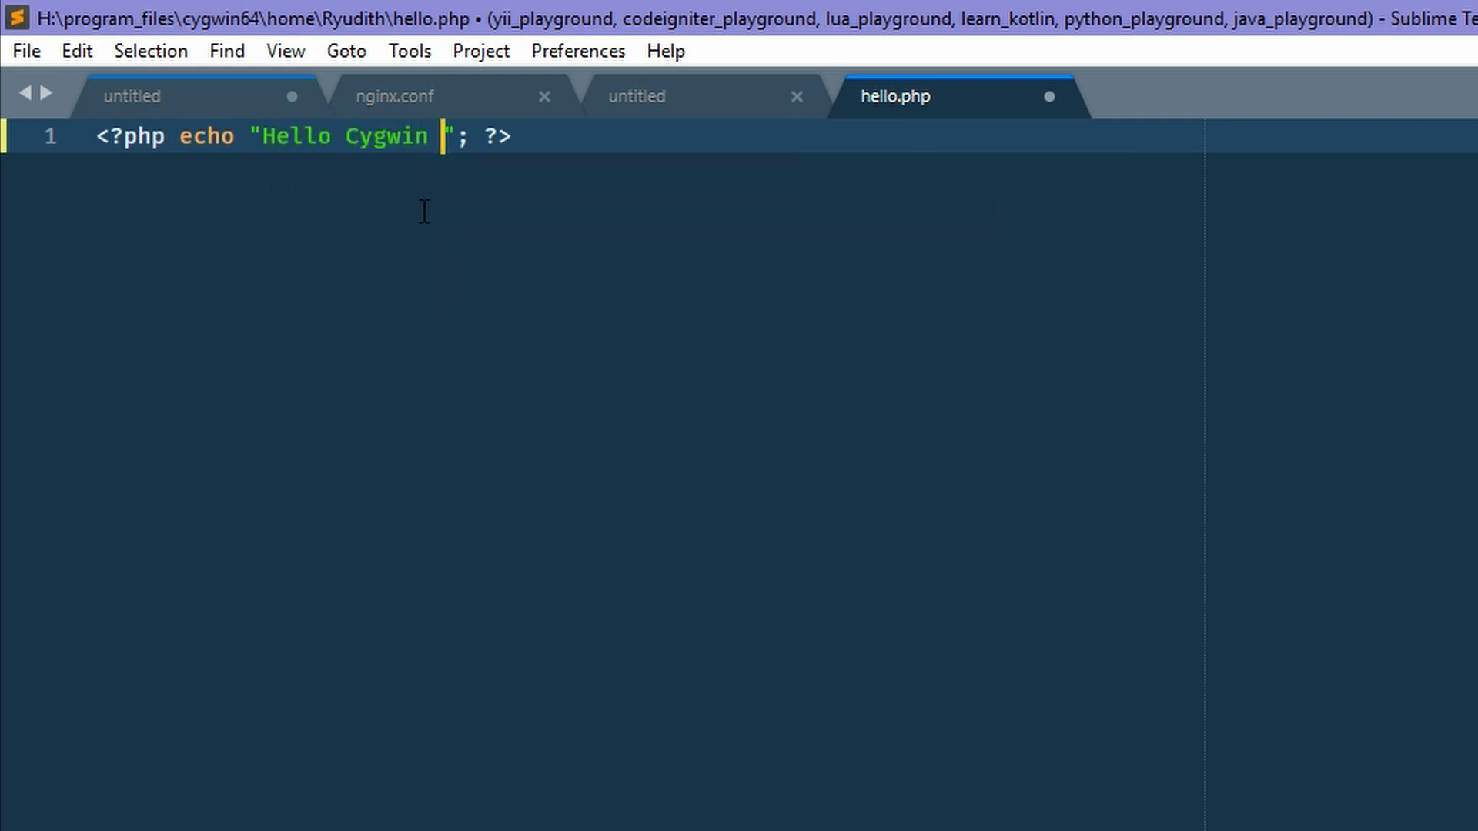
{"action": "key", "text": "ctrl+s"}
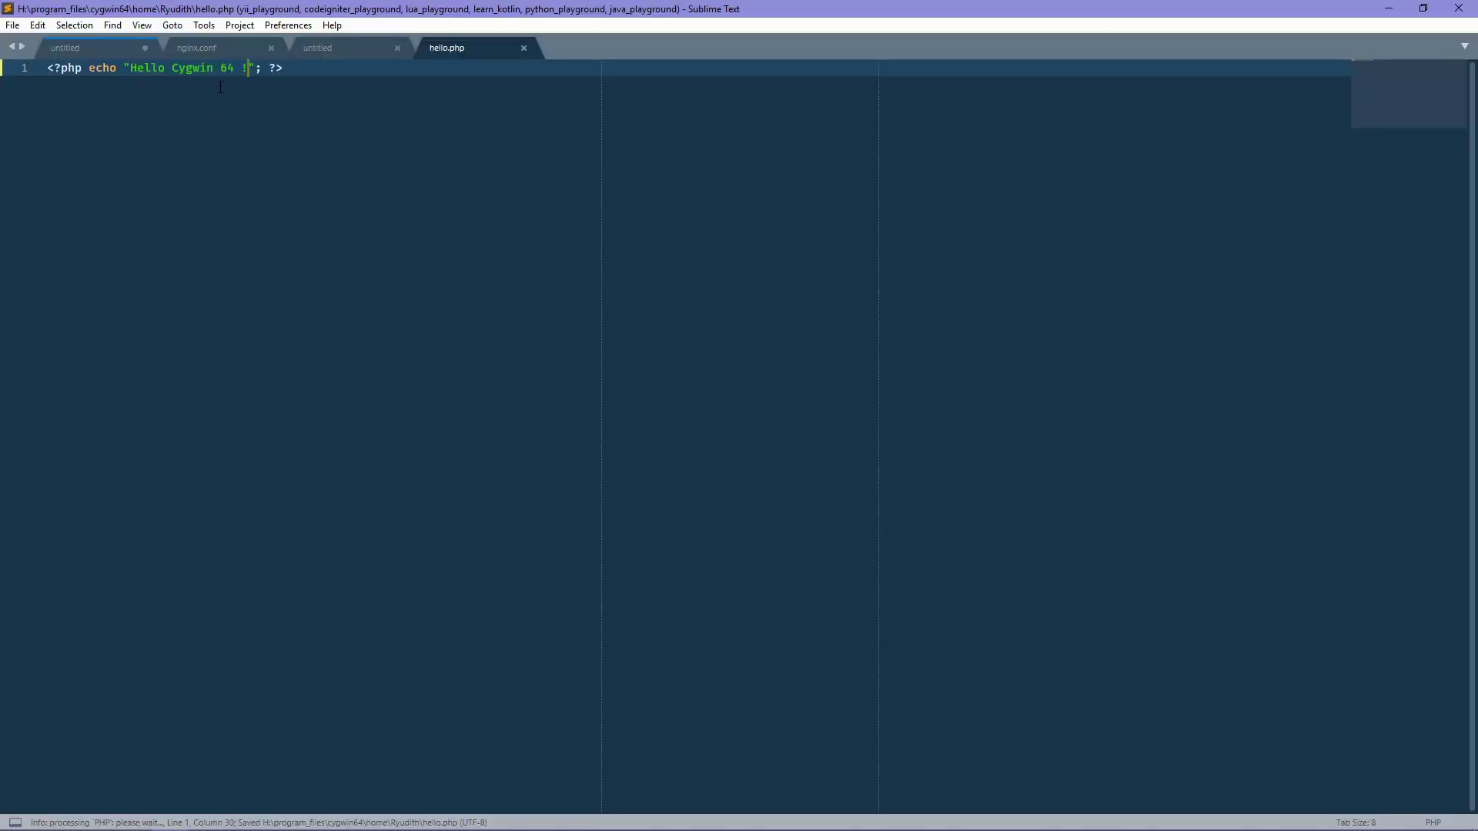
Minimize the editor, return to the Cygwin terminal, and run the script with php hello.php
{"action": "left_click", "coordinate": [1387, 9]}
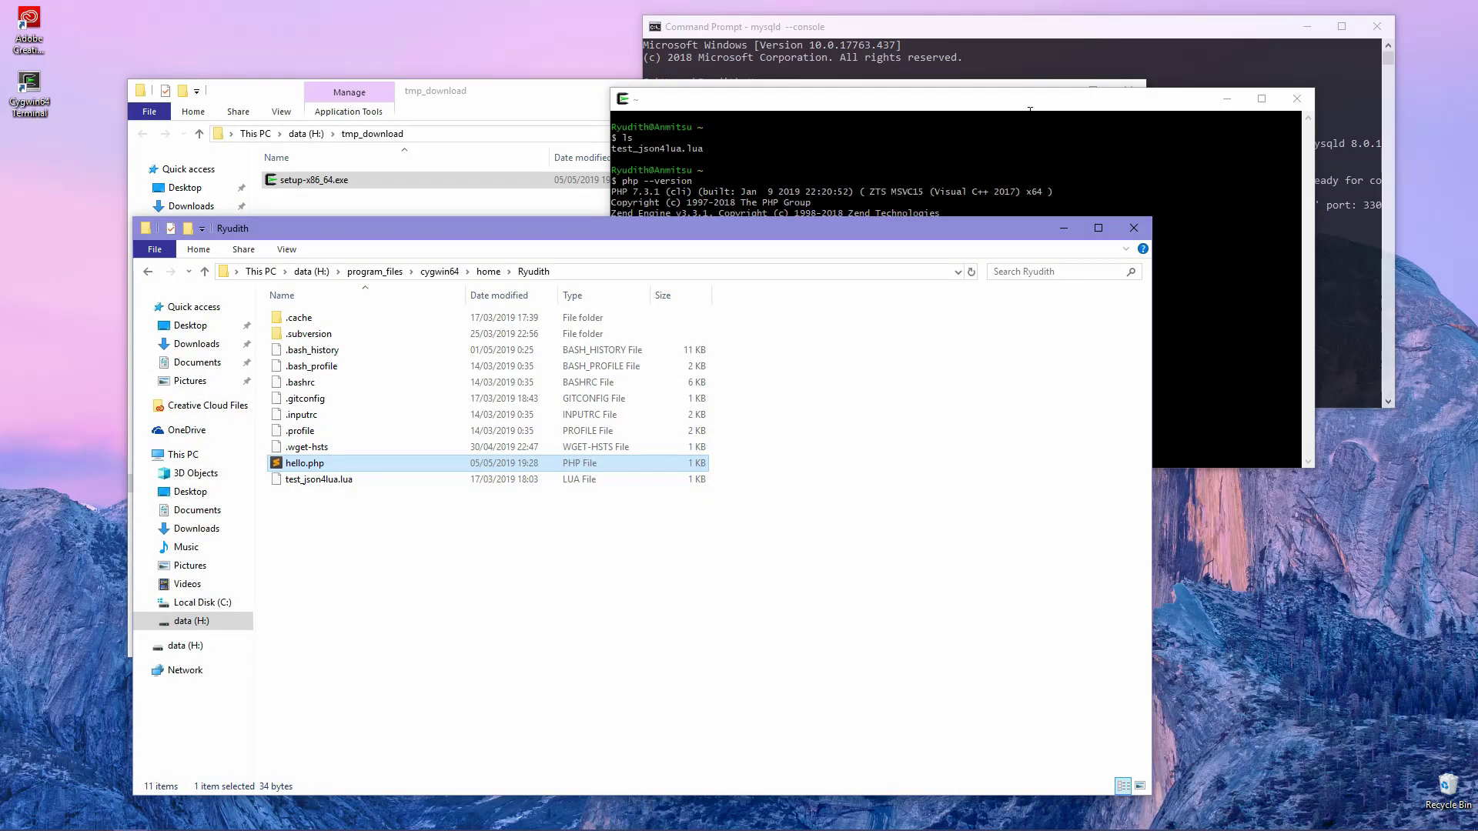
{"action": "left_click", "coordinate": [1029, 104]}
{"action": "type", "text": "php"}
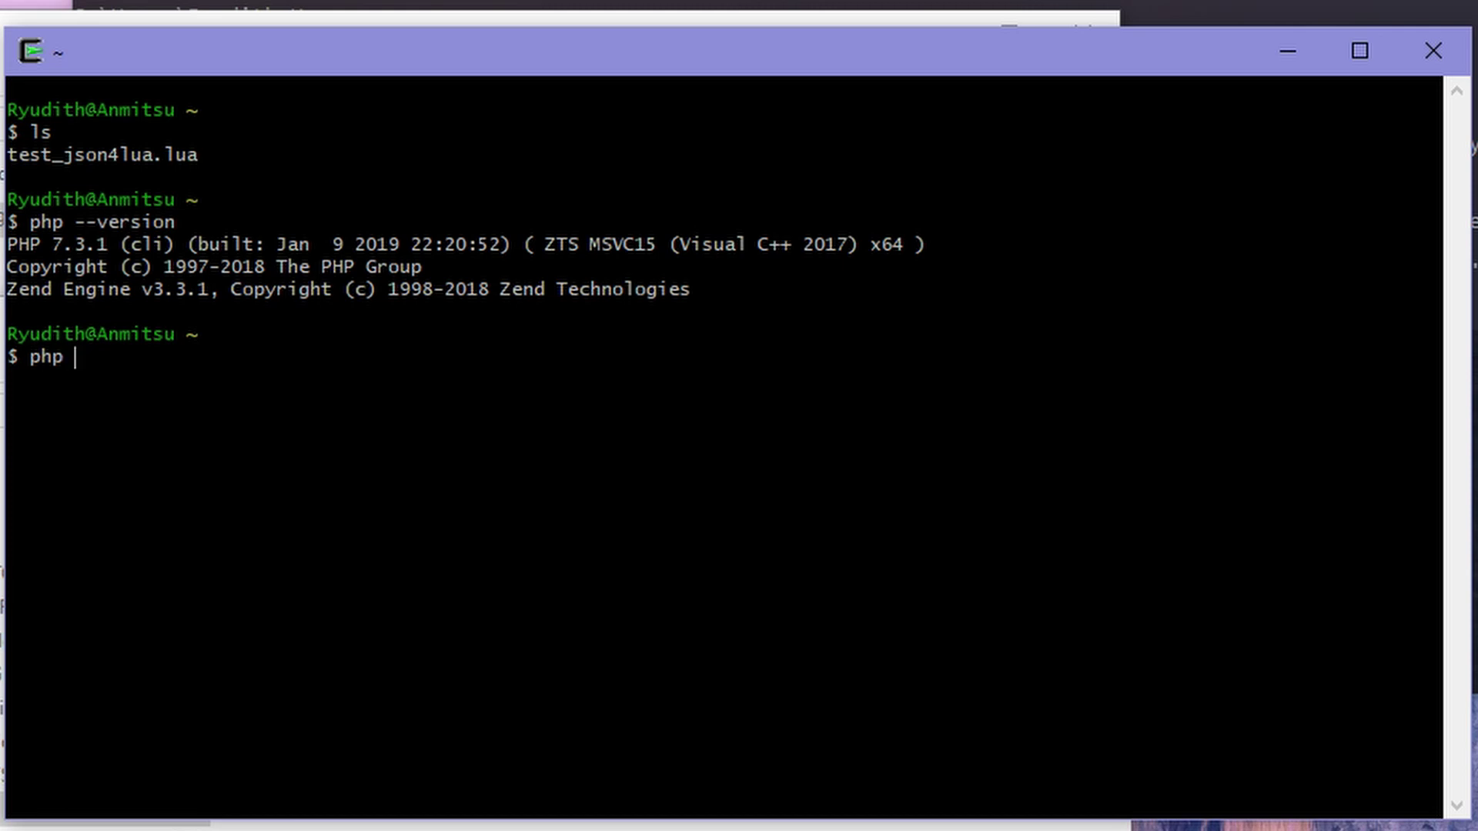
{"action": "type", "text": " hello.php"}
{"action": "key", "text": "Return"}
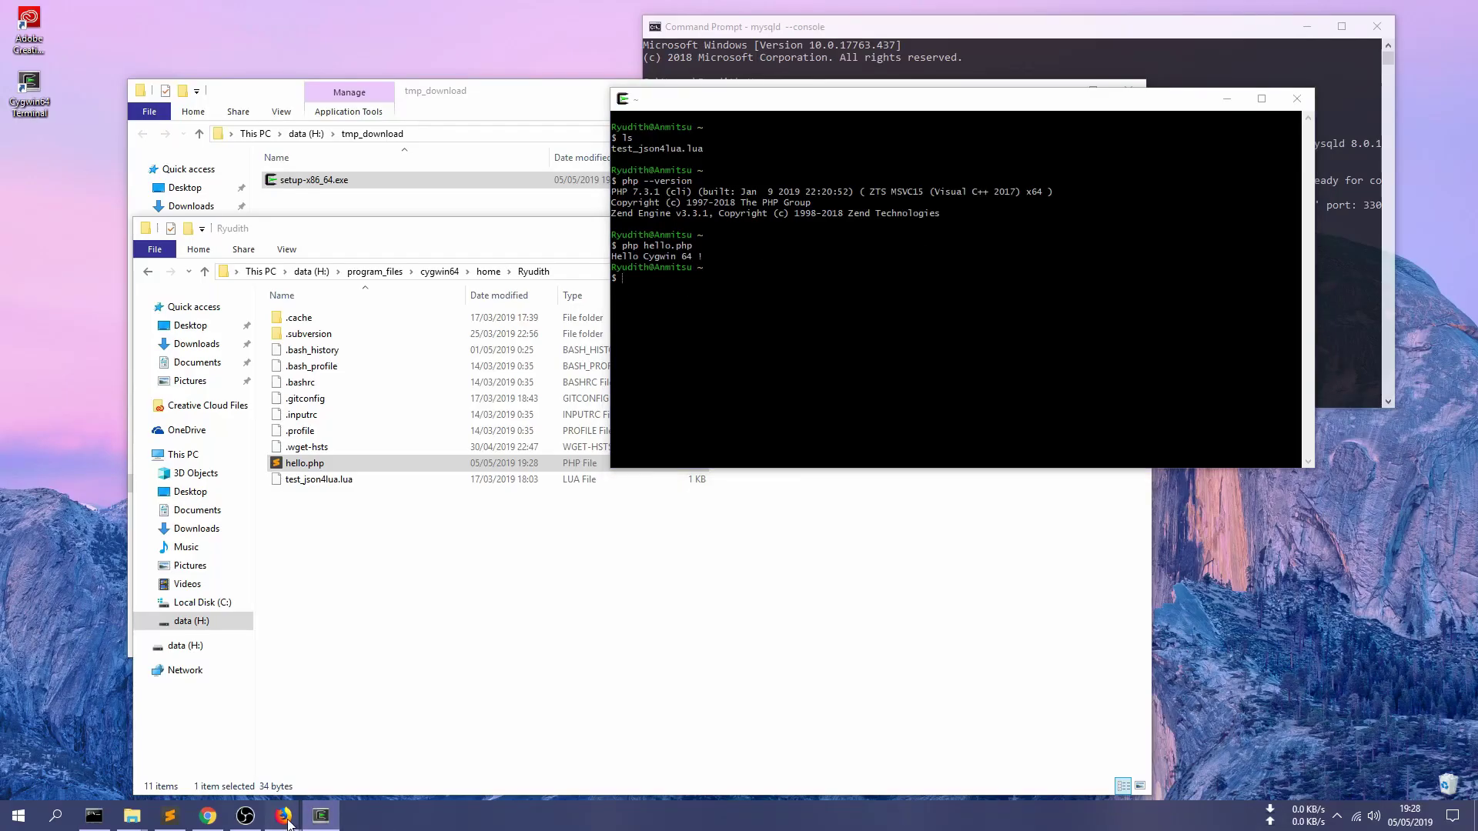
Switch to Firefox and bring the cygwin.com home page back to the front, past the downloads Library window
{"action": "mouse_move", "coordinate": [284, 818]}
{"action": "left_click", "coordinate": [271, 775]}
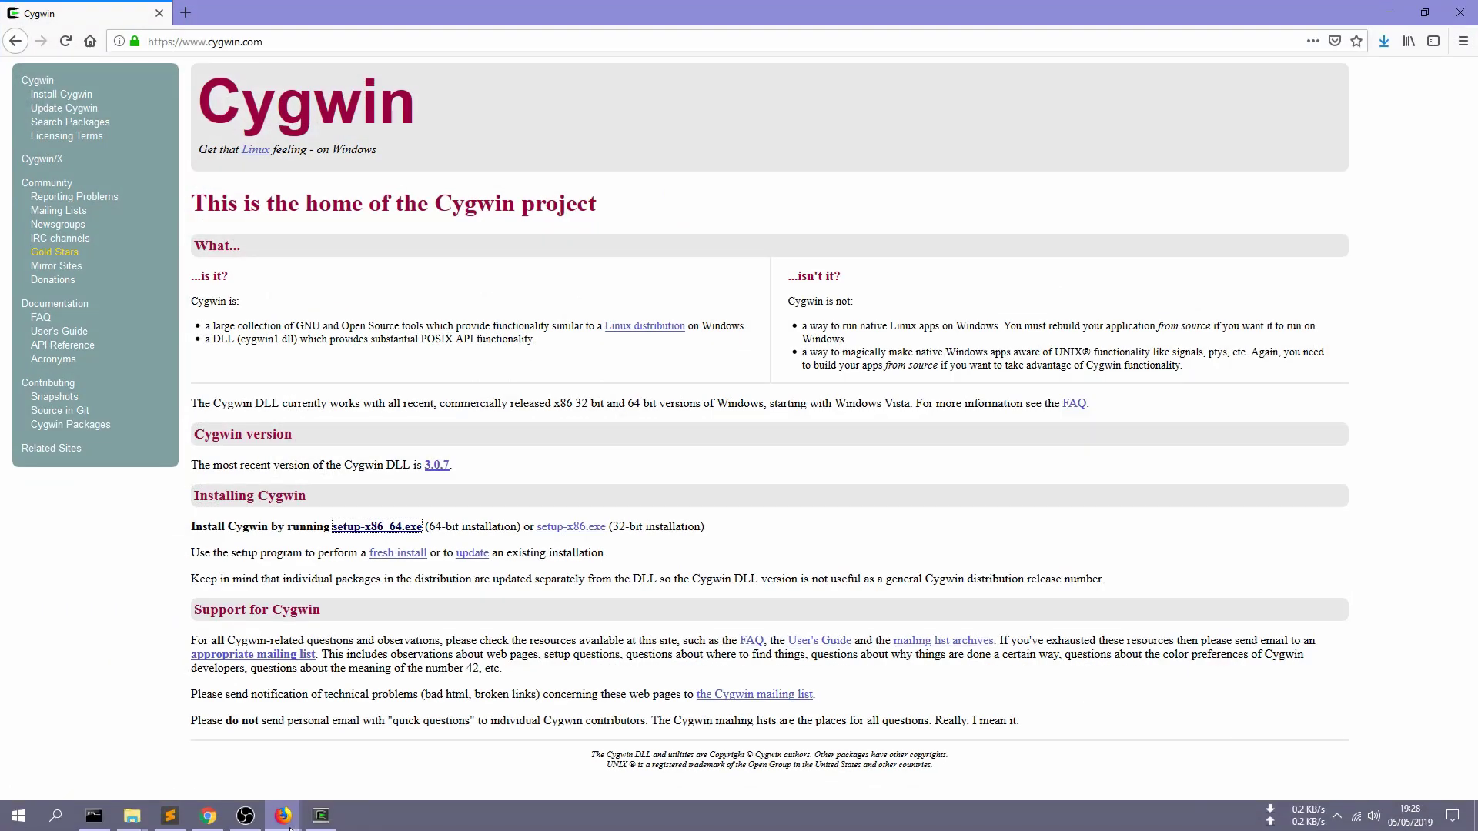
{"action": "left_click", "coordinate": [288, 822]}
{"action": "left_click", "coordinate": [350, 754]}
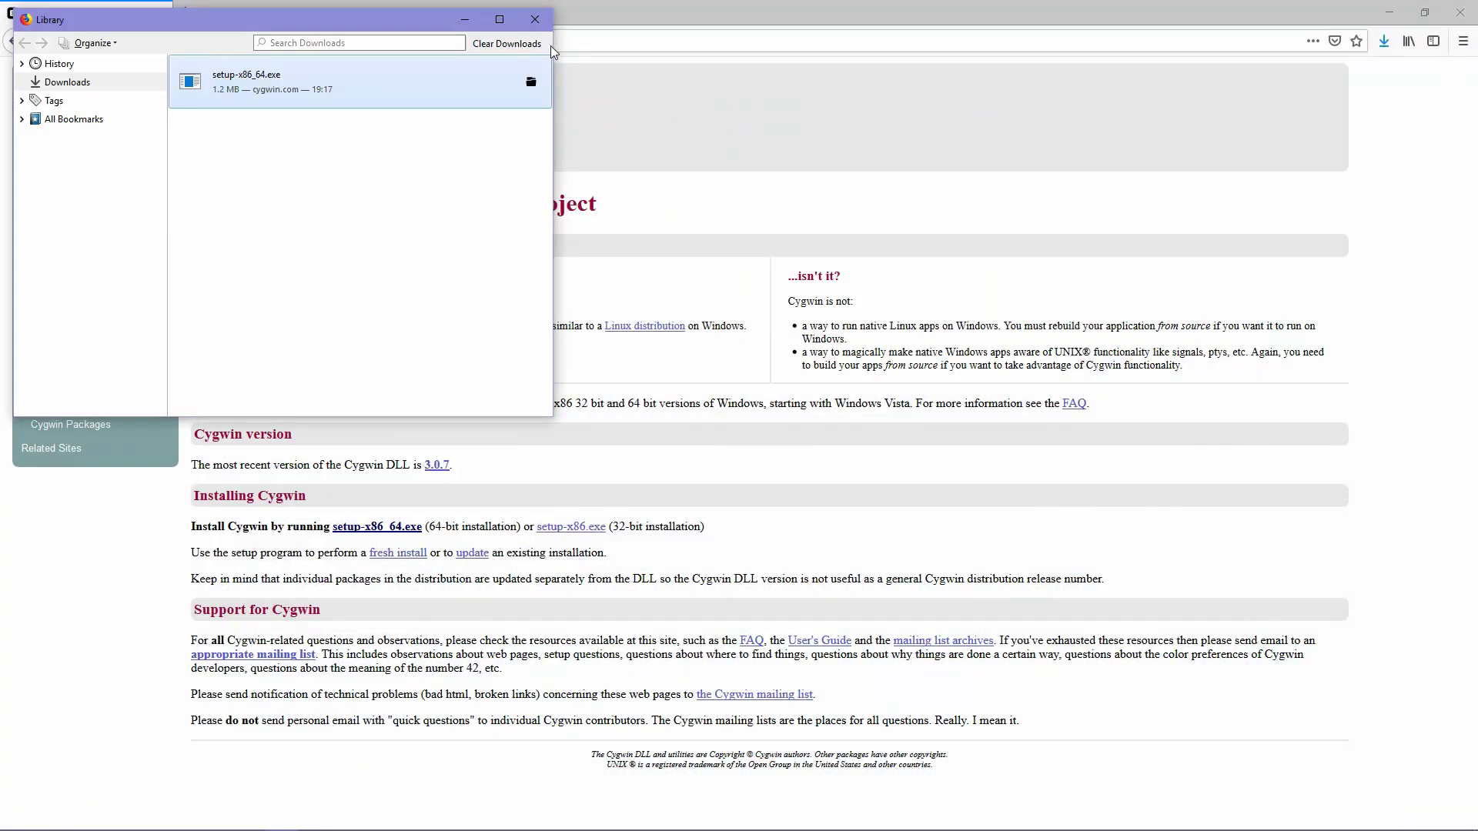
{"action": "left_click", "coordinate": [735, 214]}
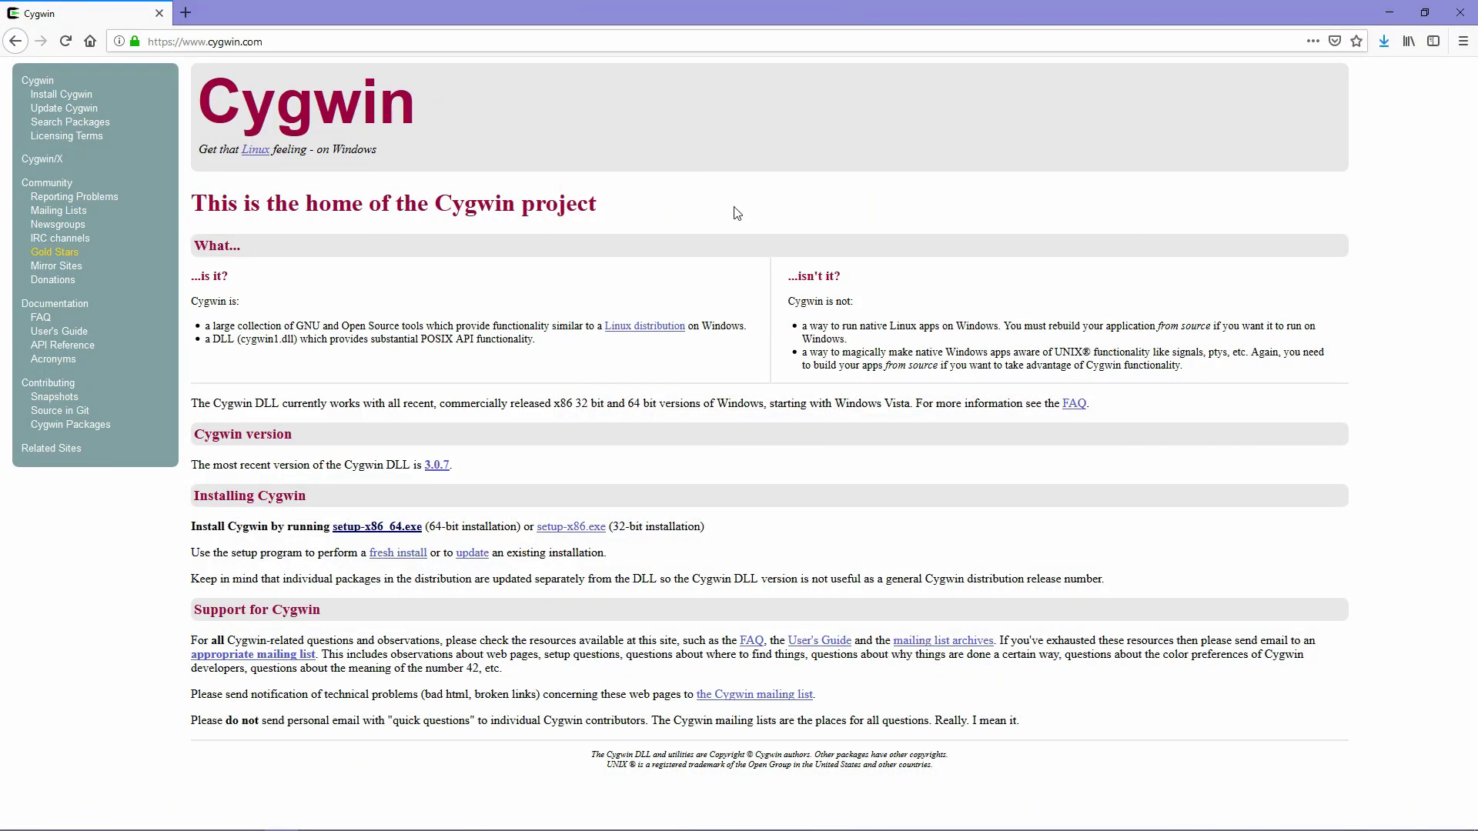